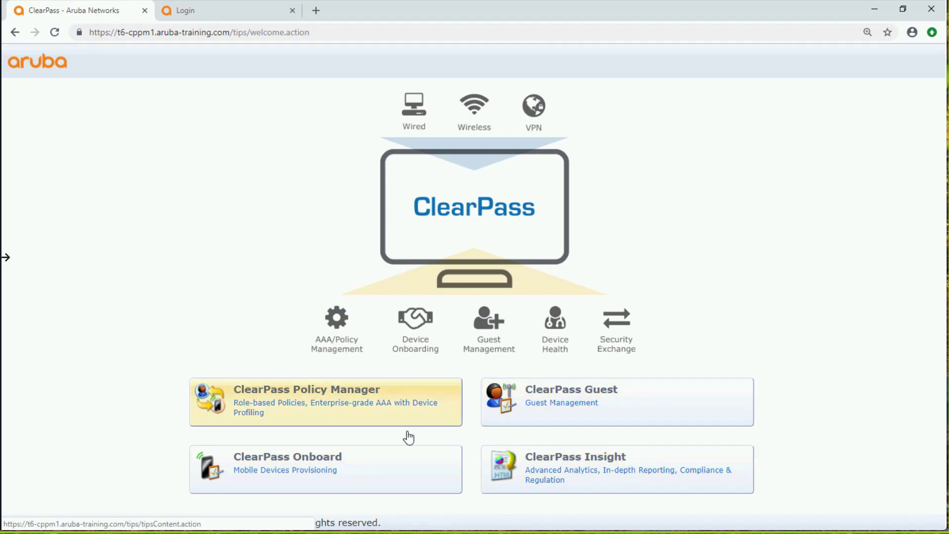
Open ClearPass Policy Manager and log in as admin with the account password
left_click(390, 409)
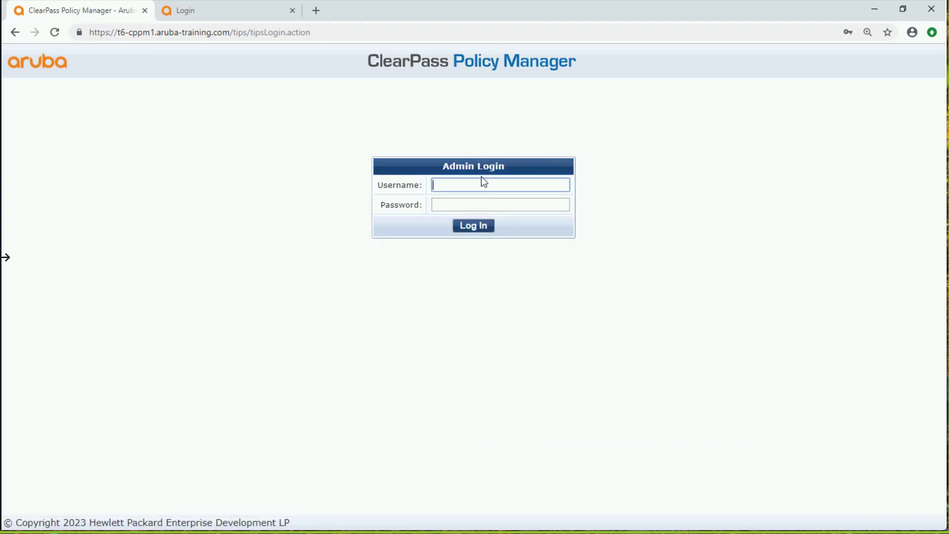
type("admin")
key("Tab")
type("aruba")
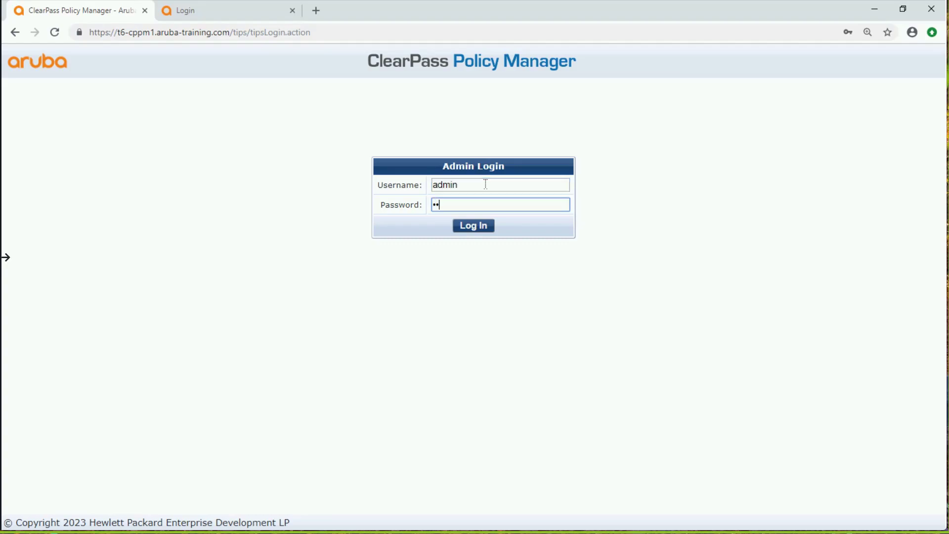
type("123")
key("Return")
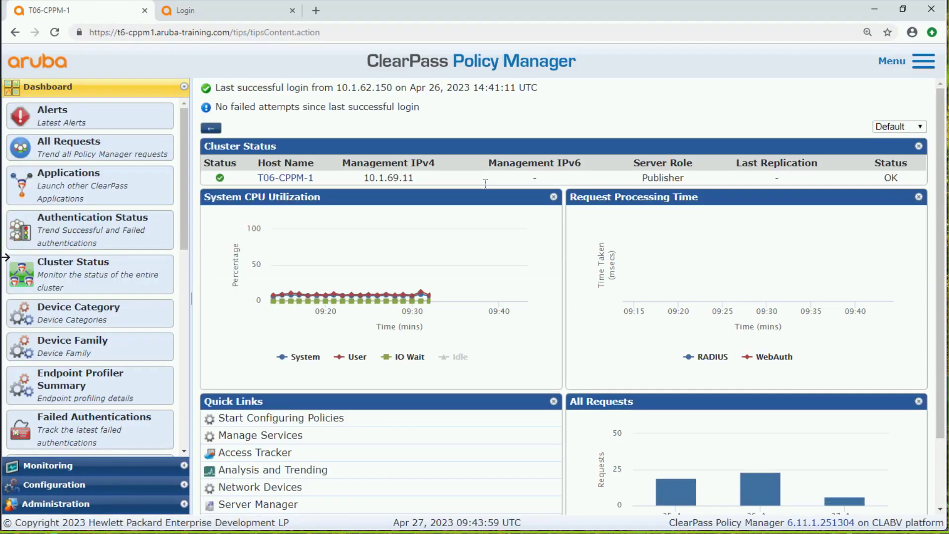
Open ClearPass Onboard in a separate browser tab and switch to it
left_click(922, 61)
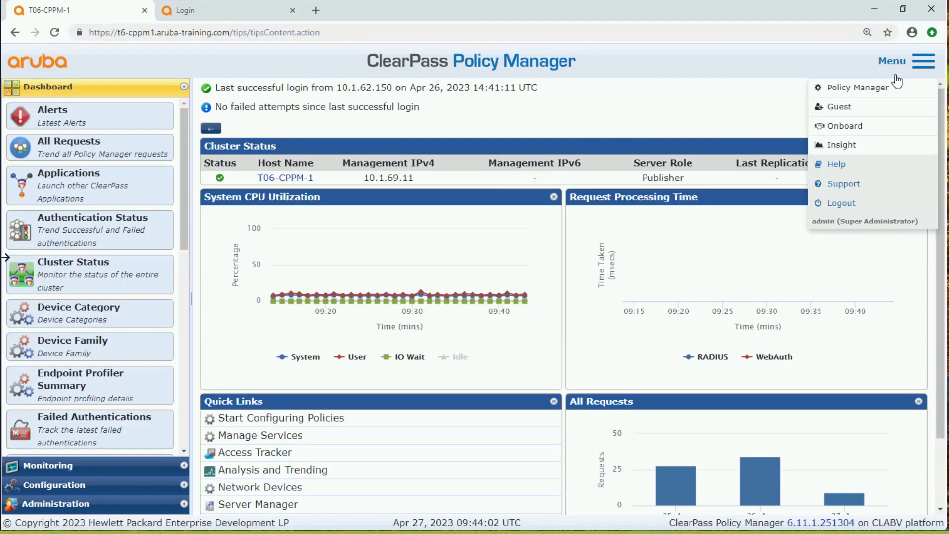
right_click(860, 127)
left_click(842, 135)
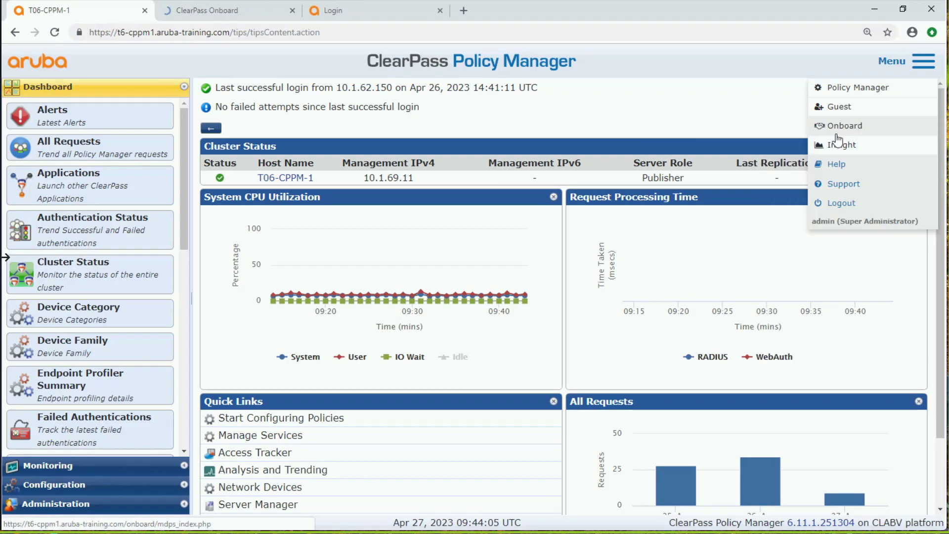
left_click(214, 12)
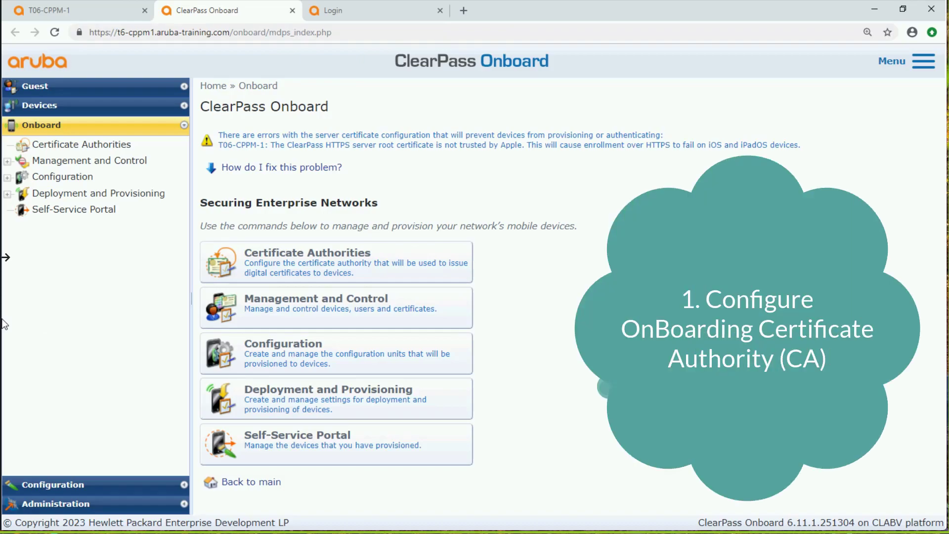
Start a new certificate authority in Onboard and name it "My Lab CA"
left_click(125, 149)
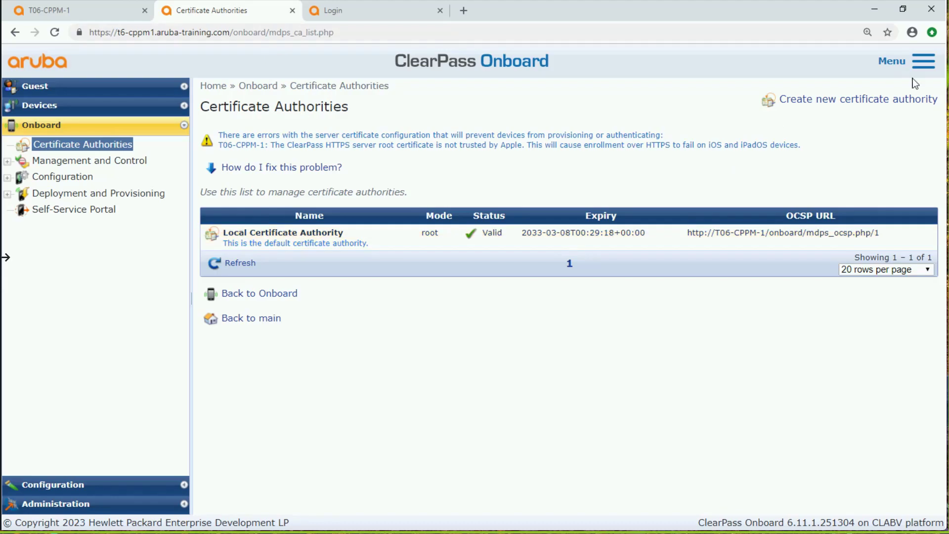
left_click(874, 99)
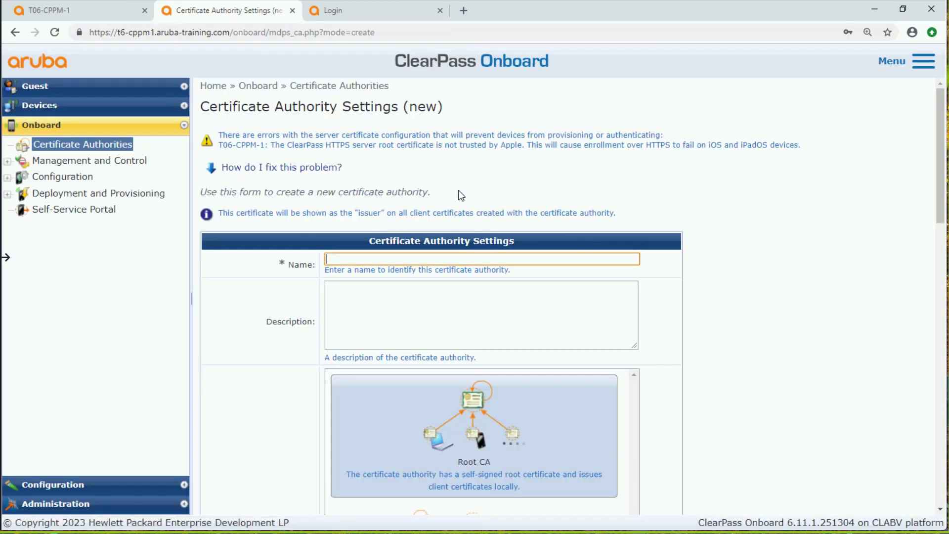
left_click(434, 258)
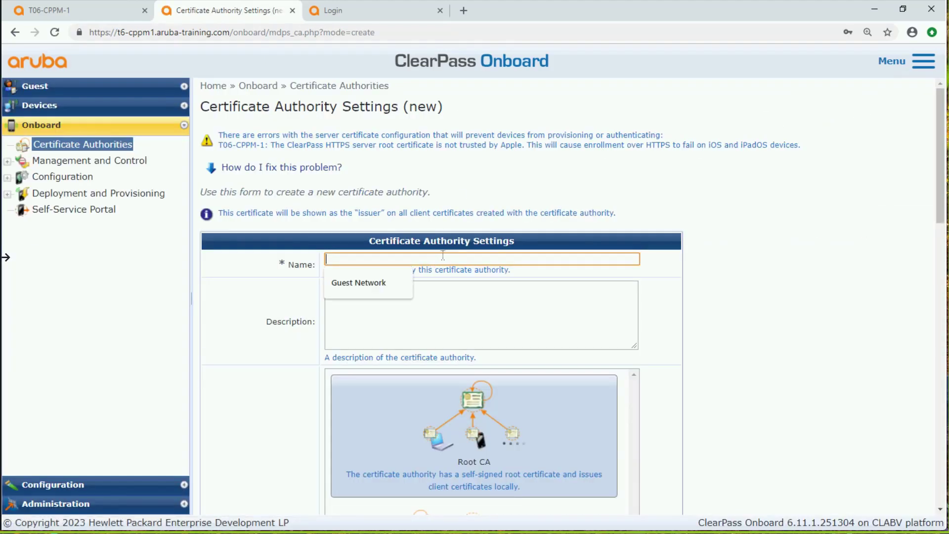
type("My ")
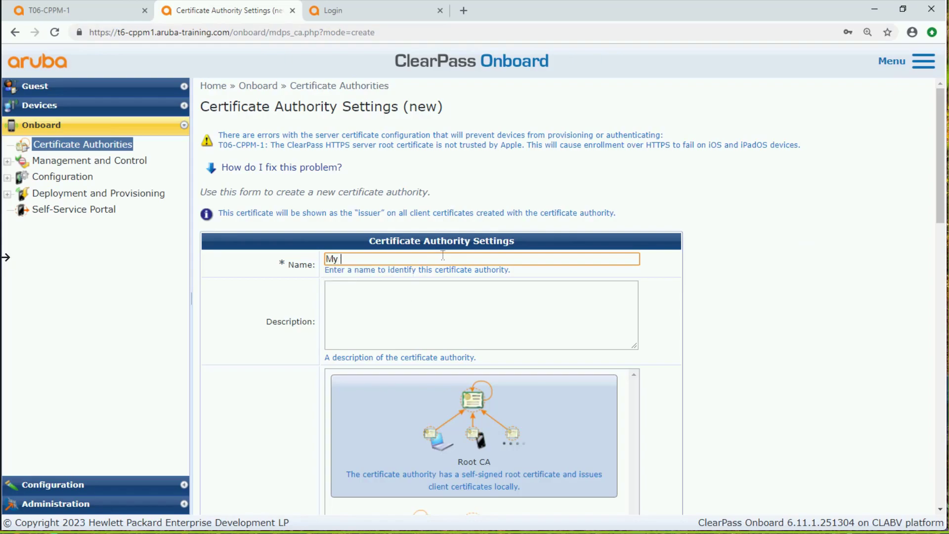
type("Lab CA")
Set the new authority's Organization and Organizational Unit to "Aruba Networks Training Lab"
scroll(430, 349, "down", 4)
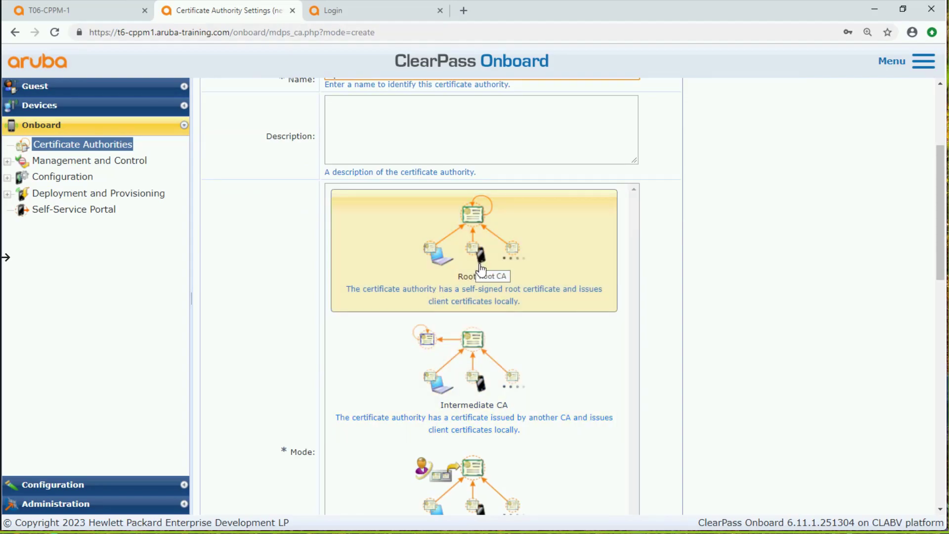
scroll(474, 265, "down", 8)
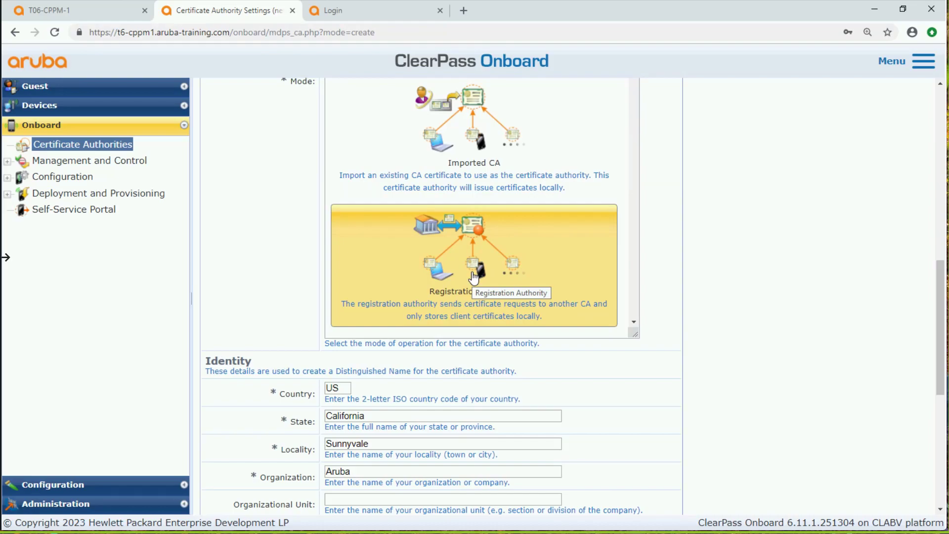
scroll(474, 277, "down", 8)
scroll(472, 275, "up", 3)
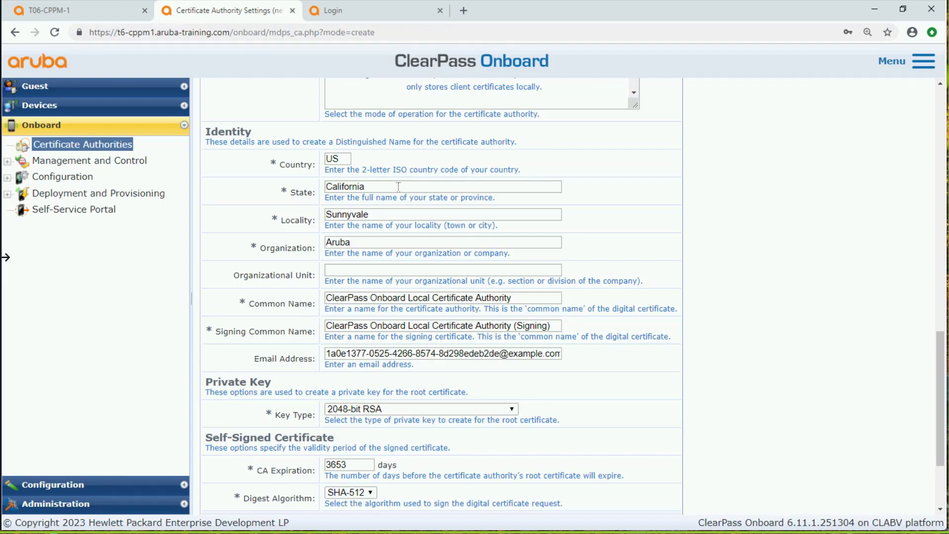
scroll(399, 191, "up", 1)
scroll(399, 191, "down", 2)
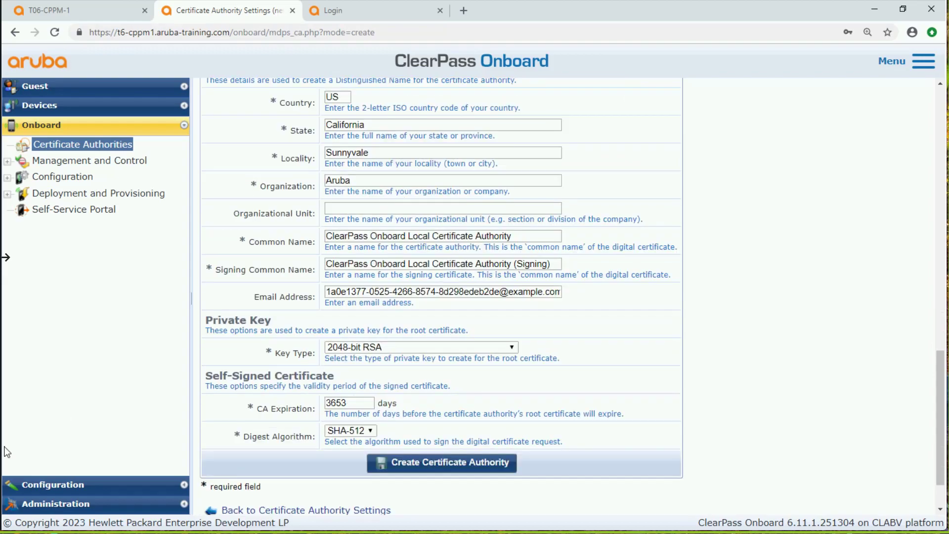
left_click(375, 183)
key("ctrl+a")
type("Aruba Networks Training Lab")
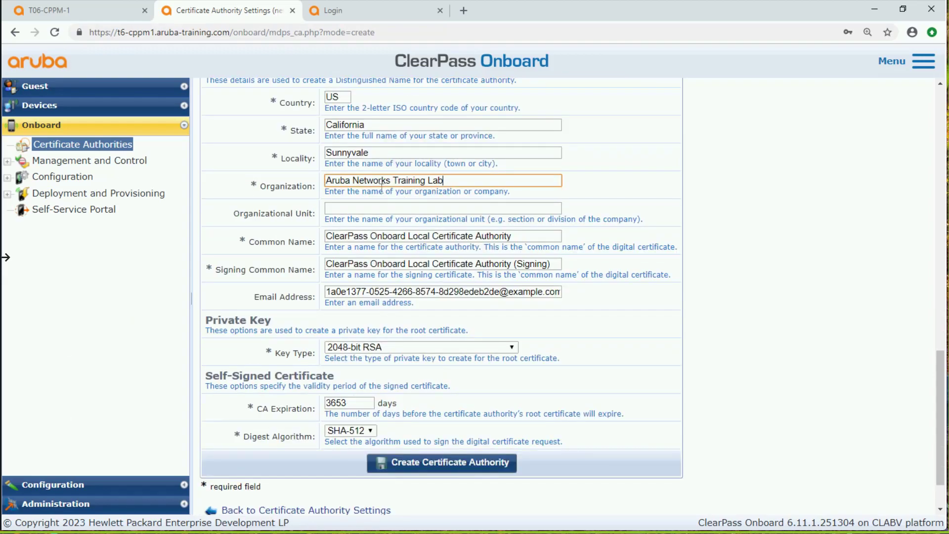
left_click(371, 217)
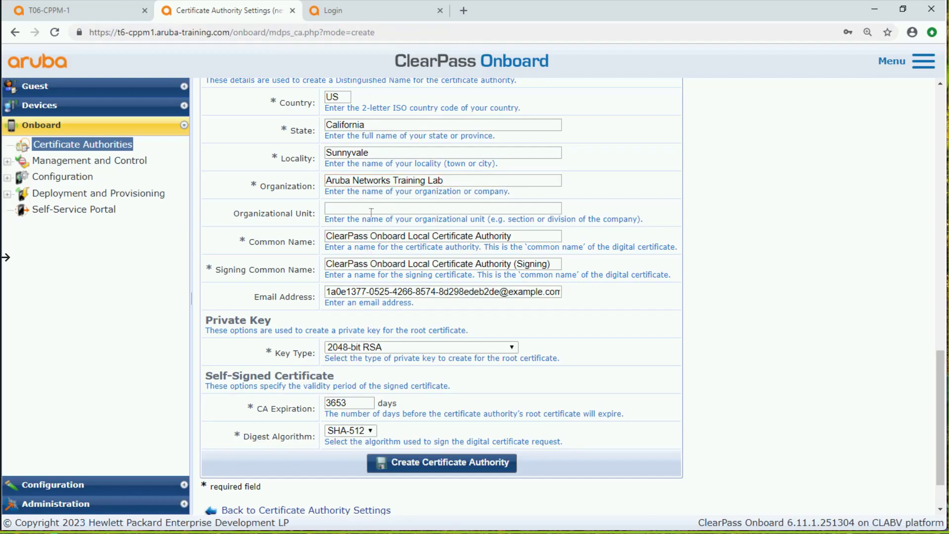
left_click(371, 210)
type("Aruba Networks Training Lab")
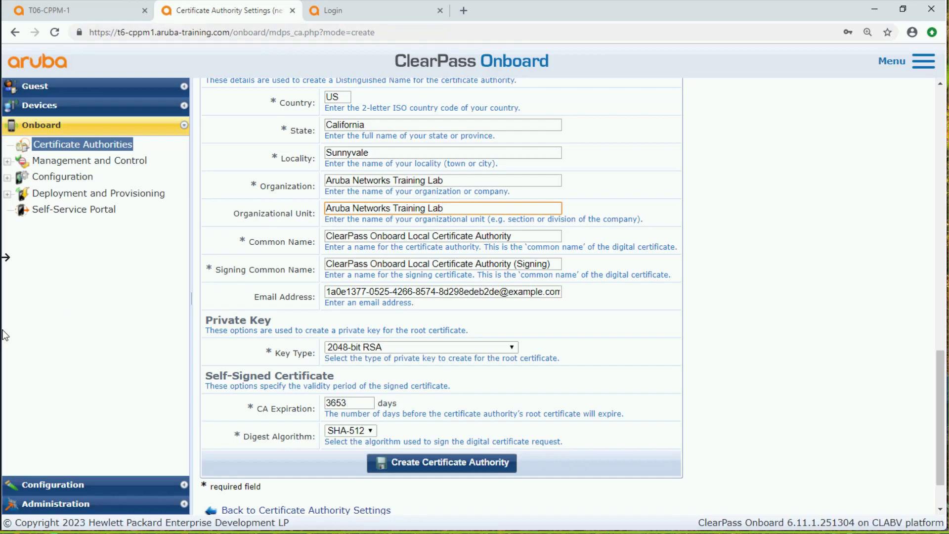
Set the Common Name to "Aruba Networks Training Lab" and the Signing Common Name to "Aruba Networks Training Lab (Signing)"
left_click_drag(529, 236, 294, 253)
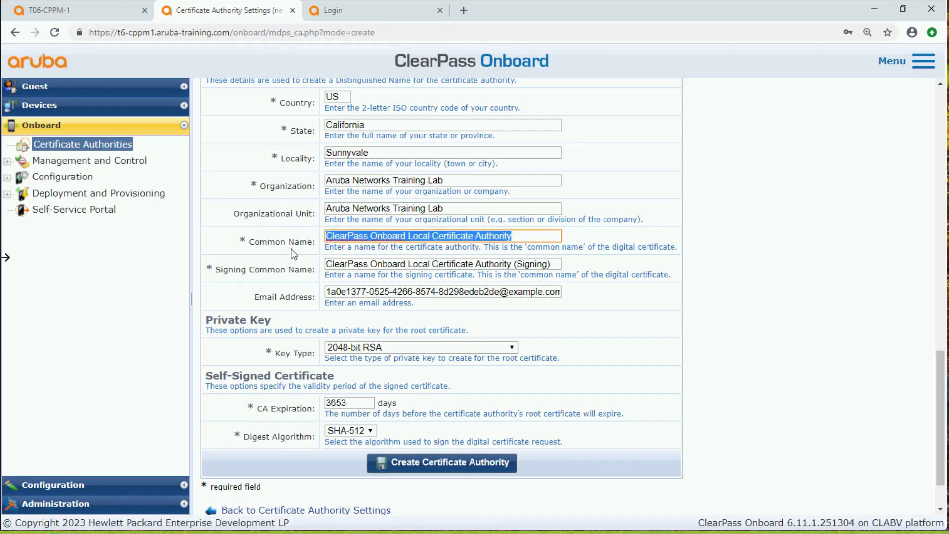
key("shift+Tab")
key("ctrl+c")
key("Tab")
key("ctrl+v")
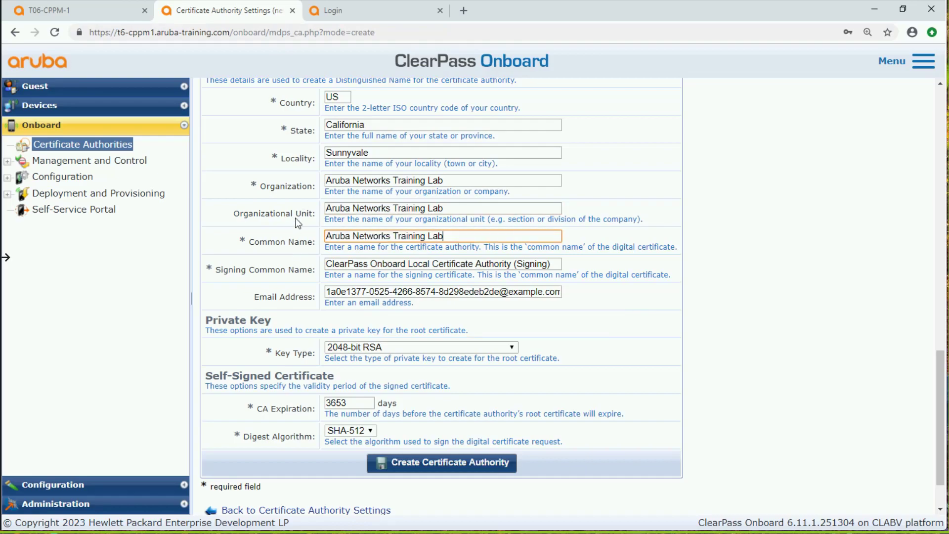
left_click_drag(512, 264, 320, 269)
key("ctrl+v")
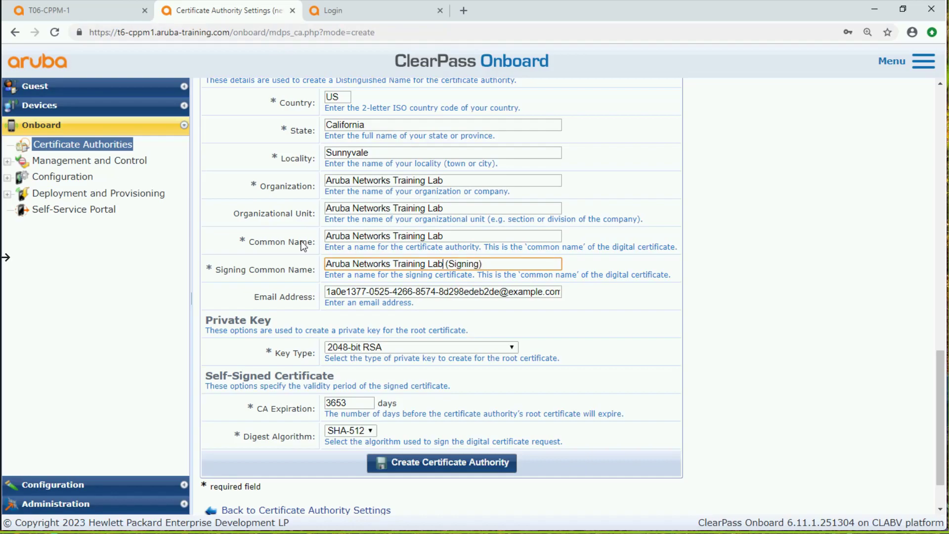
Fill in the contact's e-mail address and create the certificate authority
key("Tab")
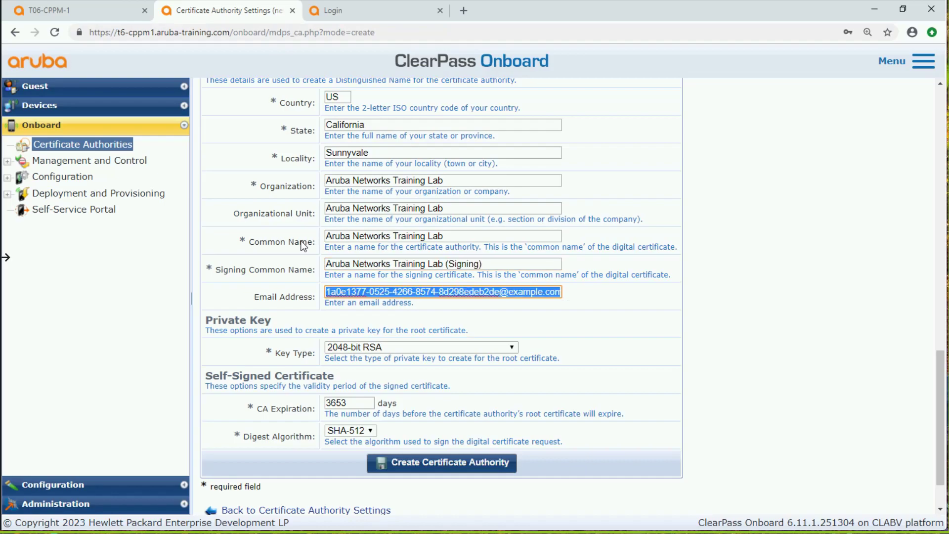
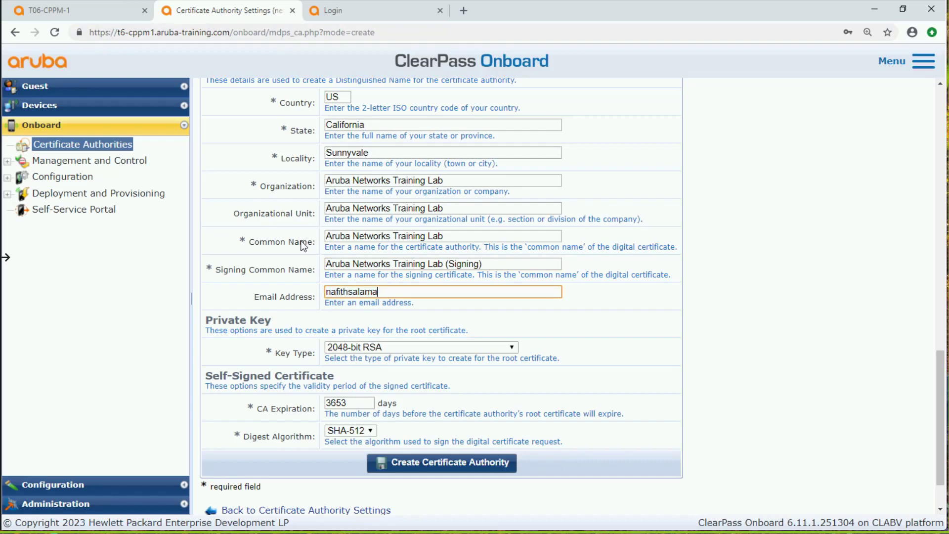
left_click(460, 472)
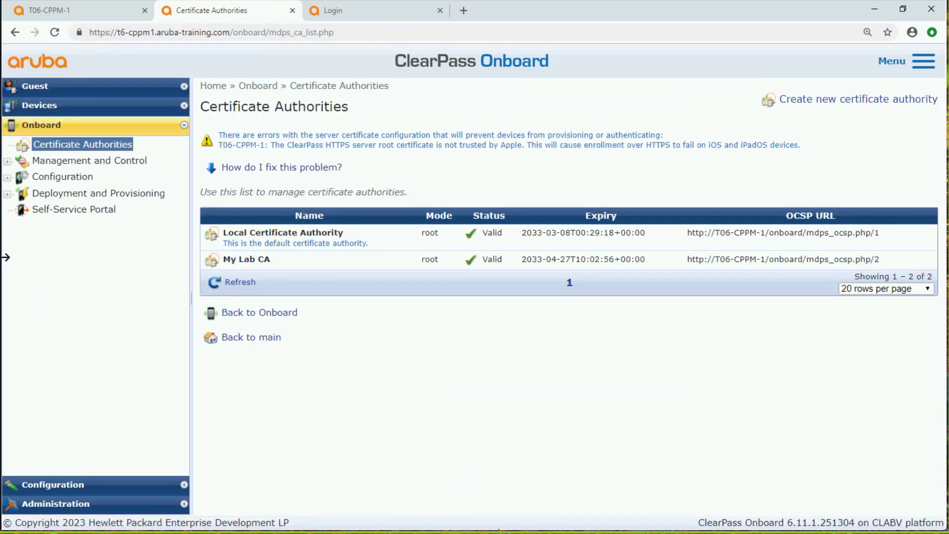
Show the details of My Lab CA and review its issuing, identity, private key and self-signed certificate settings
left_click(254, 267)
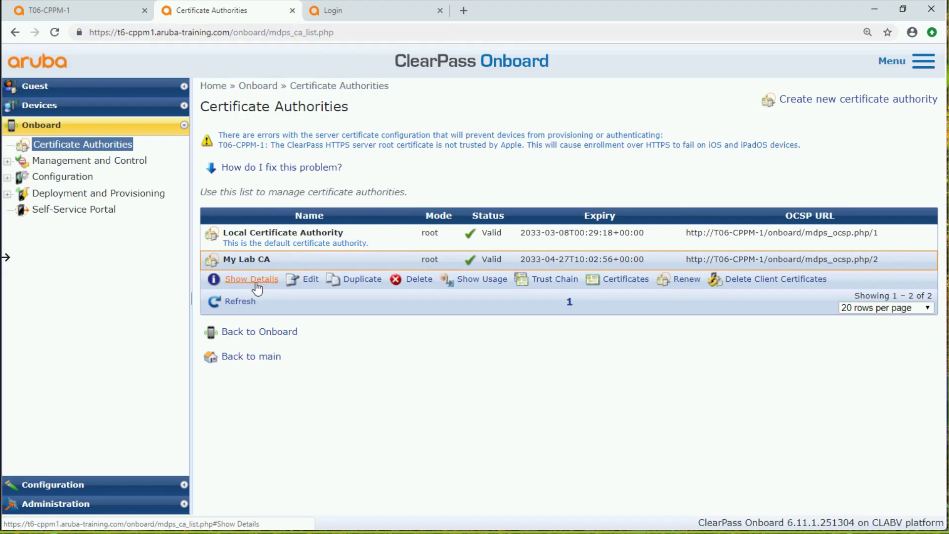
left_click(249, 281)
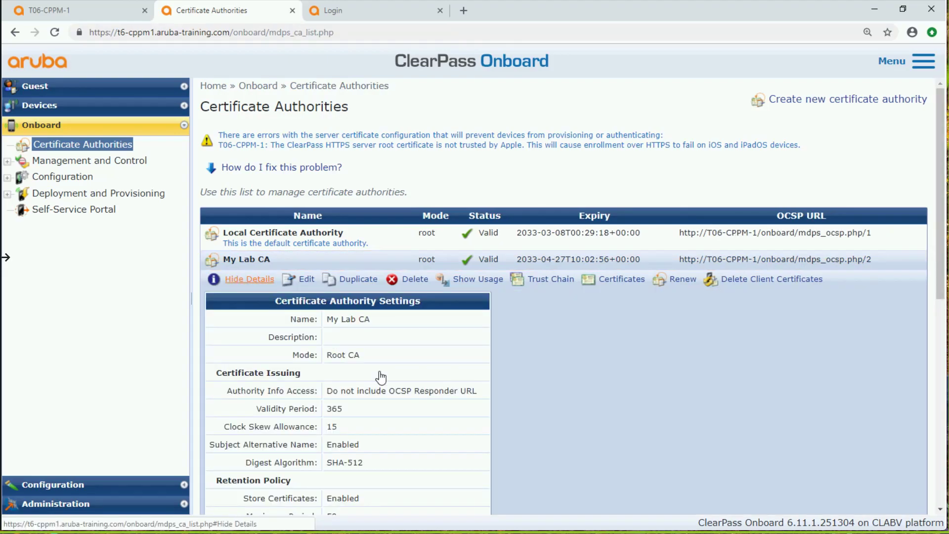
scroll(397, 381, "down", 7)
scroll(394, 383, "down", 3)
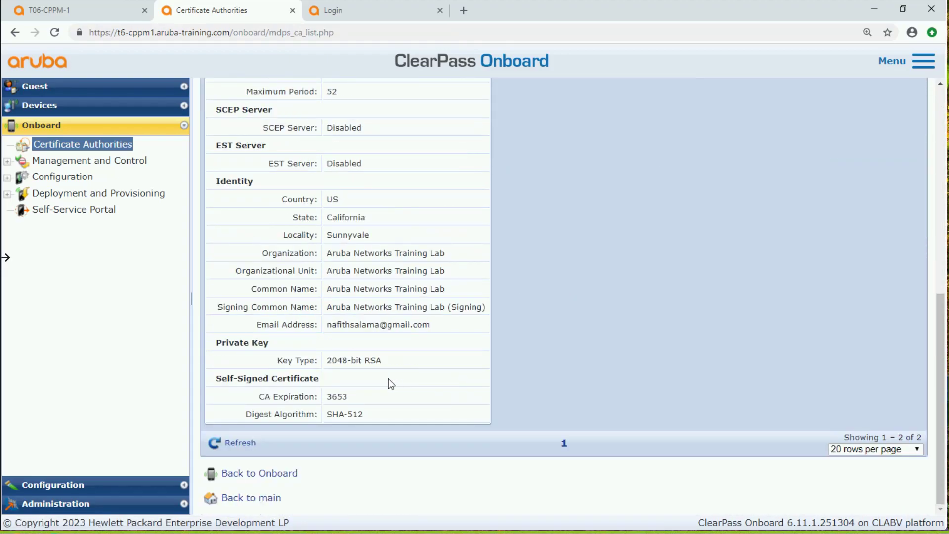
scroll(390, 383, "up", 4)
scroll(390, 384, "up", 5)
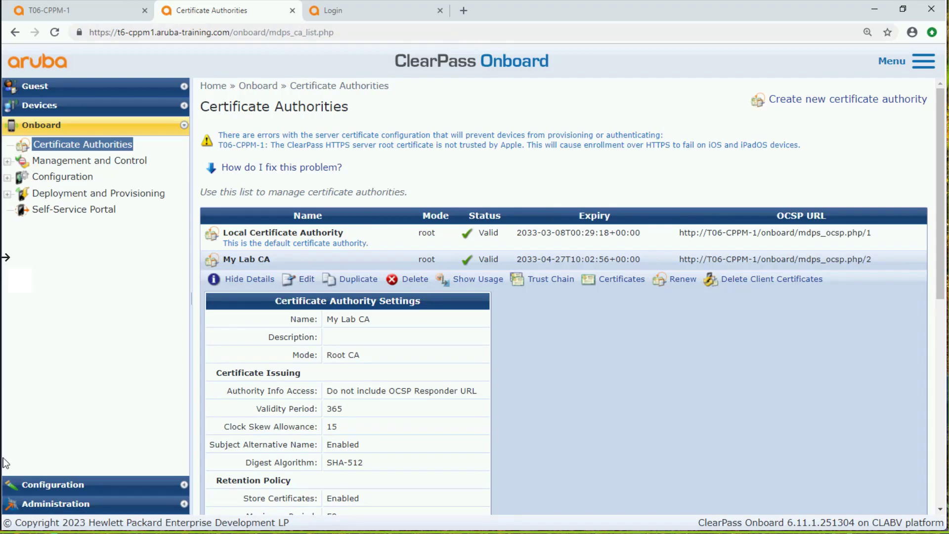
Edit My Lab CA and set its Authority Info Access to "Specify an OCSP Responder URL"
left_click(305, 281)
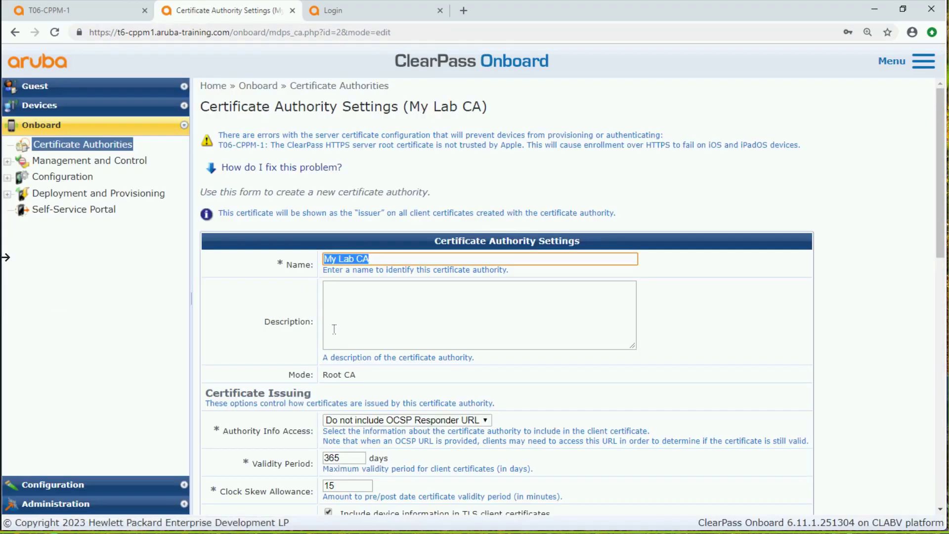
scroll(328, 327, "down", 5)
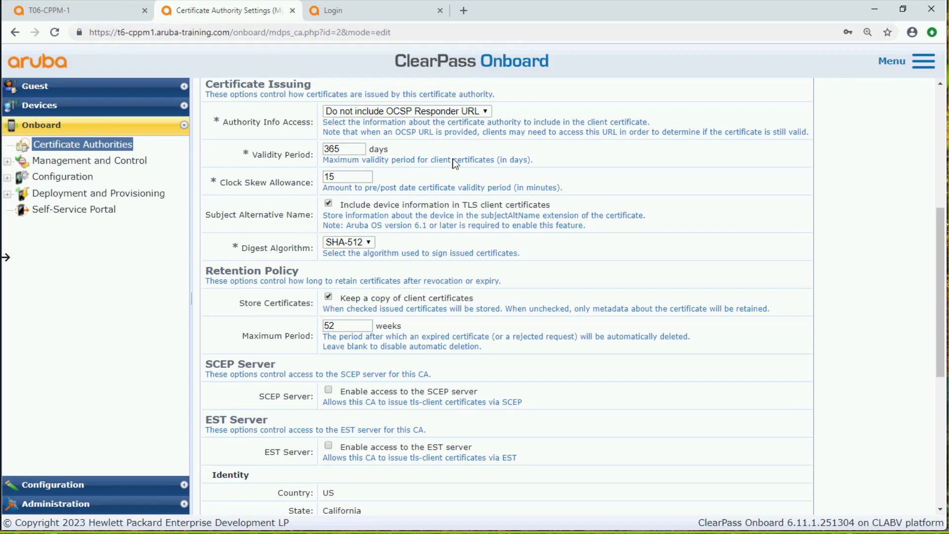
left_click(486, 112)
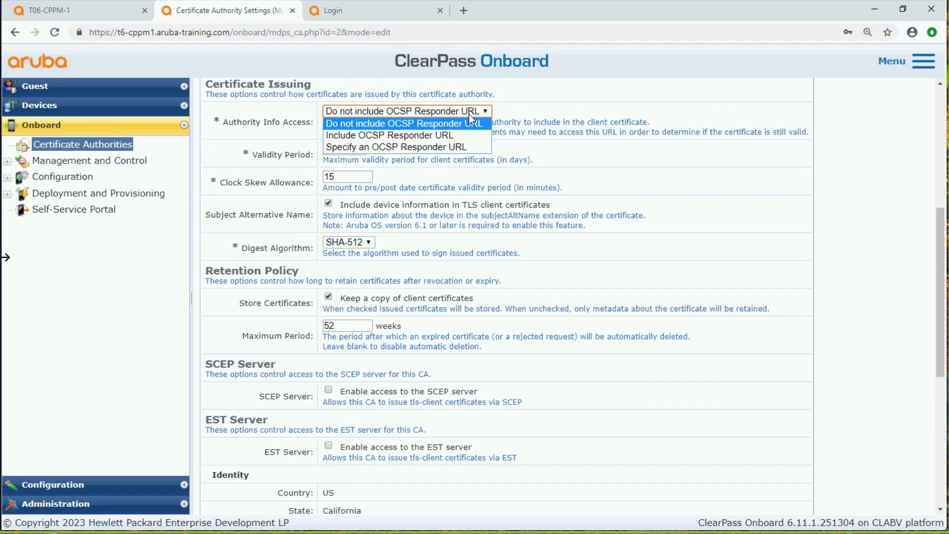
left_click(429, 147)
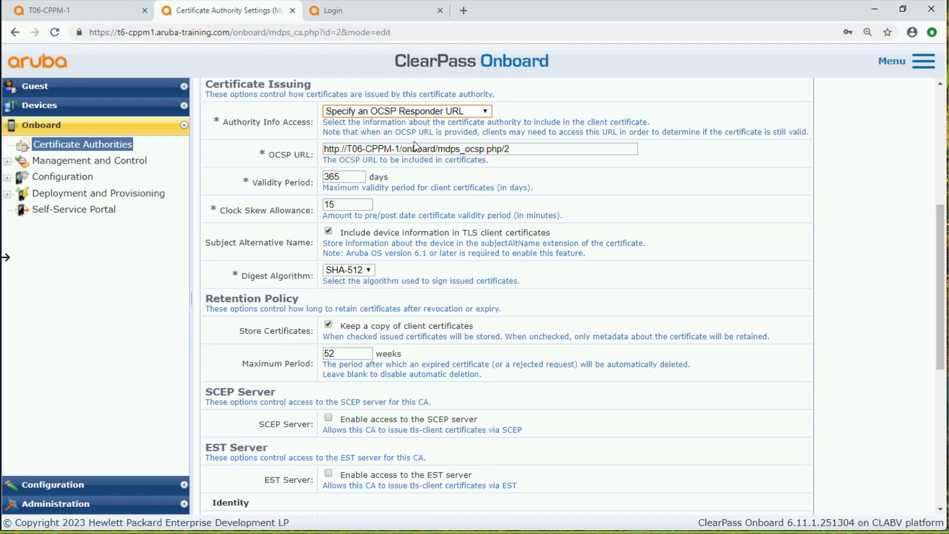
left_click(403, 148)
key("BackSpace")
key("BackSpace")
key("BackSpace")
key("BackSpace")
key("BackSpace")
key("BackSpace")
key("BackSpace")
key("BackSpace")
key("BackSpace")
key("BackSpace")
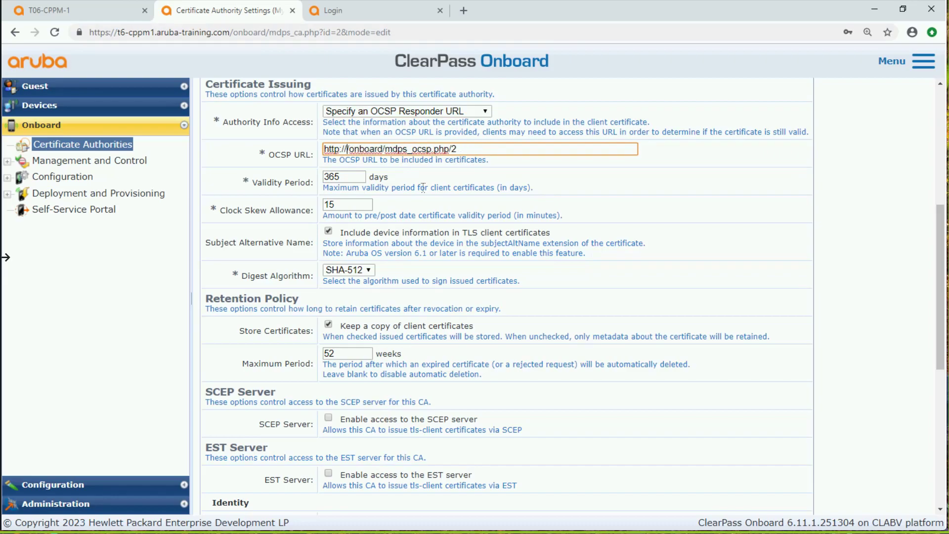
type("local")
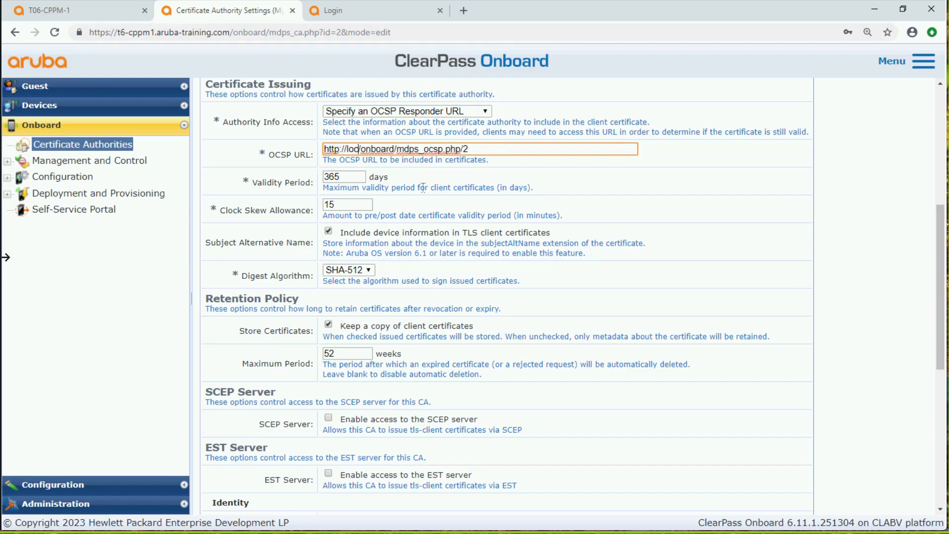
type("host")
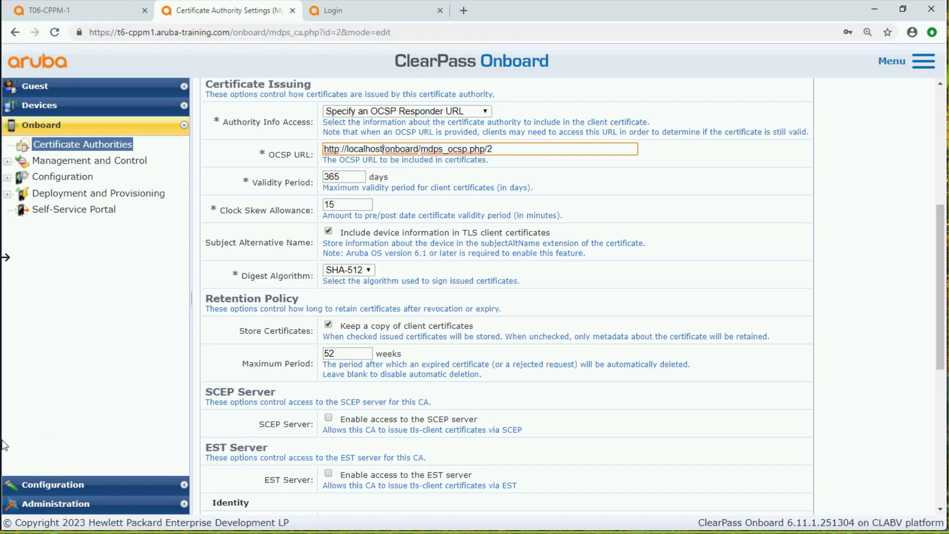
scroll(429, 403, "down", 5)
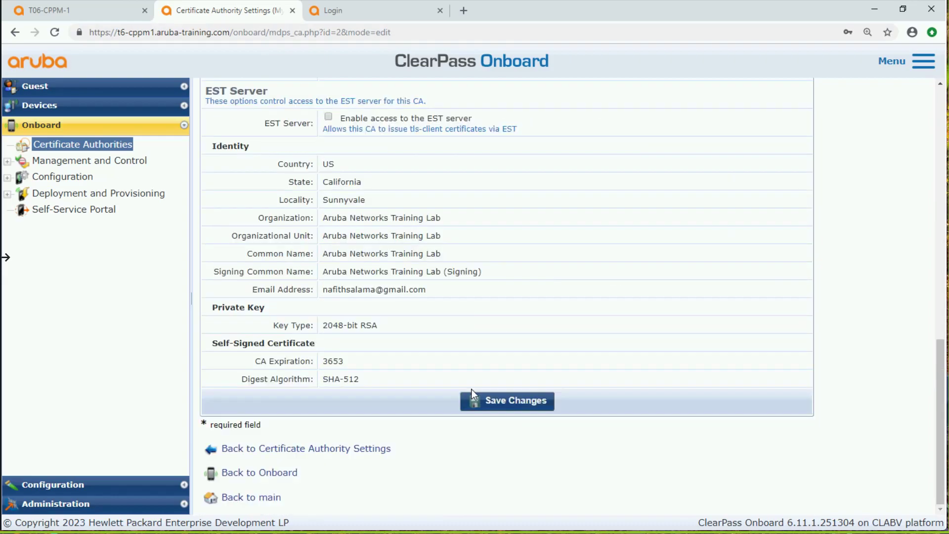
left_click(500, 404)
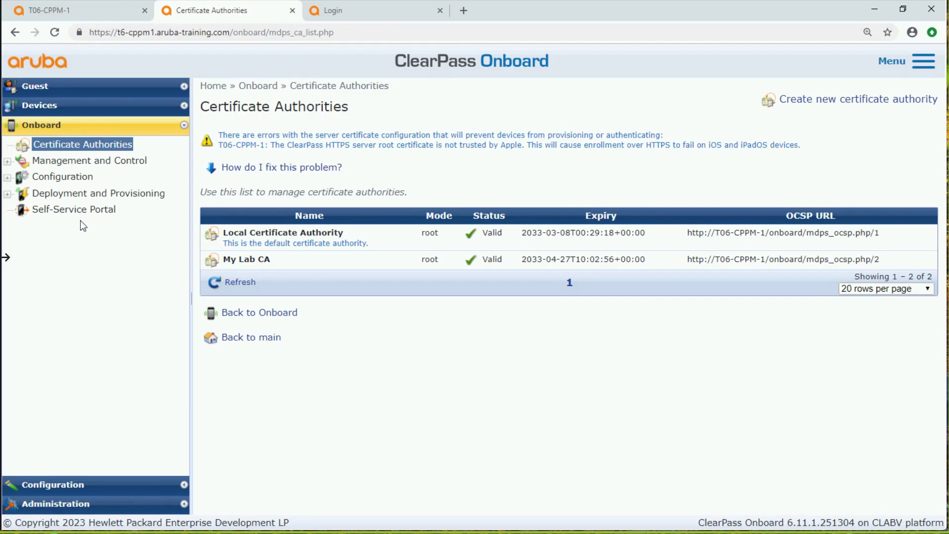
Switch to ClearPass Policy Manager and make a copy of the authentication method [EAP TLS With OCSP Enabled]
left_click(85, 15)
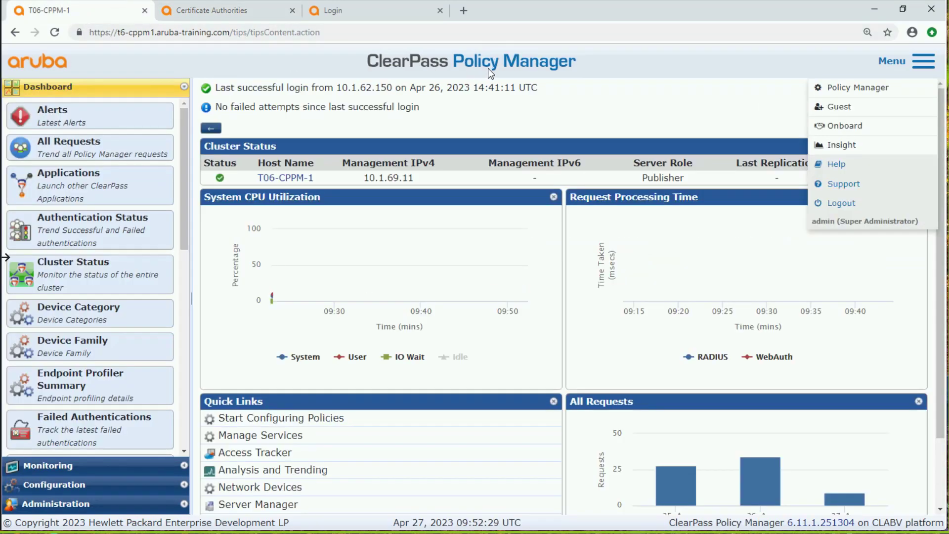
left_click(64, 485)
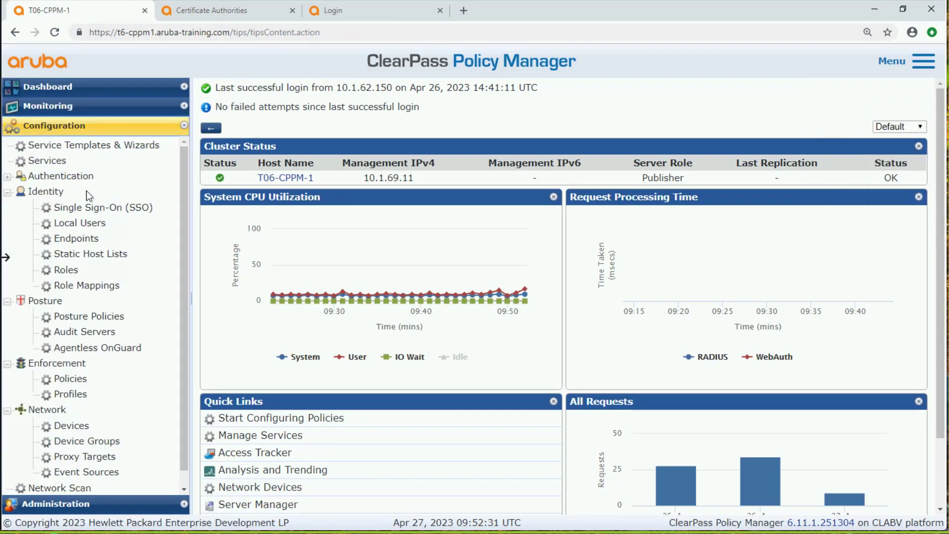
left_click(79, 176)
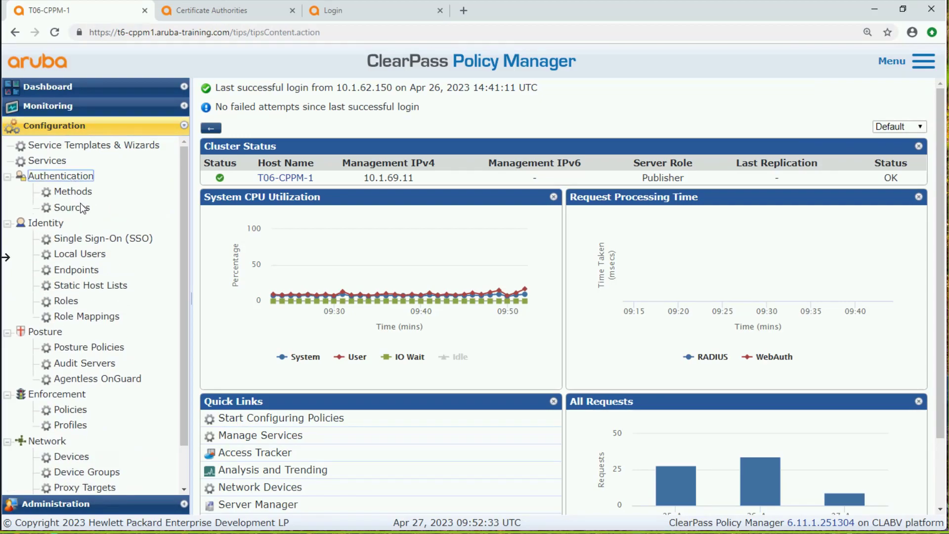
left_click(73, 192)
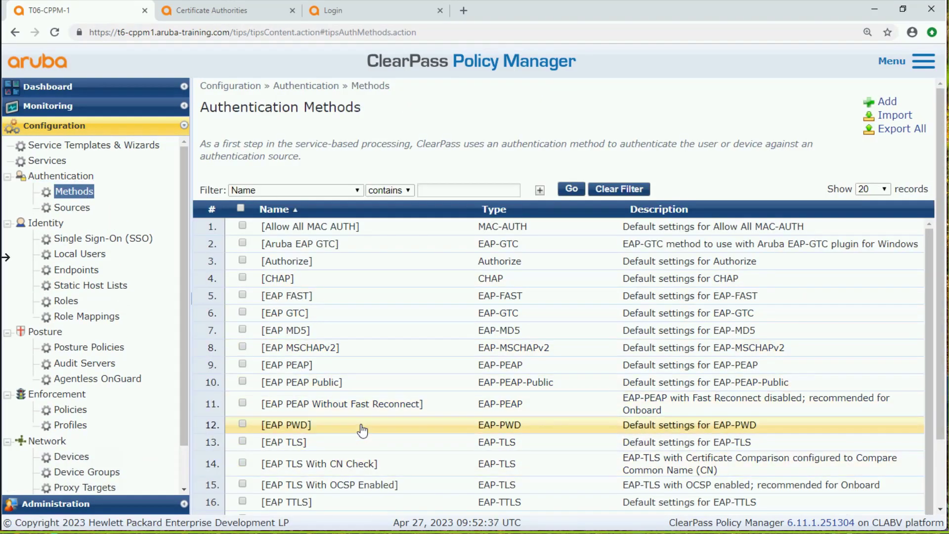
left_click(336, 487)
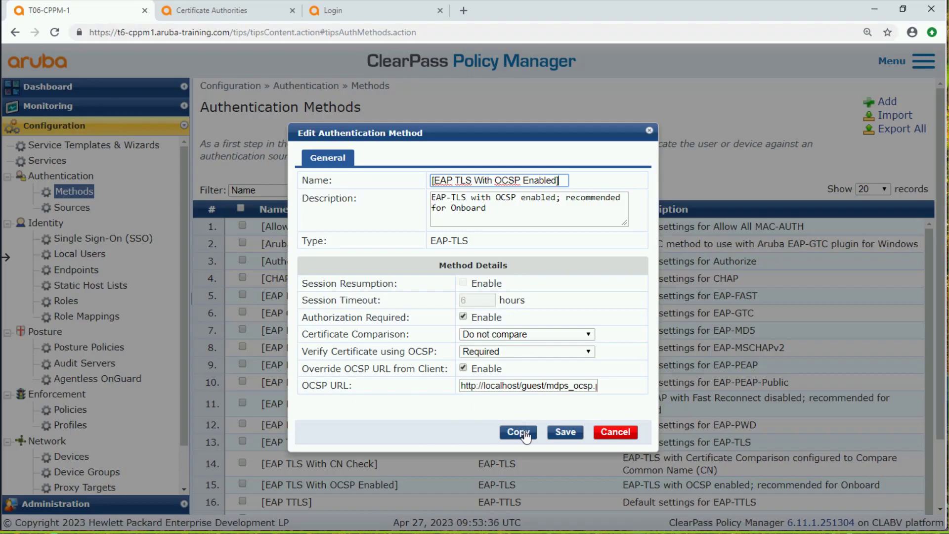
left_click(524, 433)
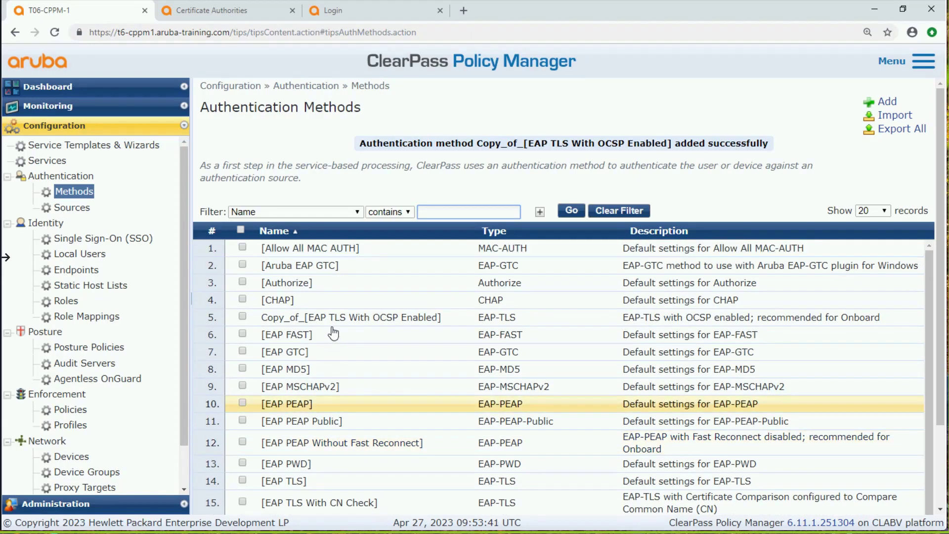
Edit the copied EAP-TLS authentication method and disable Override OCSP URL from Client
left_click(354, 317)
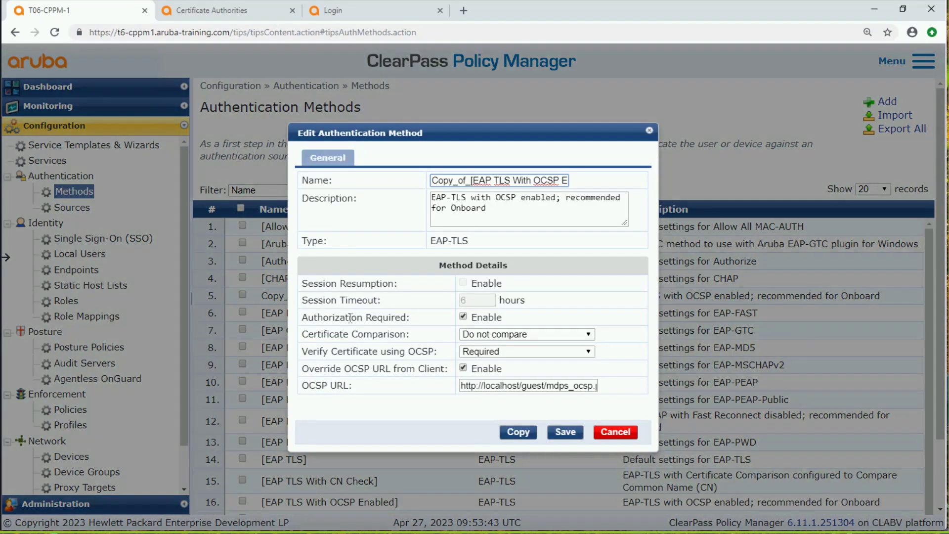
double_click(305, 368)
left_click_drag(354, 369, 428, 373)
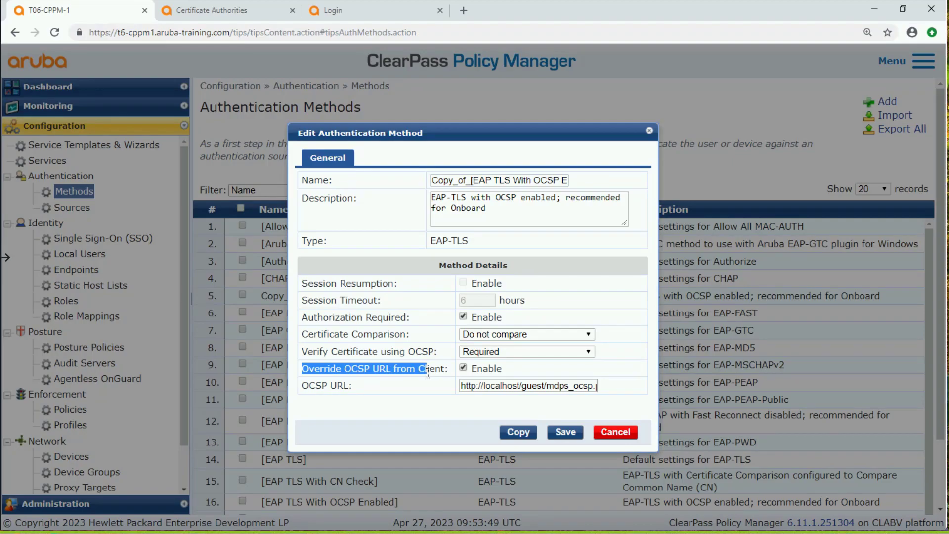
left_click(463, 368)
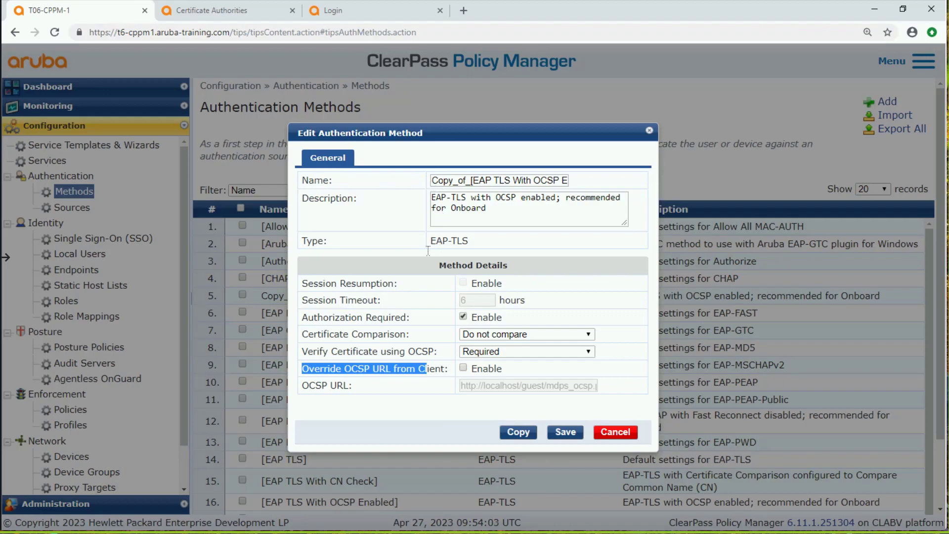
Rename the copied authentication method to My_Lab_CA_[EAP TLS With OCSP Enabled] and save it
left_click_drag(465, 181, 428, 183)
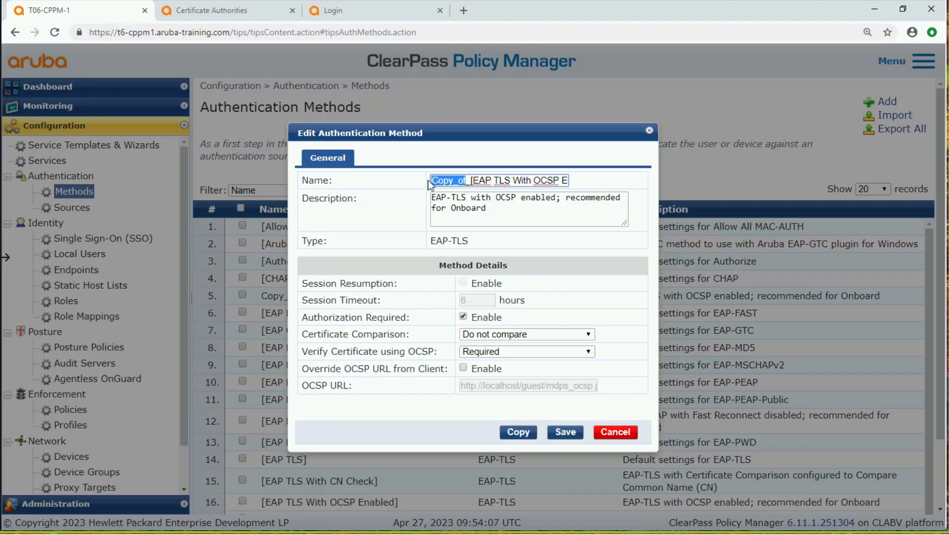
type("My")
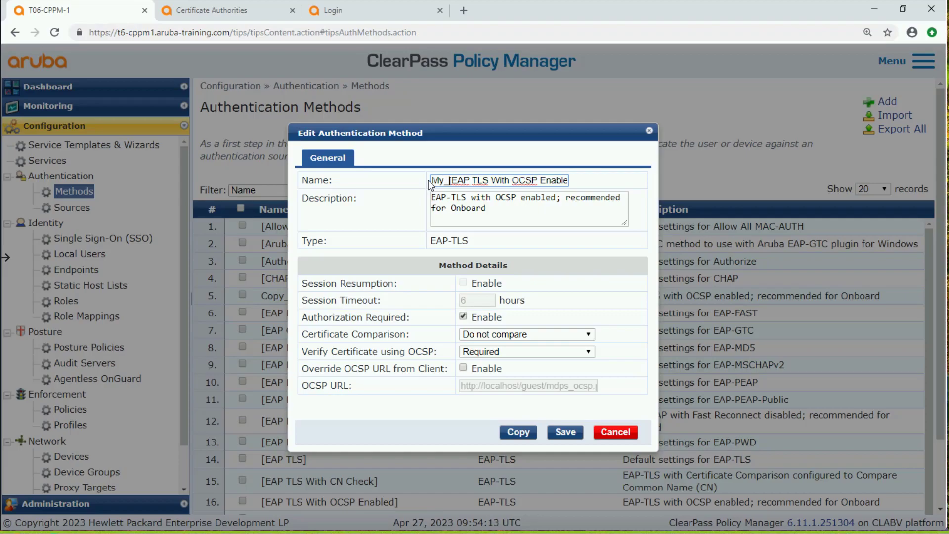
type("La")
type("b_C")
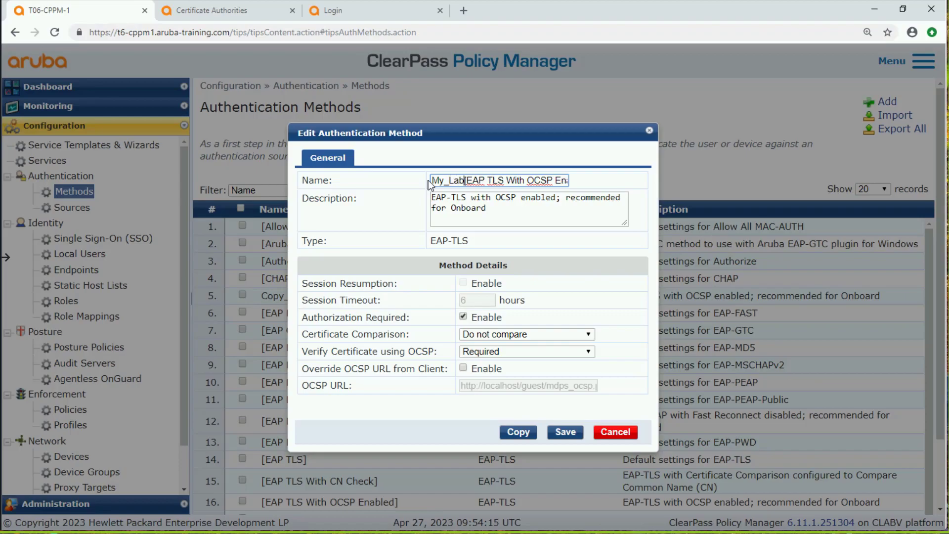
type("A")
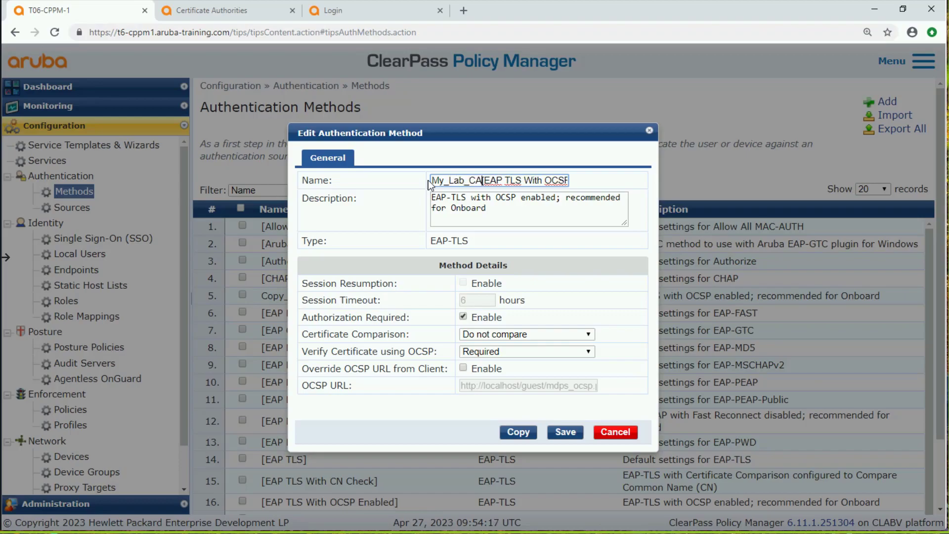
type("_")
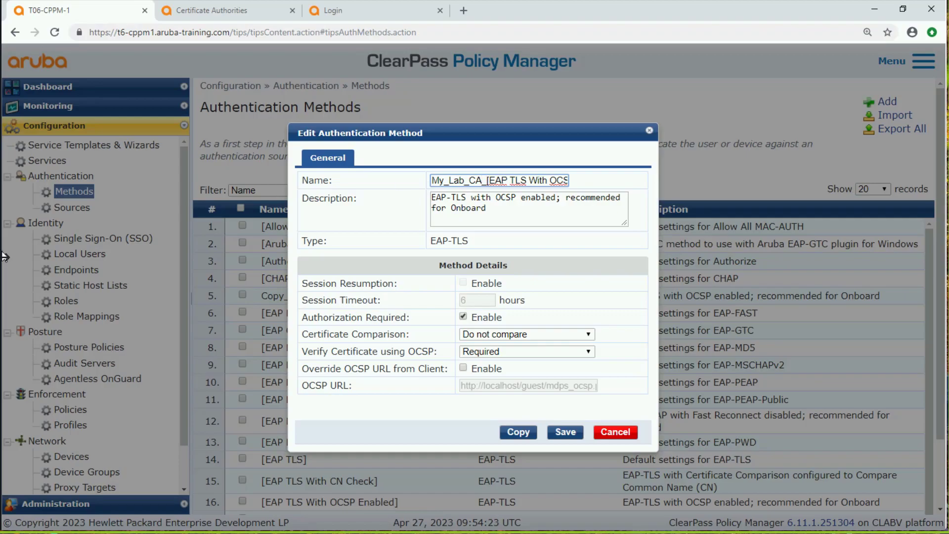
left_click(553, 434)
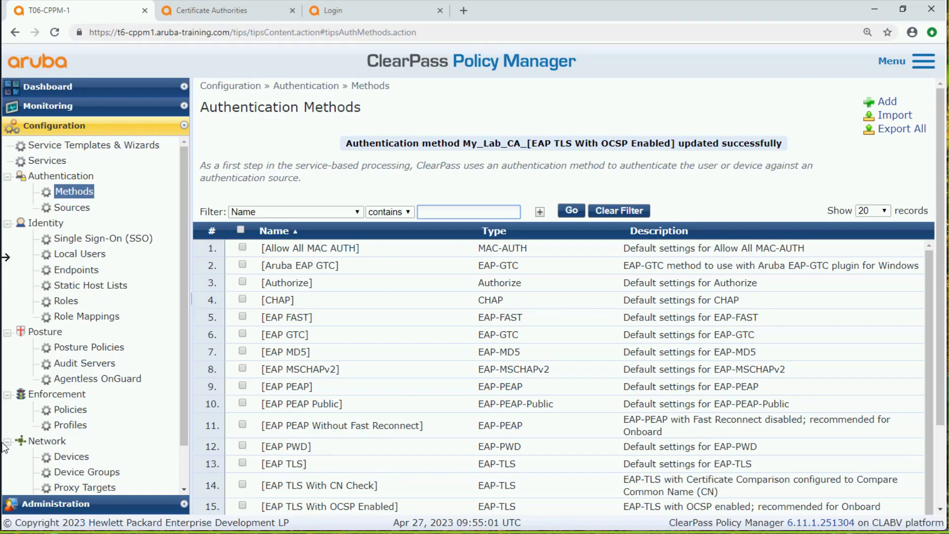
Switch to ClearPass Onboard and start a new network in the network settings, named "Employee Secure"
left_click(256, 10)
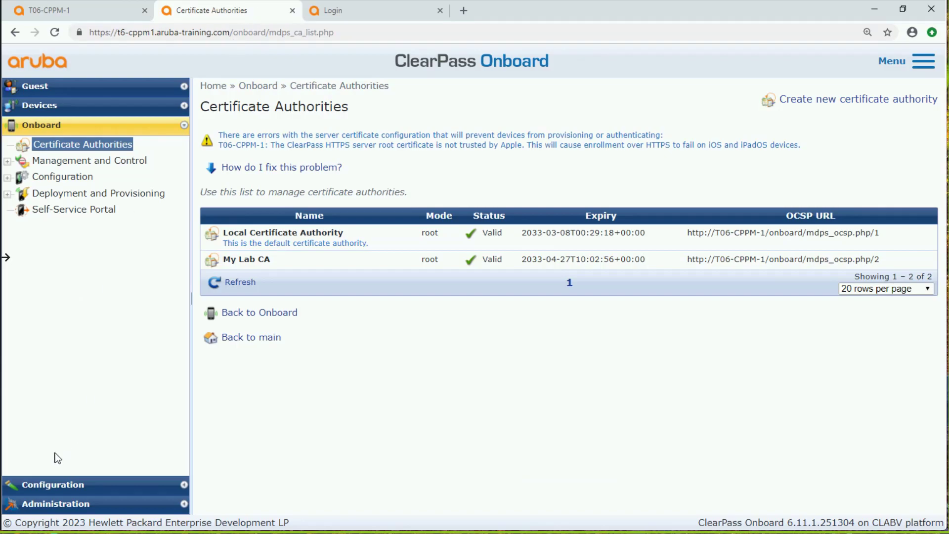
left_click(64, 487)
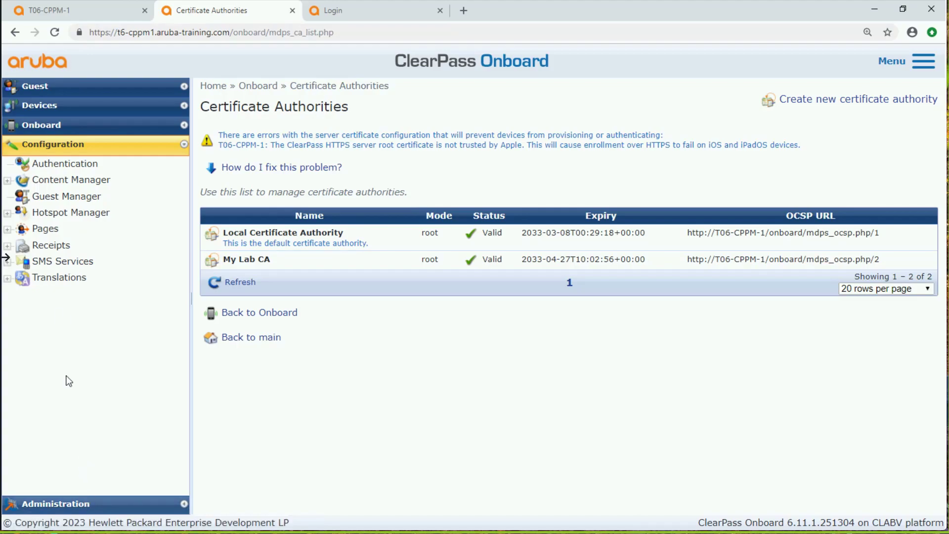
left_click(71, 128)
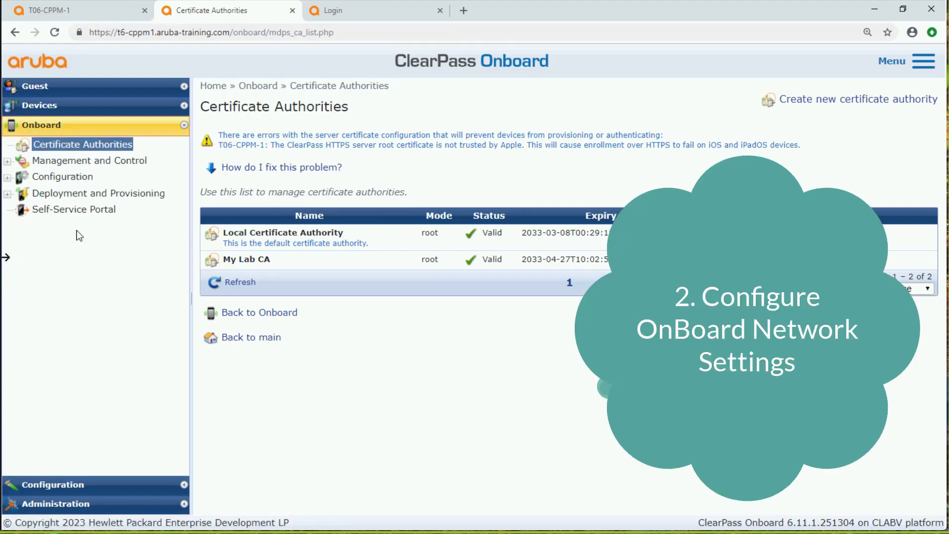
left_click(7, 177)
left_click(94, 193)
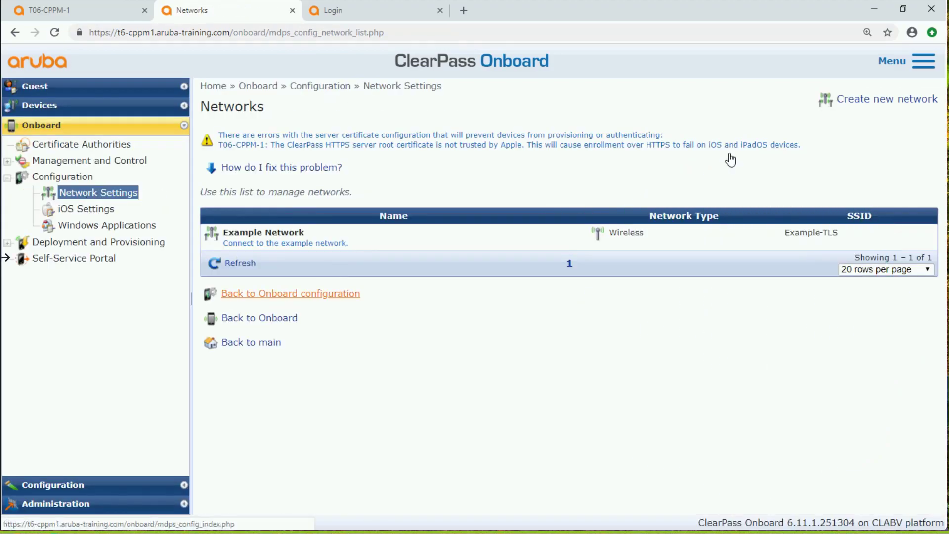
left_click(868, 101)
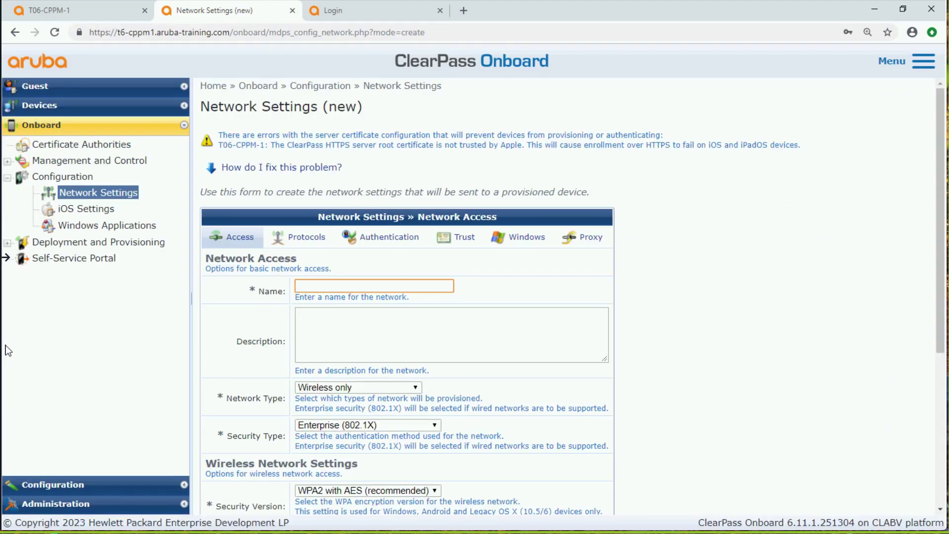
left_click(357, 286)
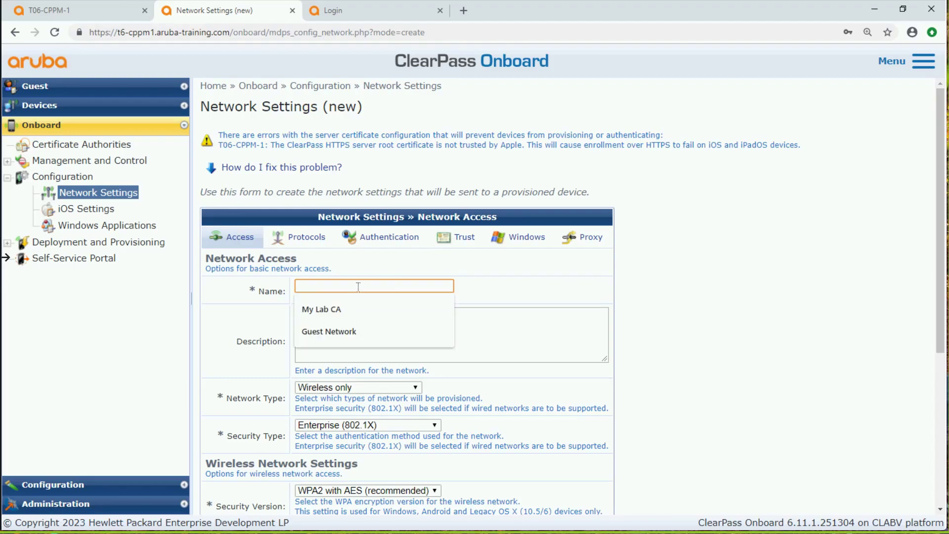
type("Employe")
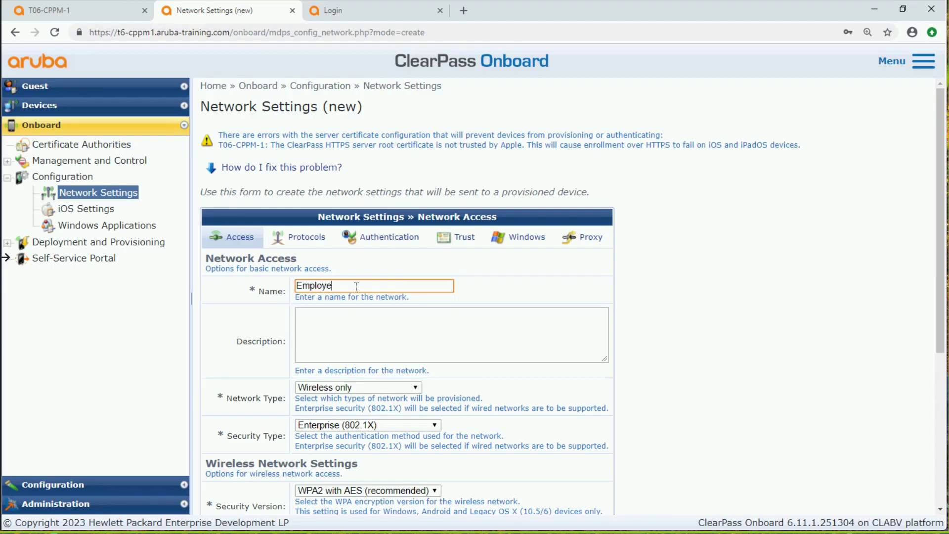
type("e Secure")
Replace the example SSID of the new wireless network with "secure65-6"
scroll(383, 442, "down", 3)
scroll(383, 442, "down", 1)
left_click_drag(377, 293, 293, 295)
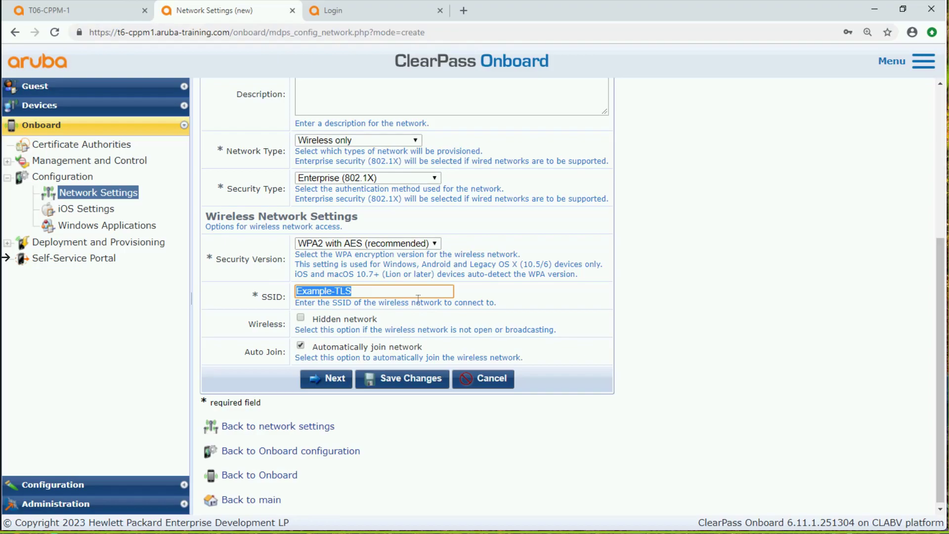
type("secure")
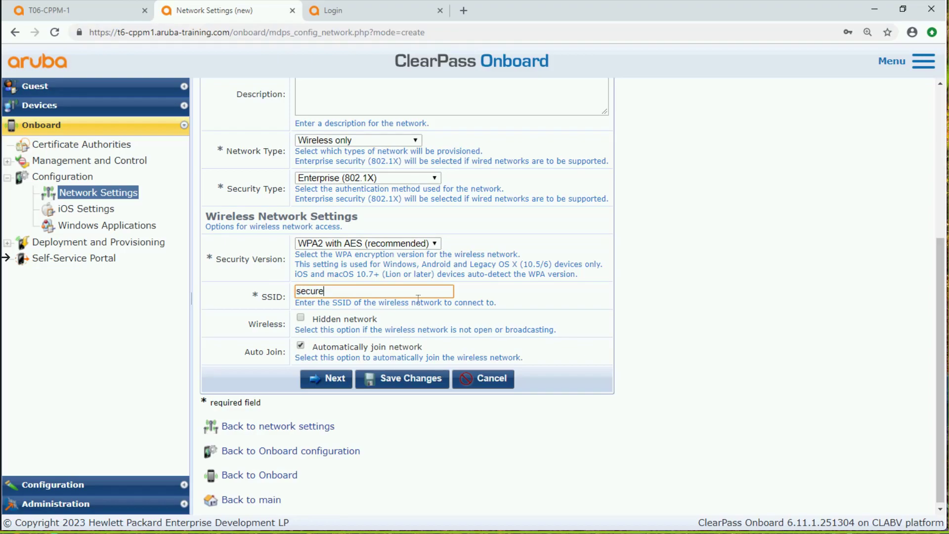
type("65-6")
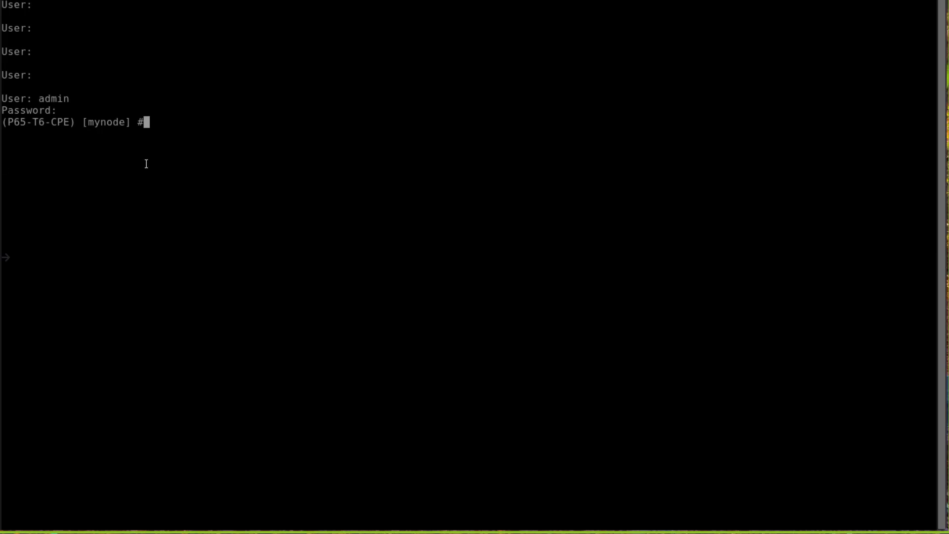
Run "show ap bss-table" in the controller terminal and check the secure network's SSID in the ess column
type("show ap bss")
key("Tab")
key("Return")
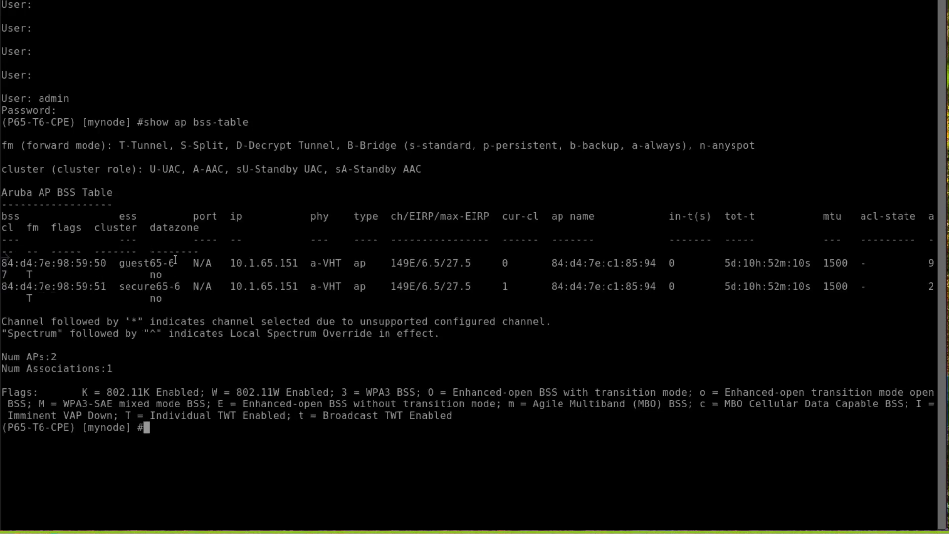
left_click_drag(181, 287, 122, 284)
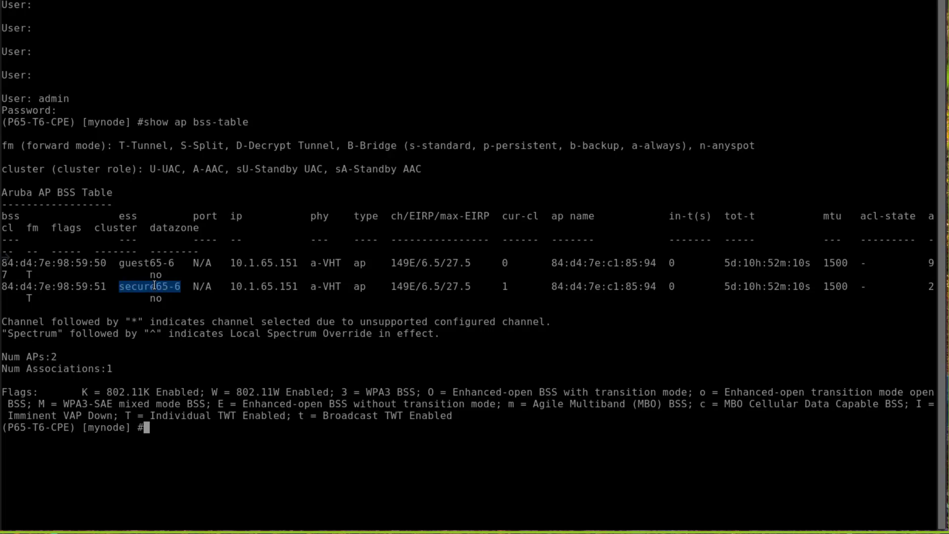
Return to ClearPass Onboard and save the Employee Secure network settings
left_click(140, 1)
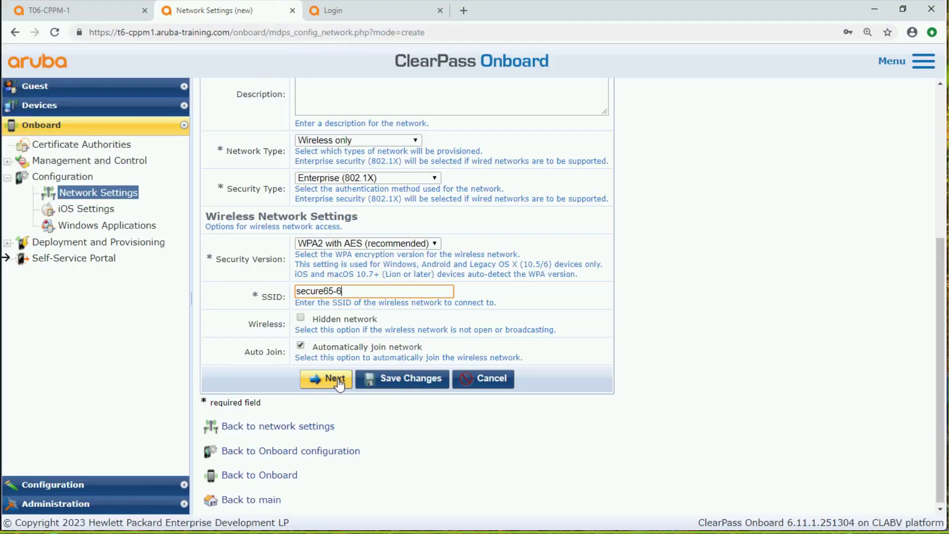
left_click(393, 382)
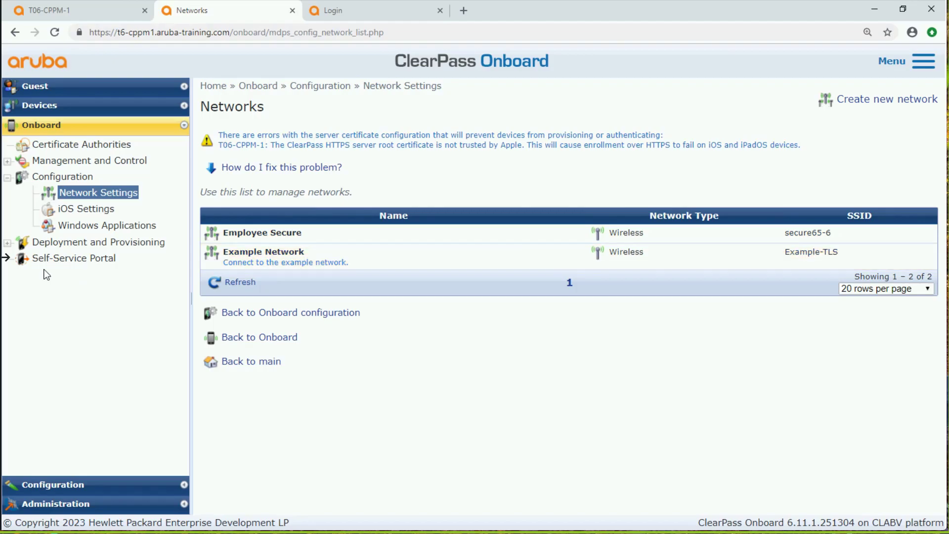
Reopen the Employee Secure network for editing, review its protocol, authentication and Windows settings, and save it
left_click(9, 242)
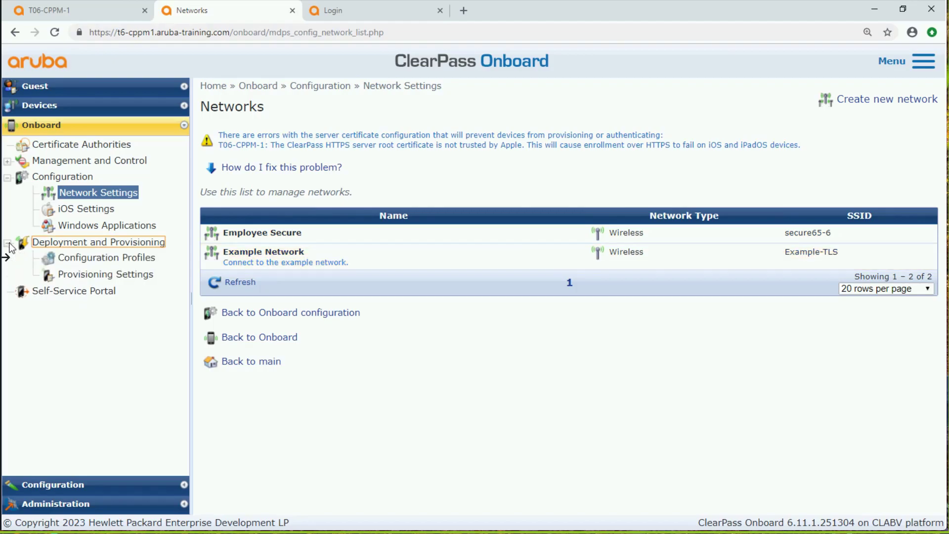
left_click(287, 236)
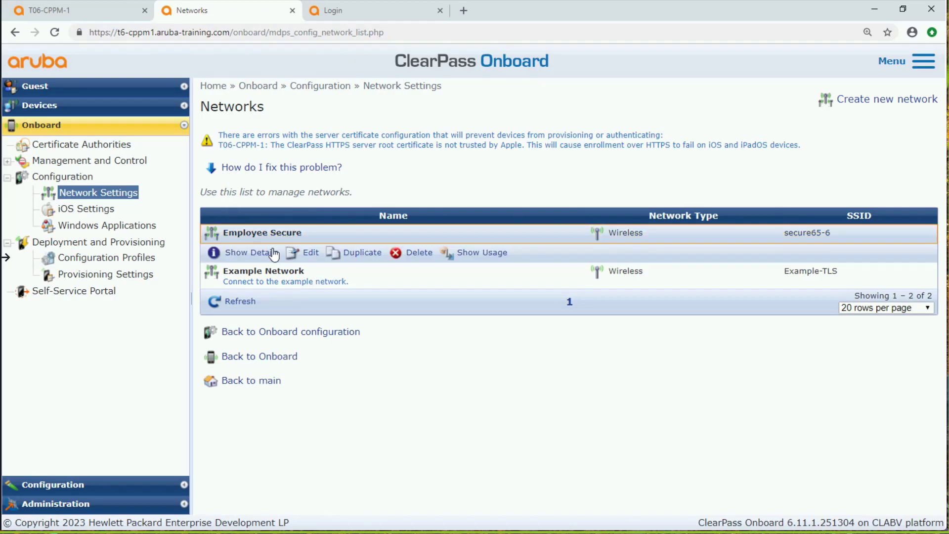
left_click(312, 252)
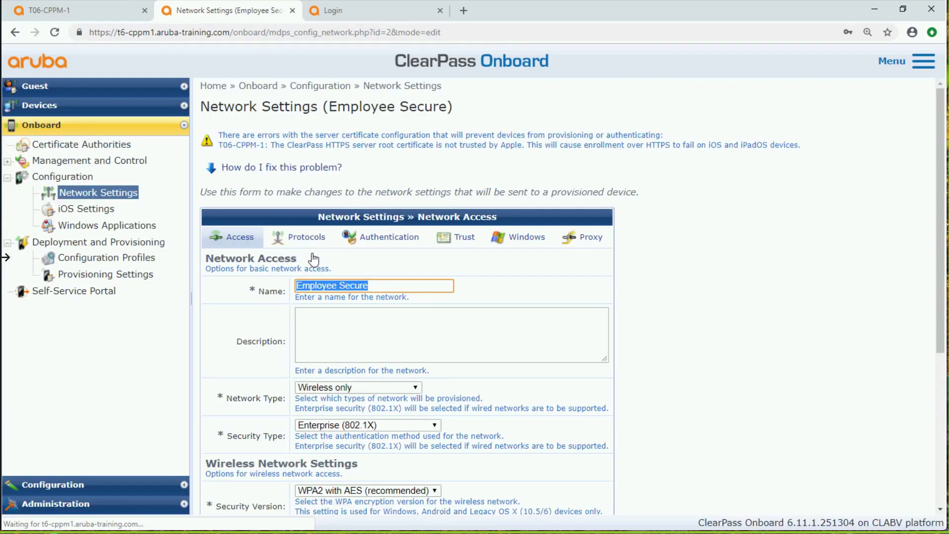
left_click(312, 241)
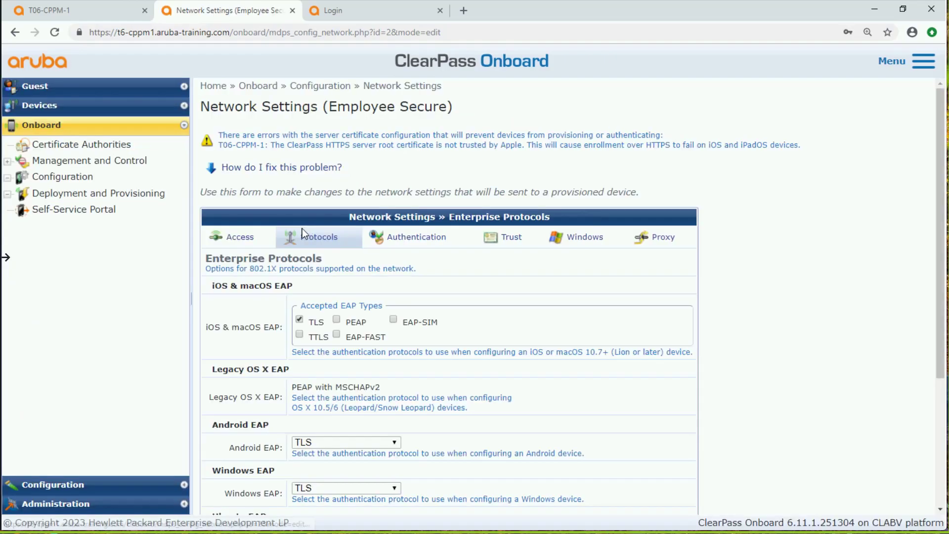
scroll(428, 402, "down", 3)
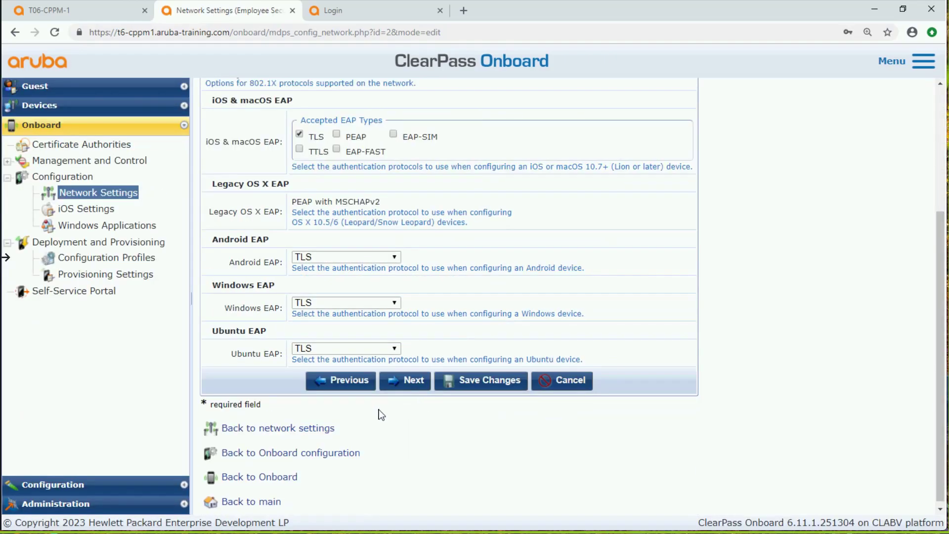
left_click_drag(273, 288, 212, 287)
scroll(396, 297, "up", 3)
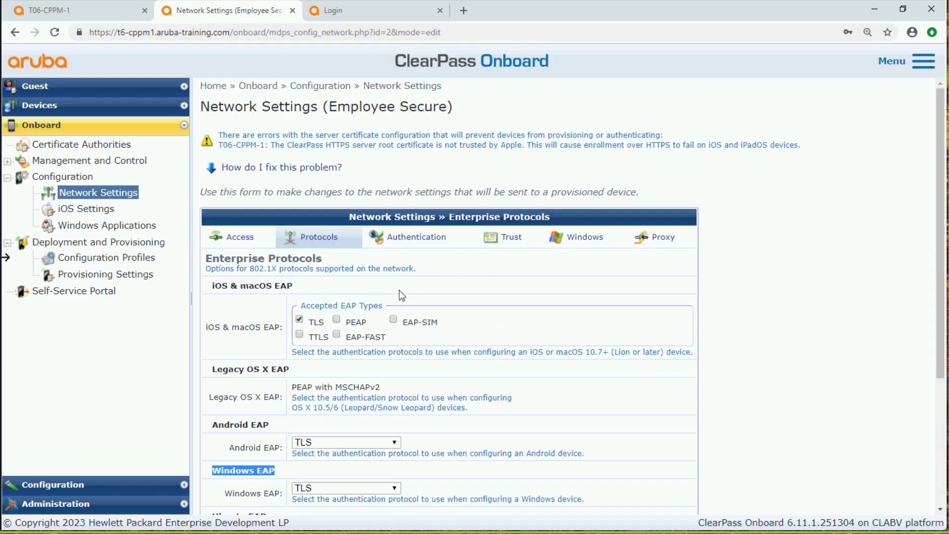
left_click(416, 239)
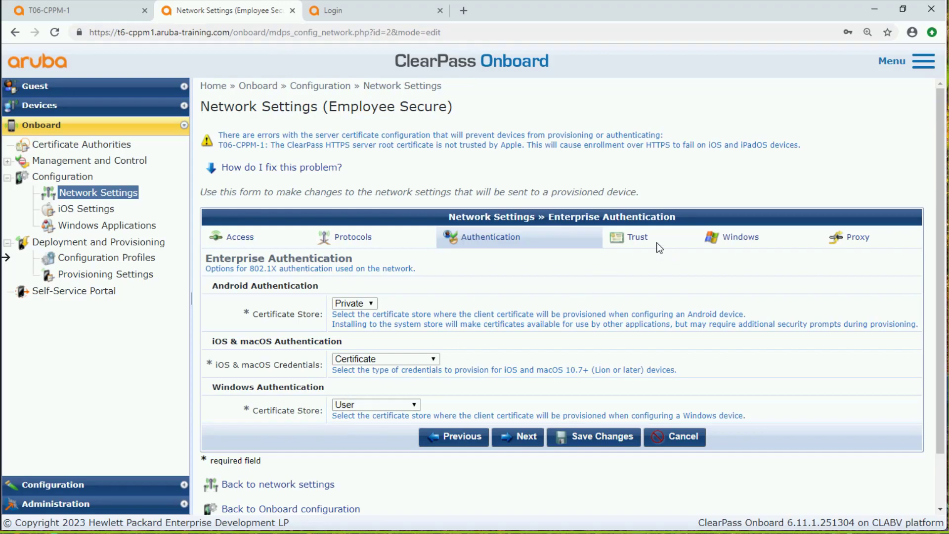
left_click(741, 237)
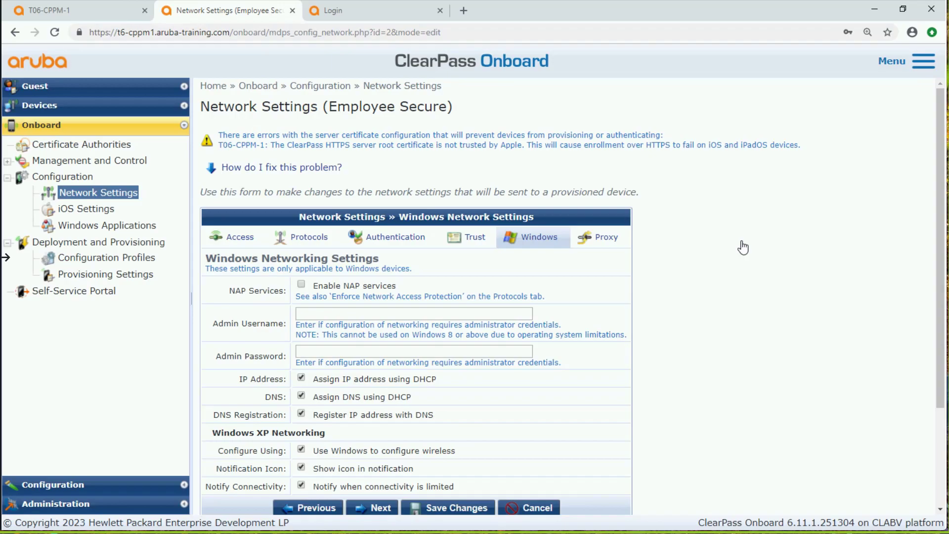
left_click(444, 508)
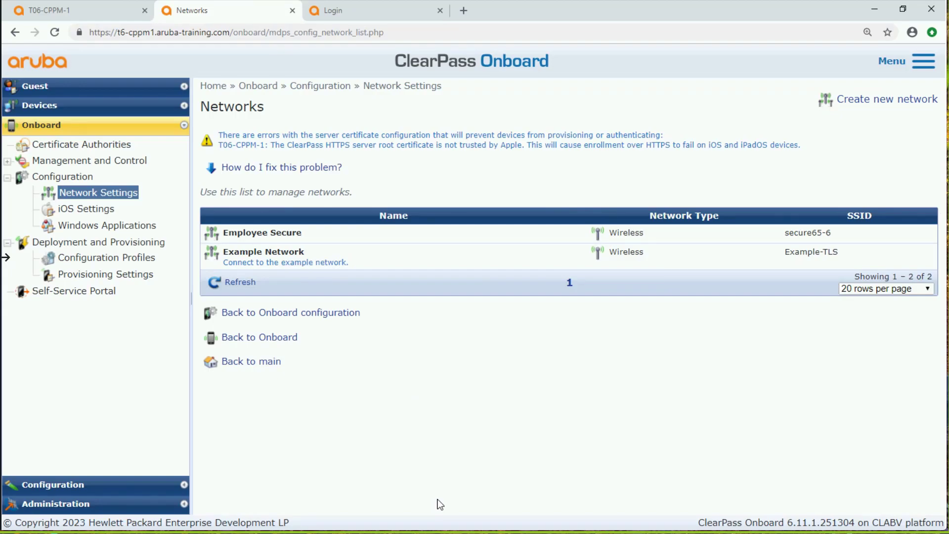
Start a new configuration profile under Deployment and Provisioning and name it "Employee Secure Wireless"
left_click(118, 261)
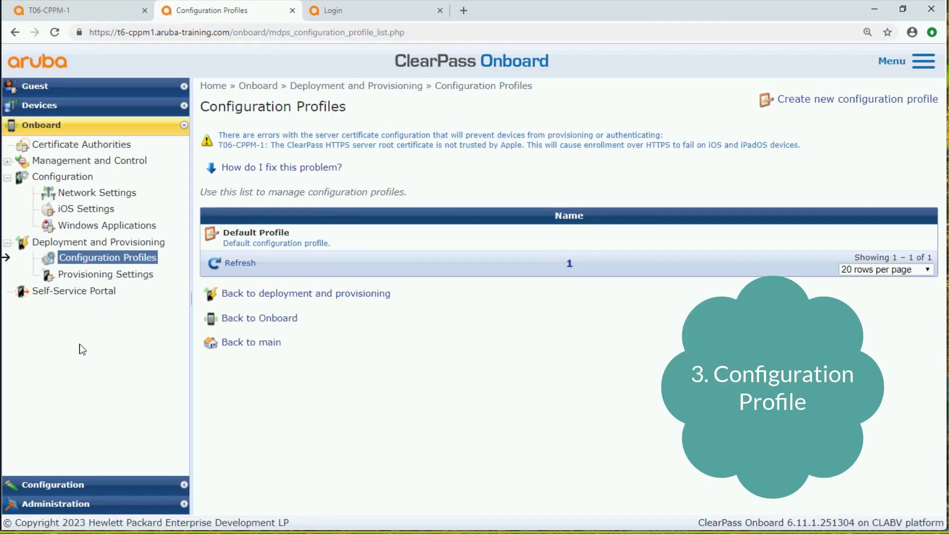
left_click(816, 99)
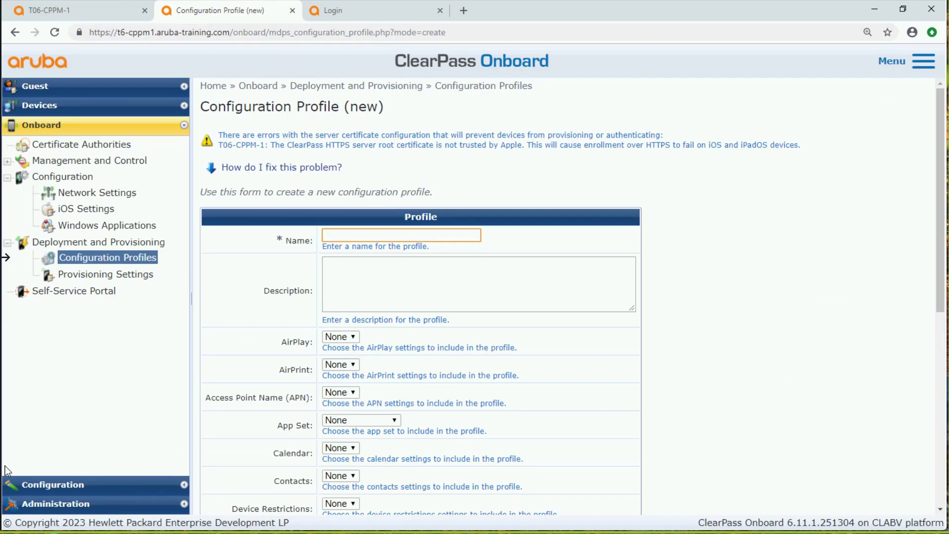
left_click(368, 236)
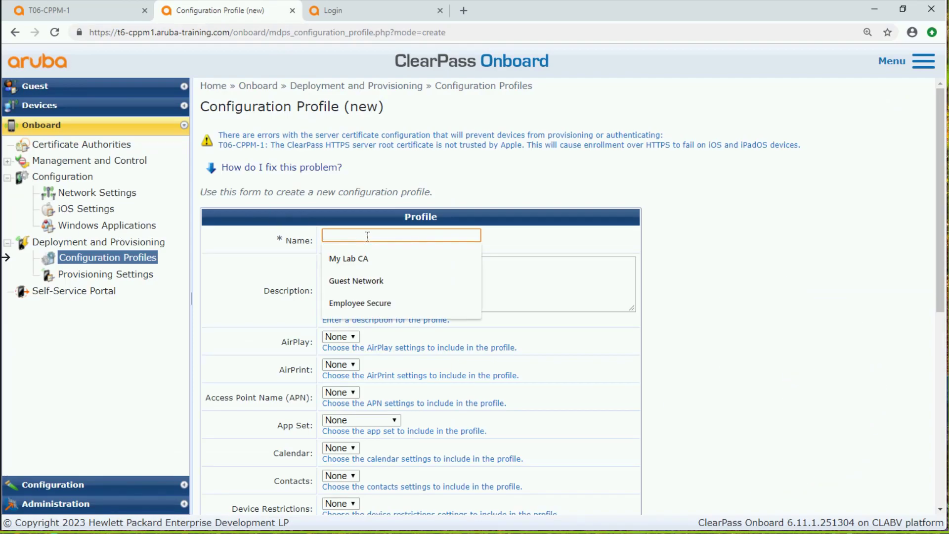
type("Rmp")
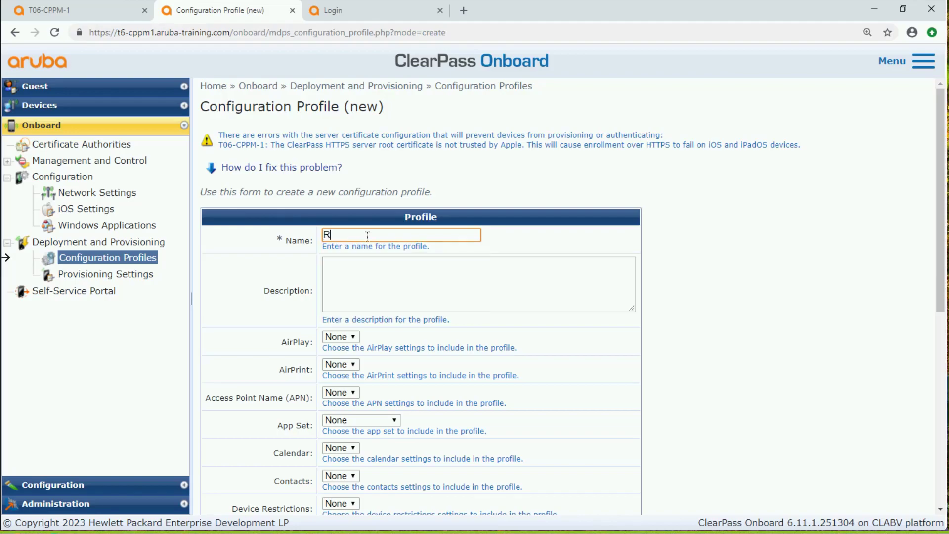
key("BackSpace")
key("BackSpace")
key("BackSpace")
type("E")
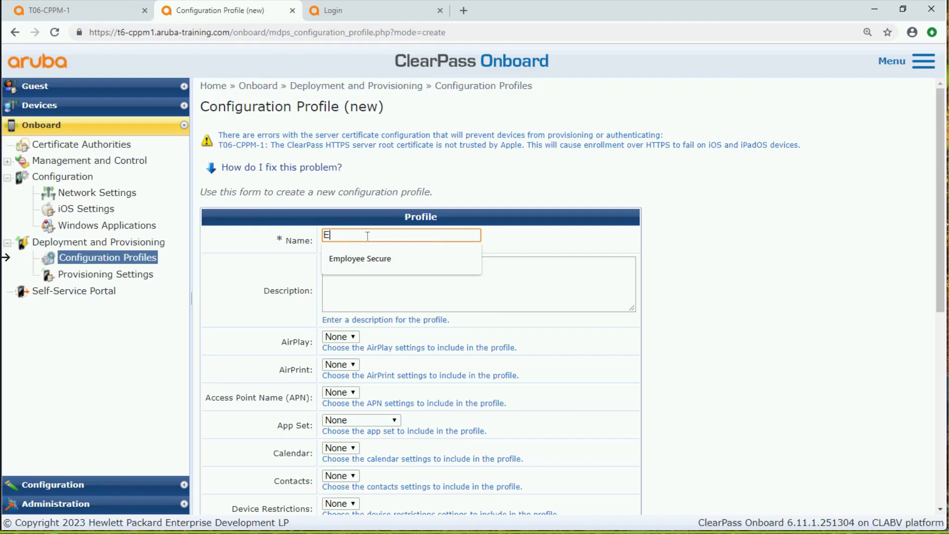
type("mployee")
key("Down")
key("Tab")
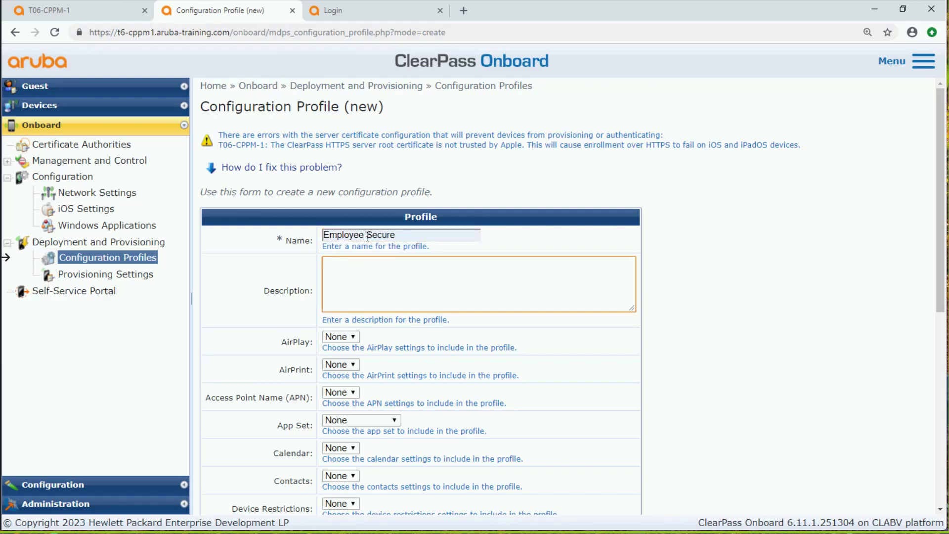
left_click(406, 242)
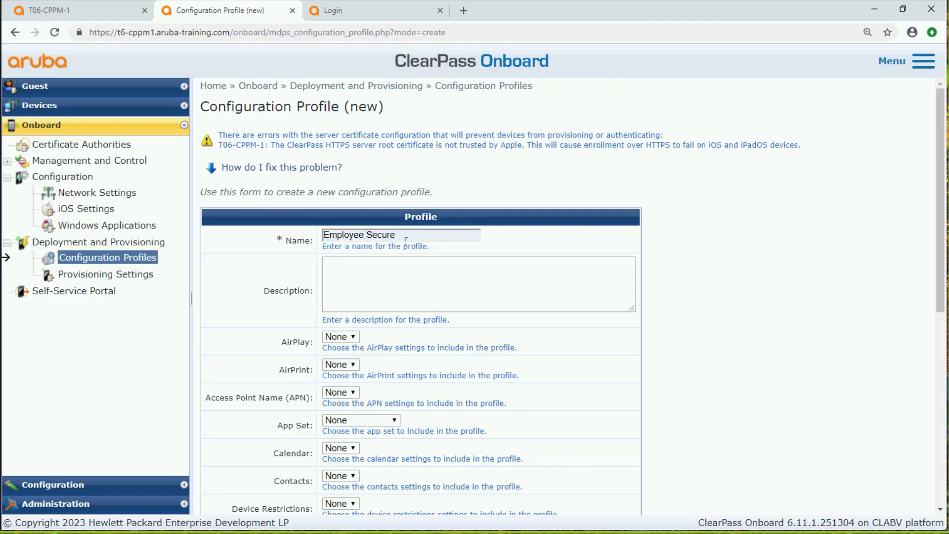
left_click(406, 237)
type("W")
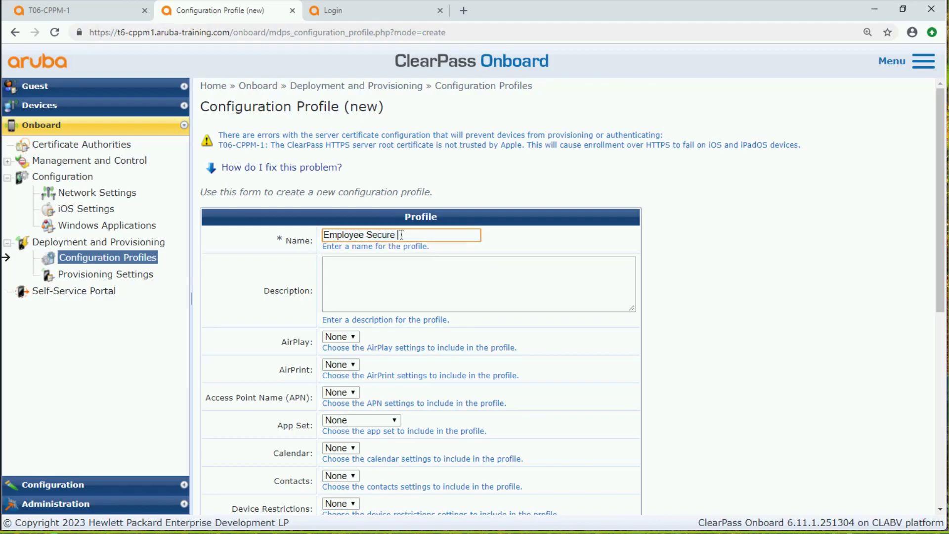
type("ireless")
Include the Employee Secure network in the new configuration profile and save the profile
scroll(429, 366, "down", 5)
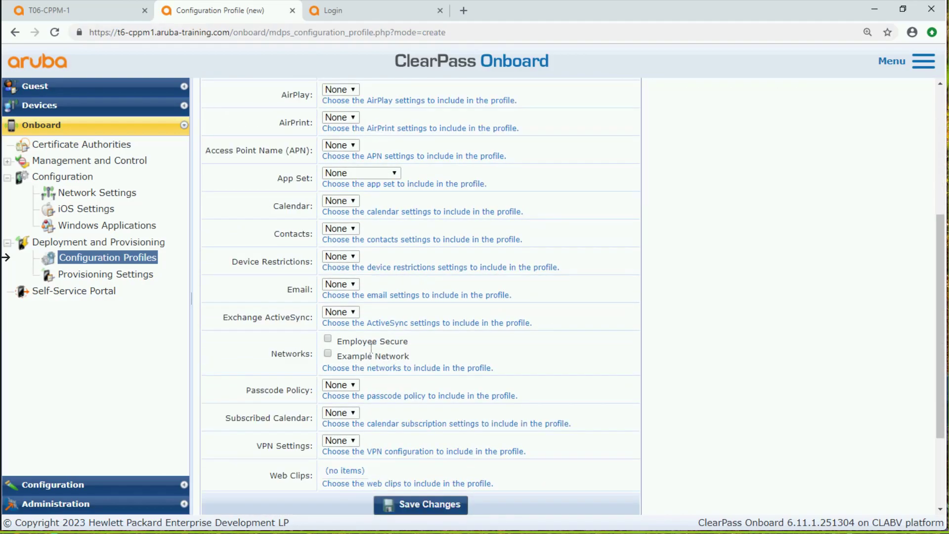
left_click(327, 339)
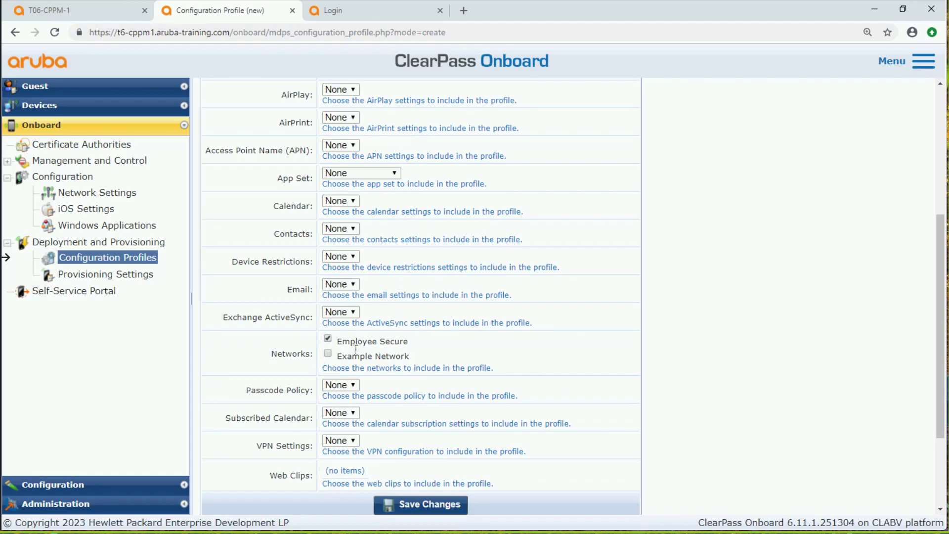
double_click(402, 341)
left_click_drag(357, 342, 336, 345)
left_click(410, 509)
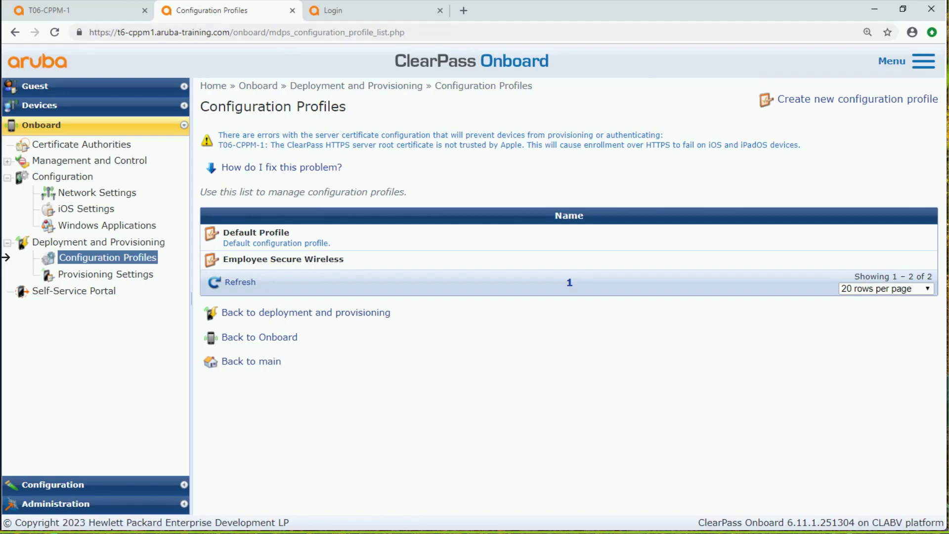
Check which networks the Employee Secure Wireless profile includes and compare them with the configured network list
left_click(266, 266)
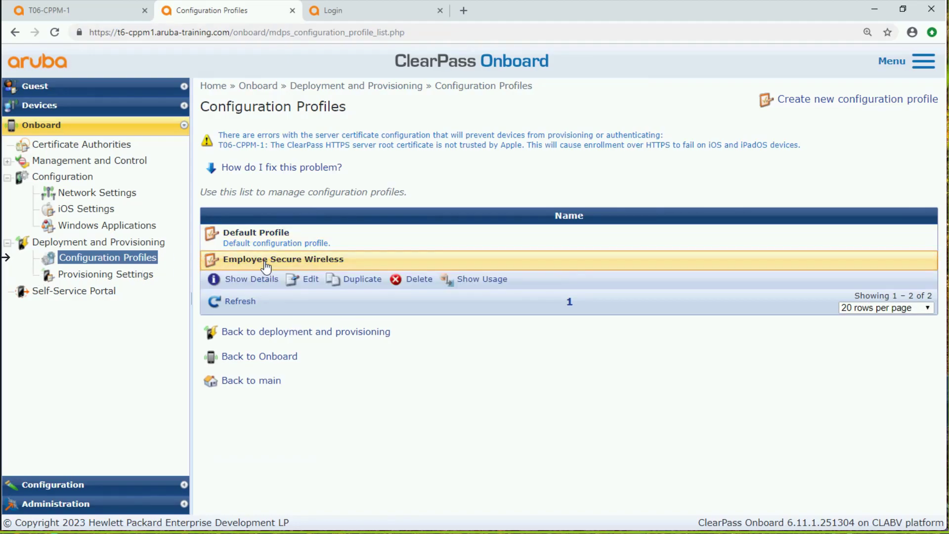
left_click(311, 280)
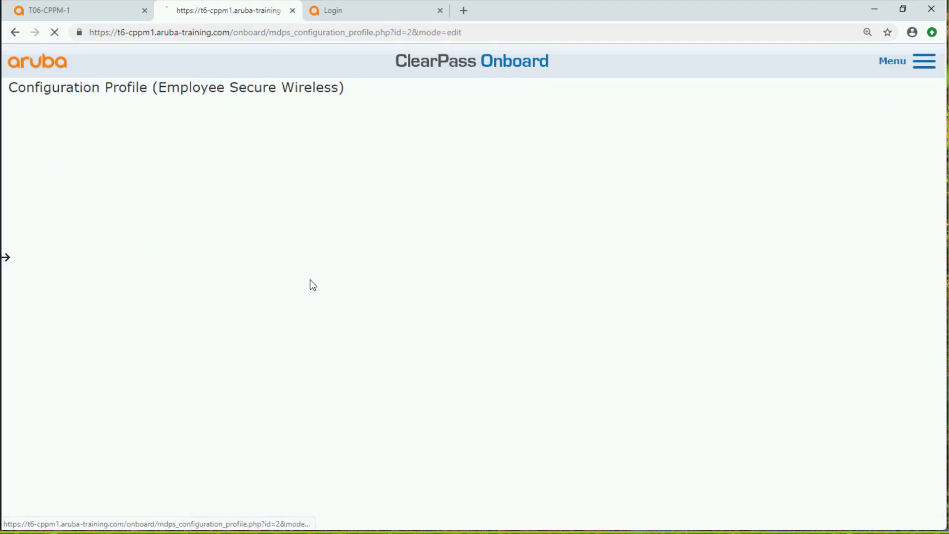
scroll(345, 413, "down", 5)
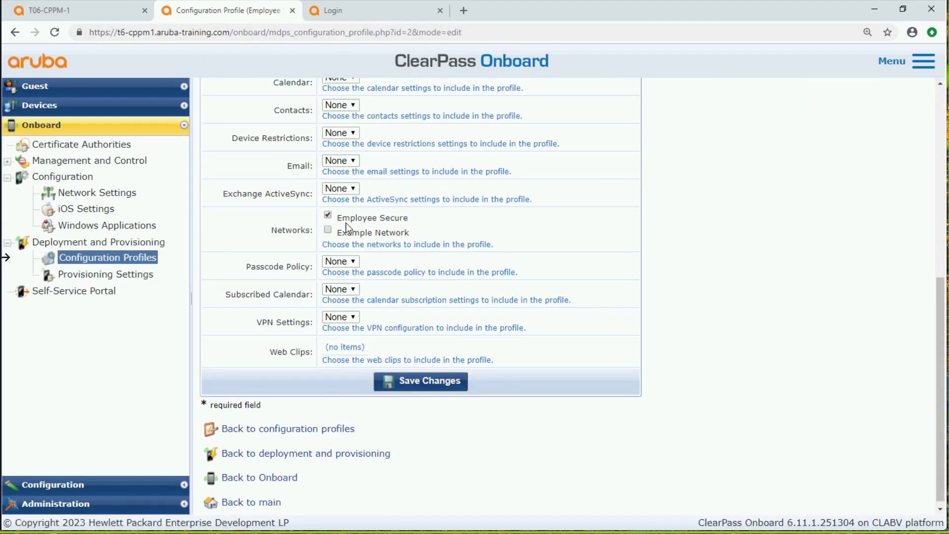
left_click(123, 193)
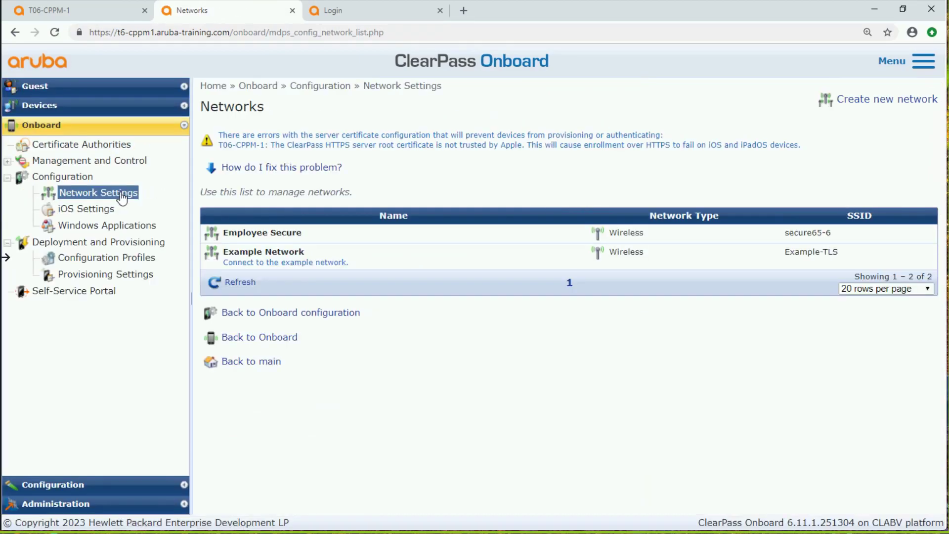
left_click(148, 260)
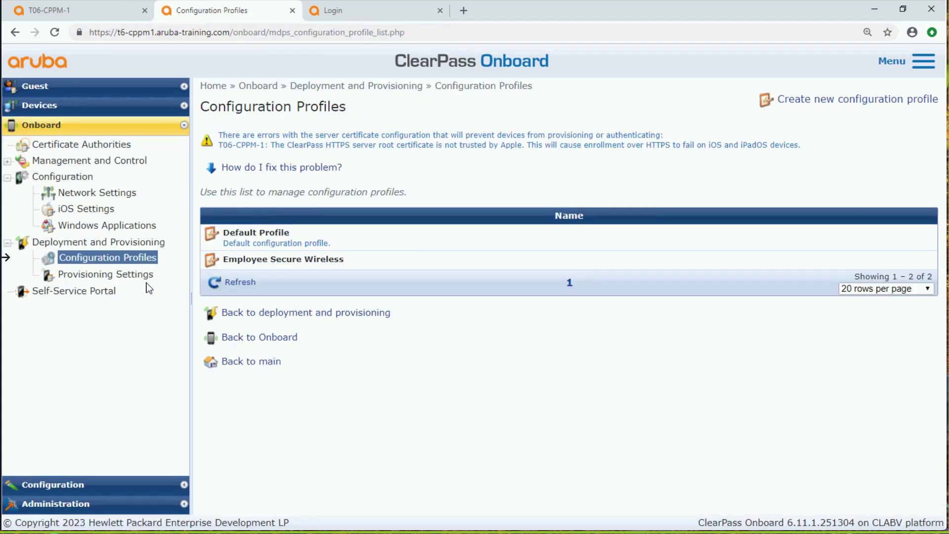
Start new provisioning settings named "Employee Secure Device Provisioning" with "My Company" as the organization
left_click(147, 280)
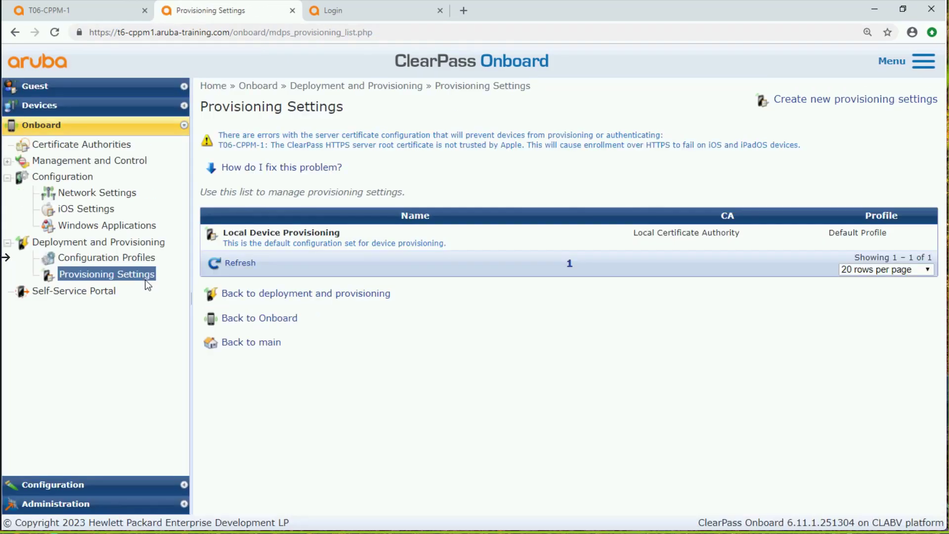
left_click(819, 102)
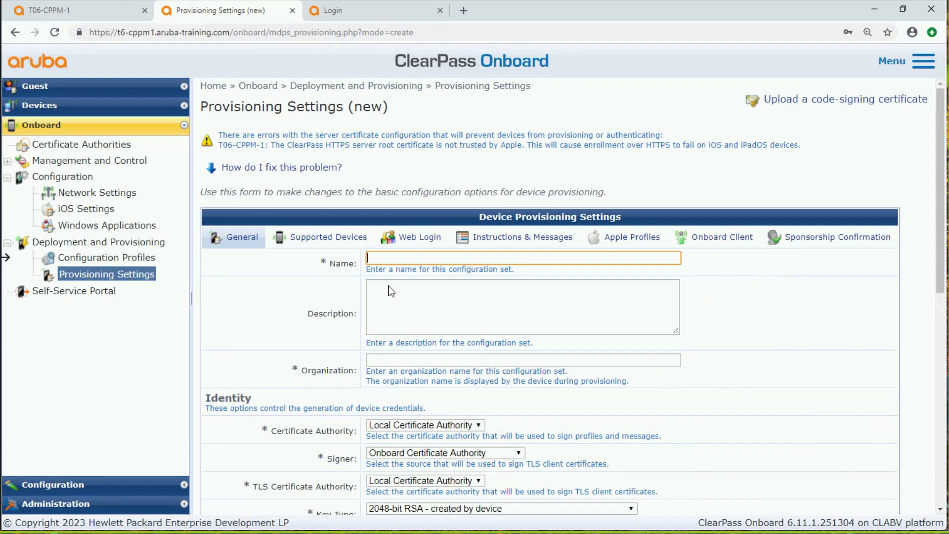
left_click(396, 259)
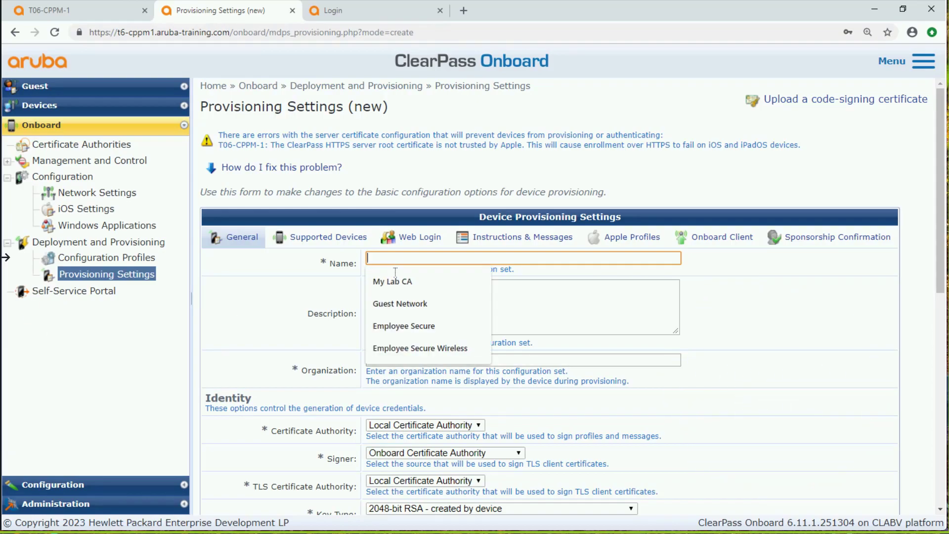
left_click(404, 326)
type("Device")
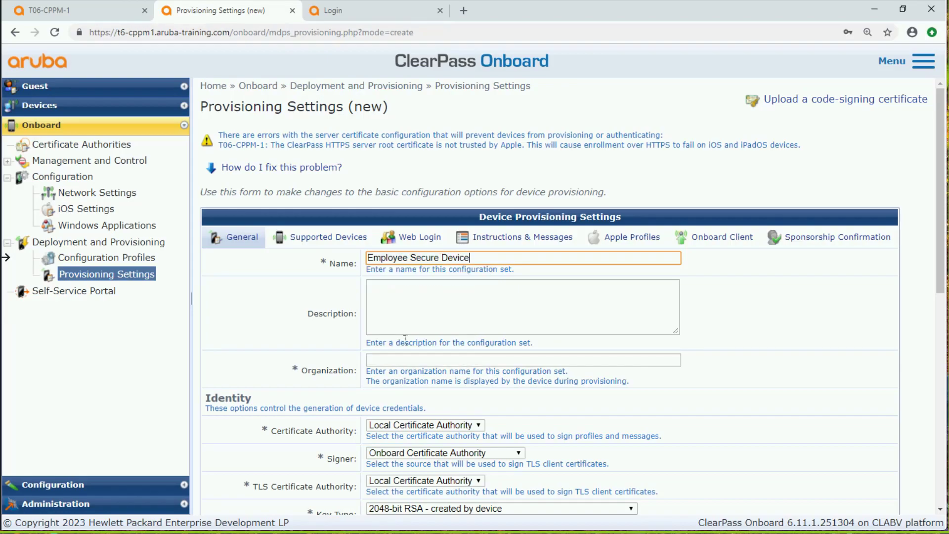
type(" Provisioning")
left_click(378, 358)
type("My Company")
In the identity options, set the certificate authority to My Lab CA, keep the Onboard Certificate Authority signer, and choose key type "1024-bit RSA - created by device"
scroll(585, 394, "down", 5)
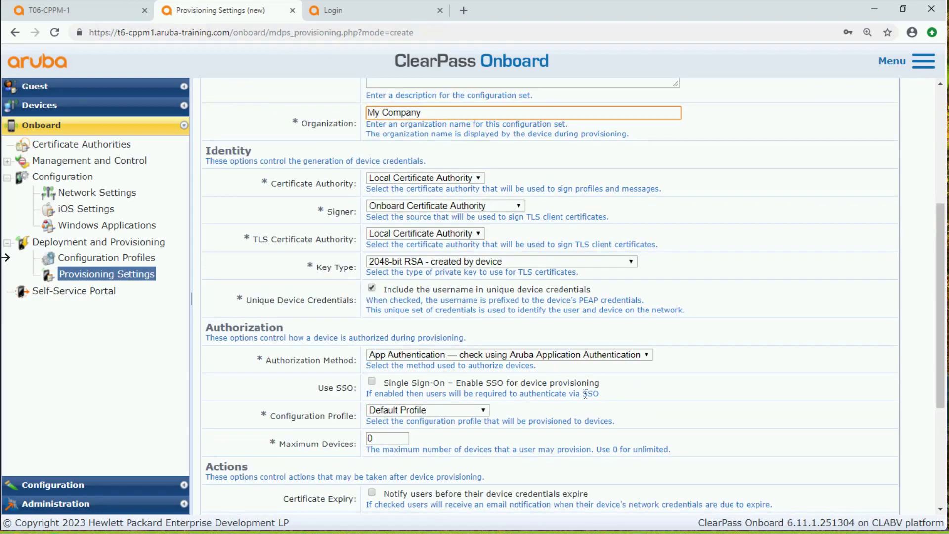
left_click(476, 182)
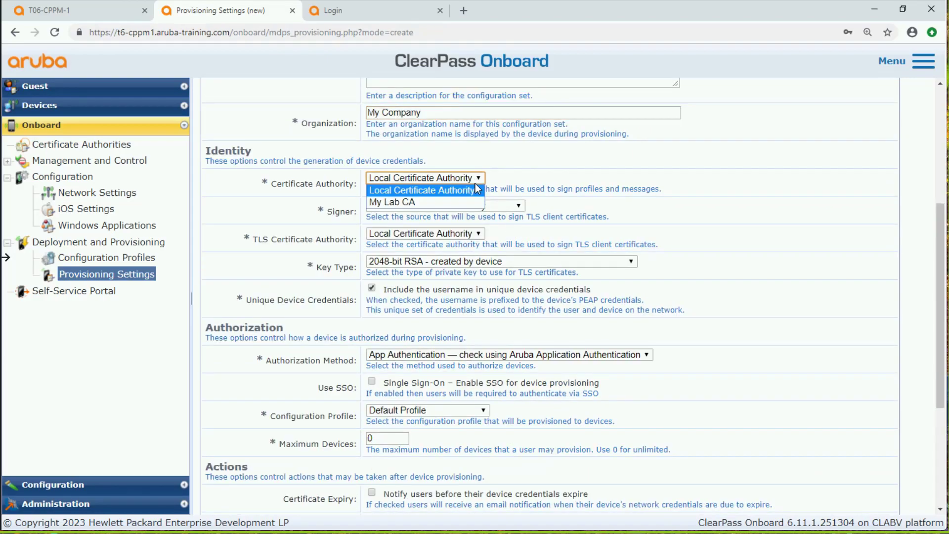
left_click(448, 202)
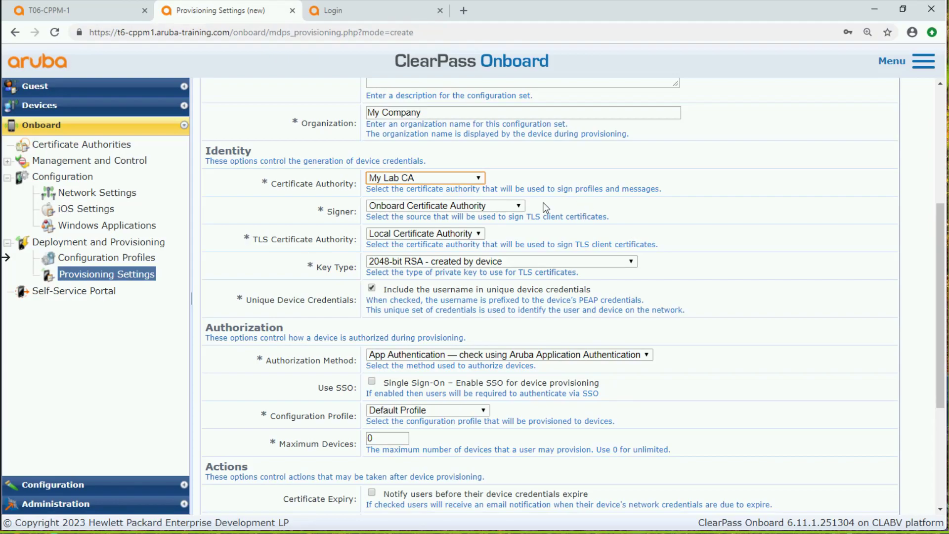
left_click(519, 206)
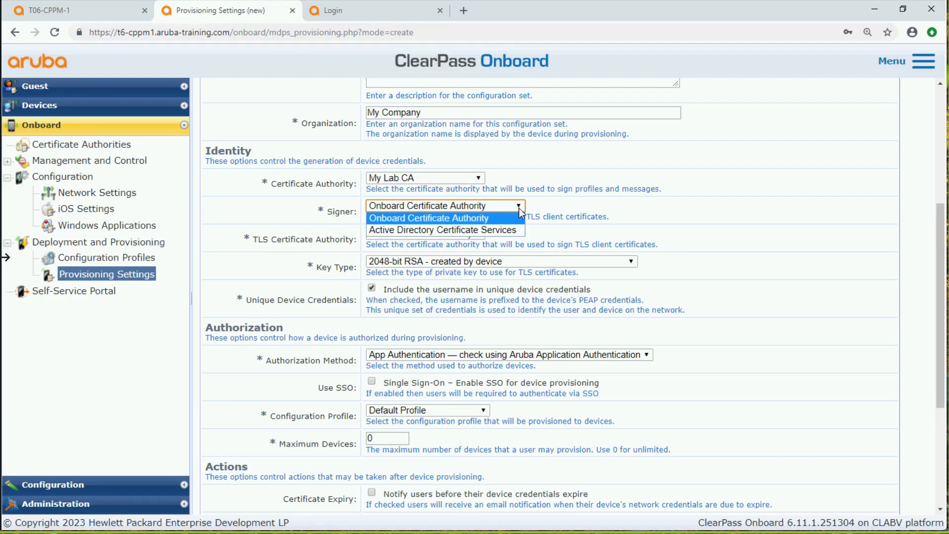
left_click(520, 210)
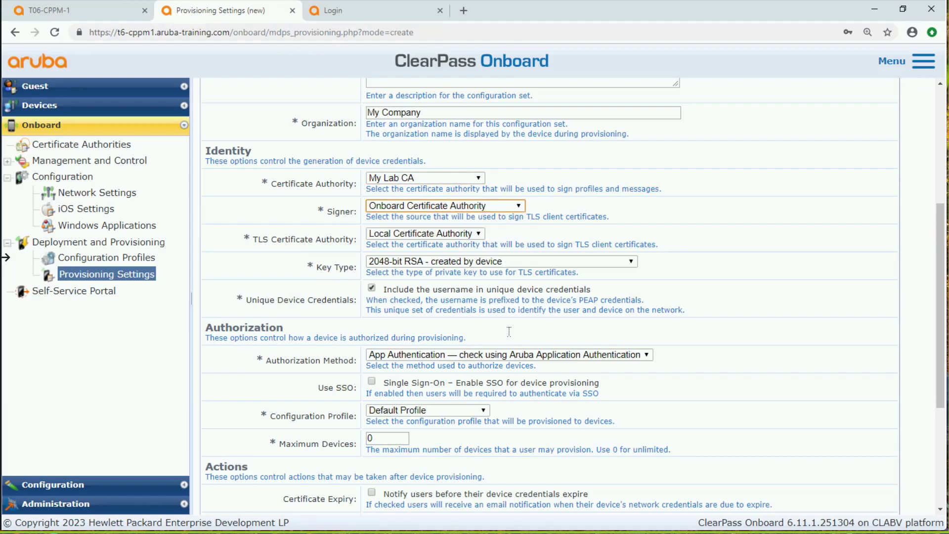
left_click(494, 263)
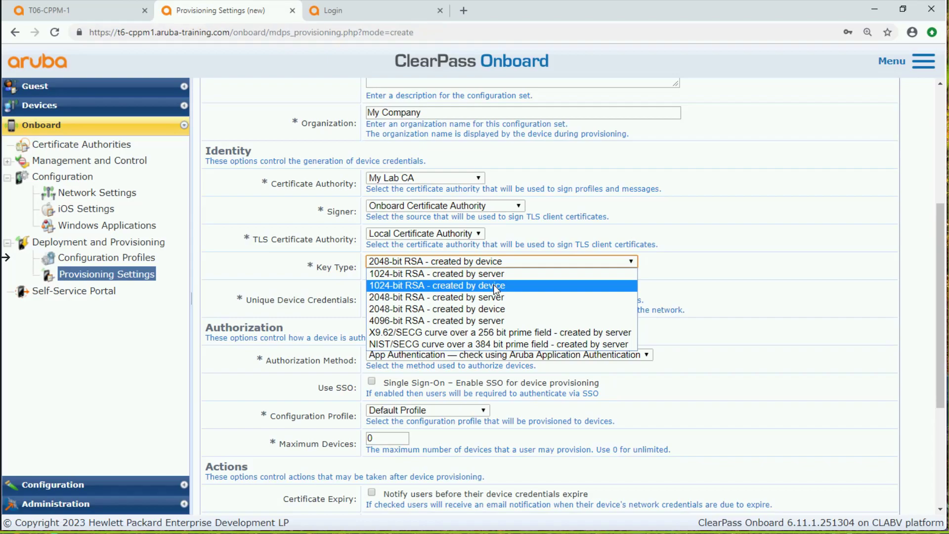
left_click(495, 287)
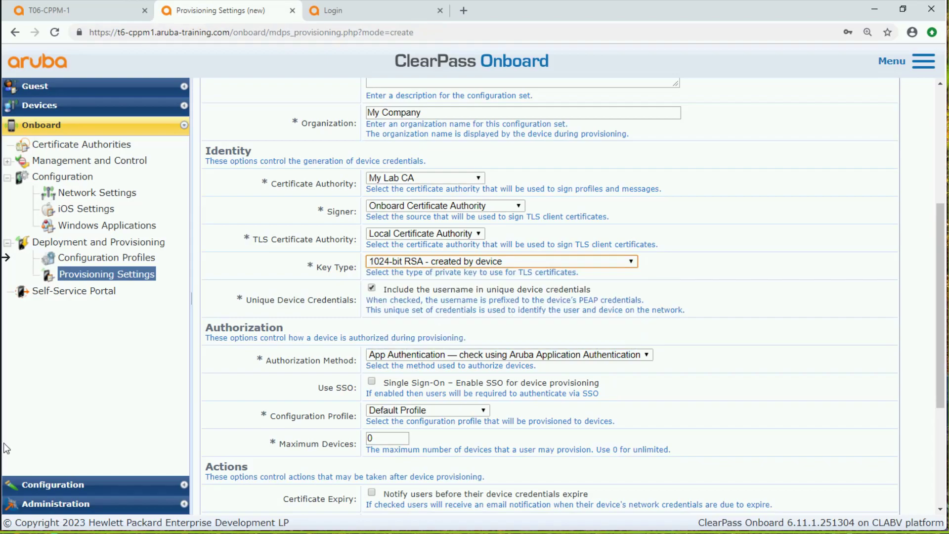
Set the configuration profile of the new provisioning settings to Employee Secure Wireless
scroll(615, 233, "up", 5)
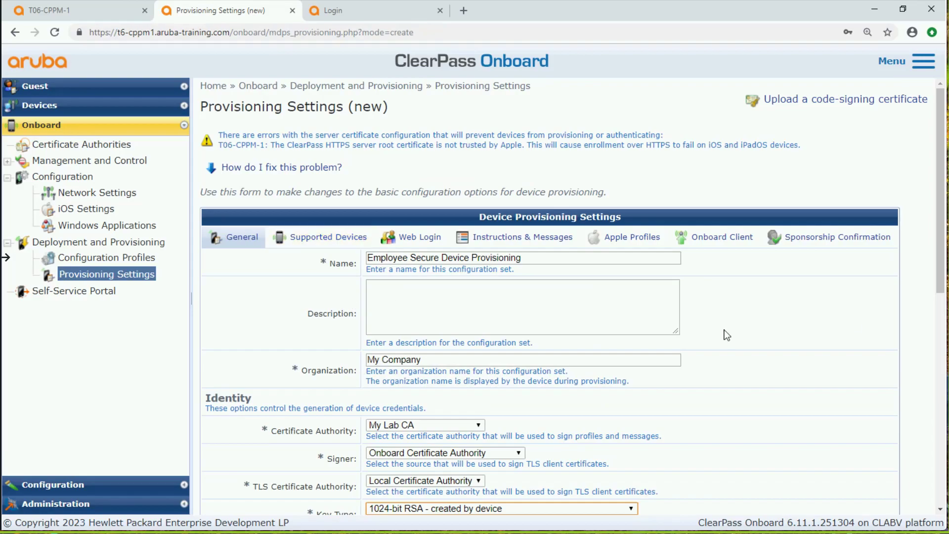
scroll(660, 255, "down", 9)
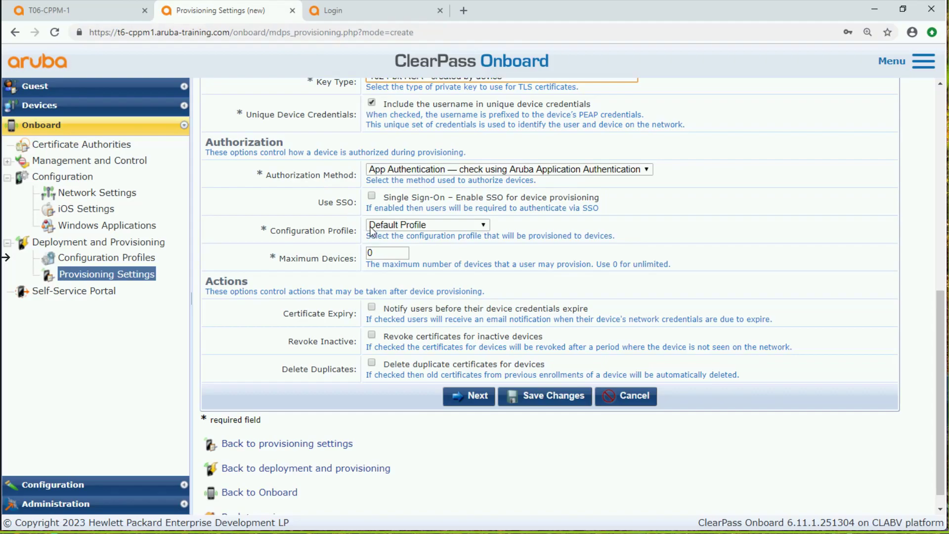
left_click(412, 224)
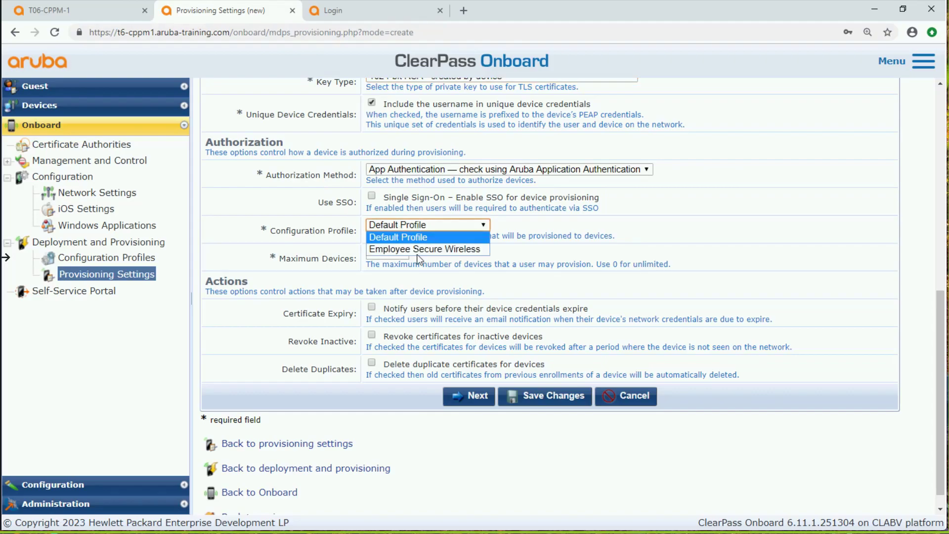
left_click(431, 249)
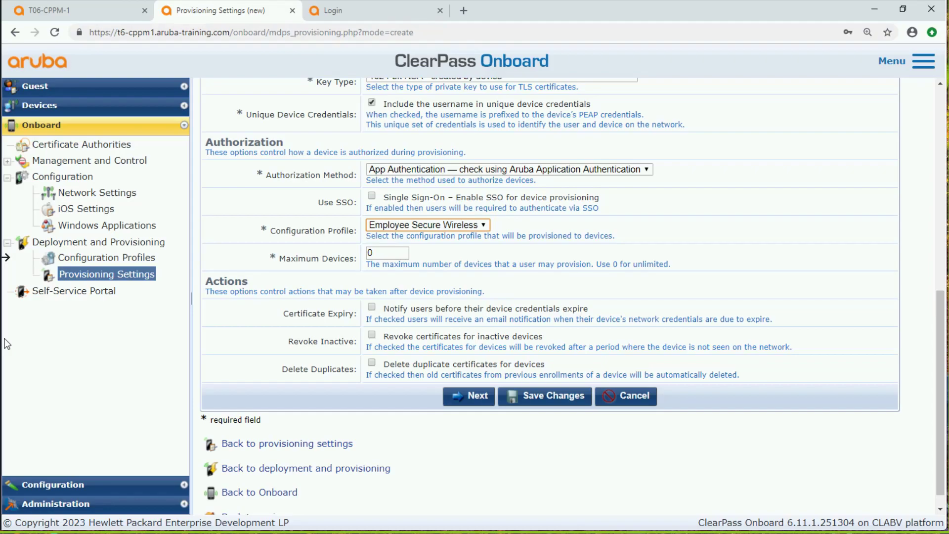
Examine the web login page name in the new provisioning settings
scroll(408, 280, "up", 7)
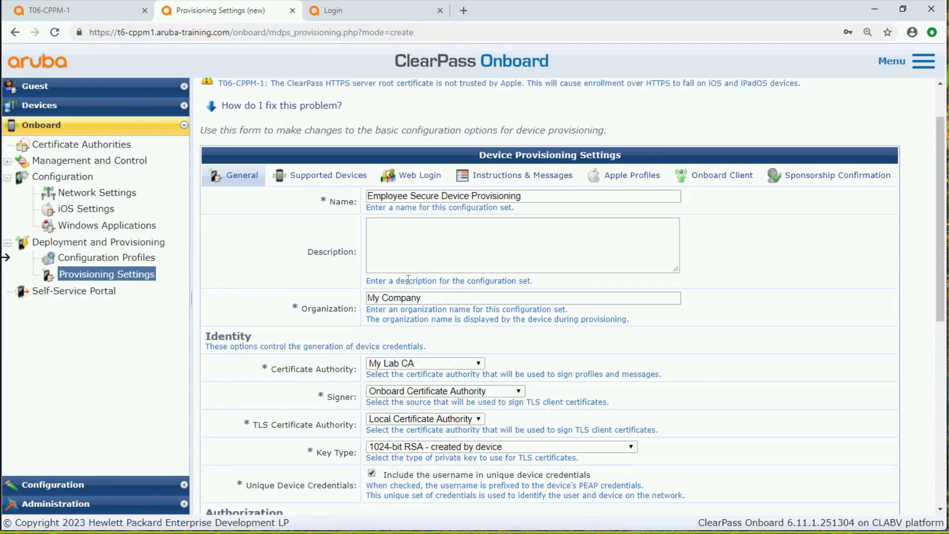
scroll(408, 280, "up", 1)
left_click(432, 237)
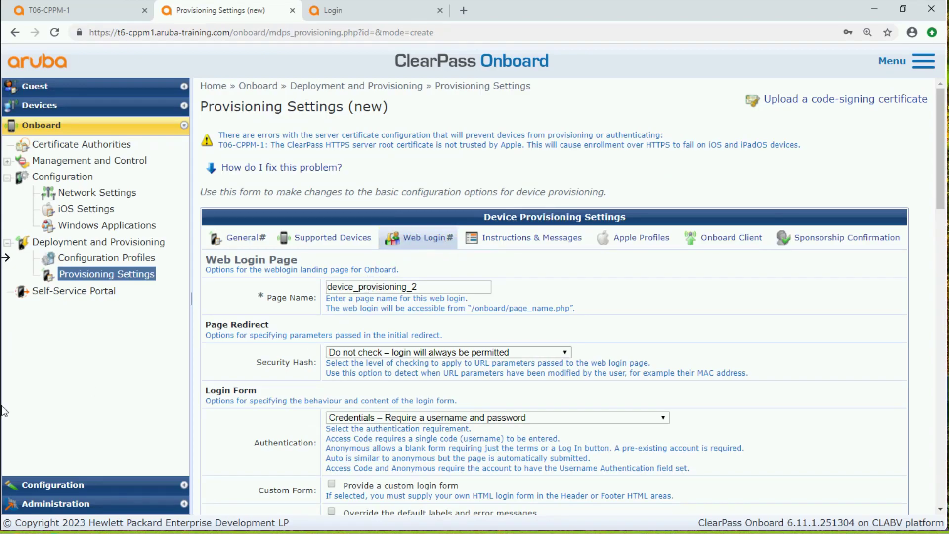
left_click_drag(428, 286, 320, 282)
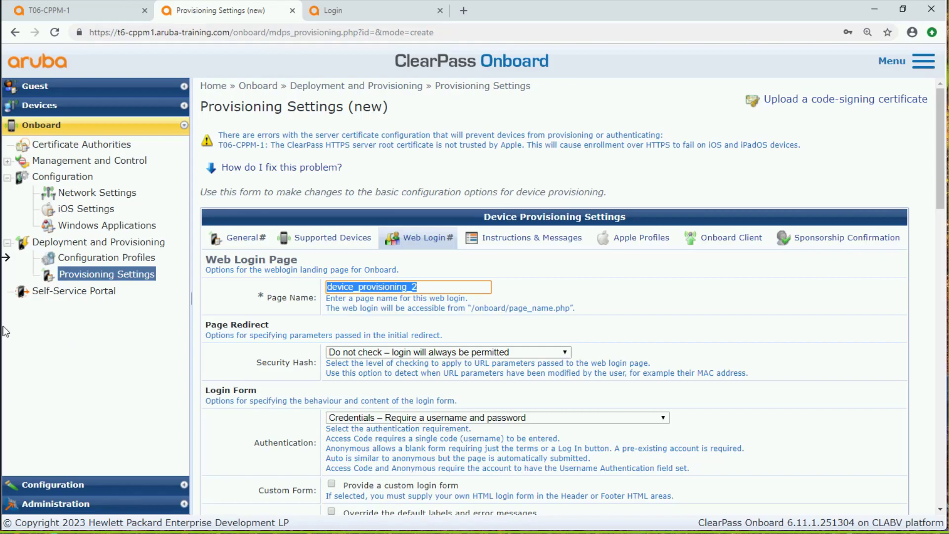
For the Onboard client, disable web server certificate validation, set the provisioning address to 10.1.69.11 (Management Port), and save the provisioning settings
left_click(736, 244)
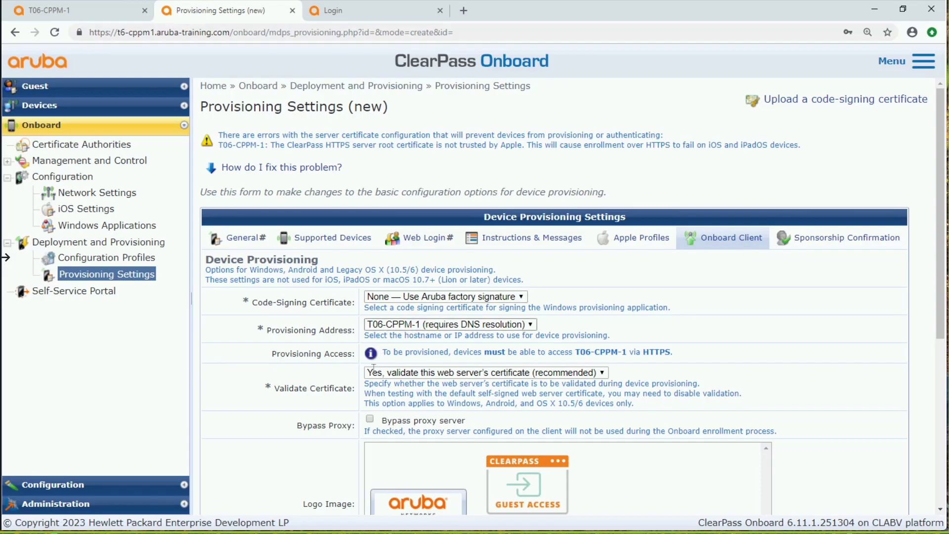
left_click(424, 373)
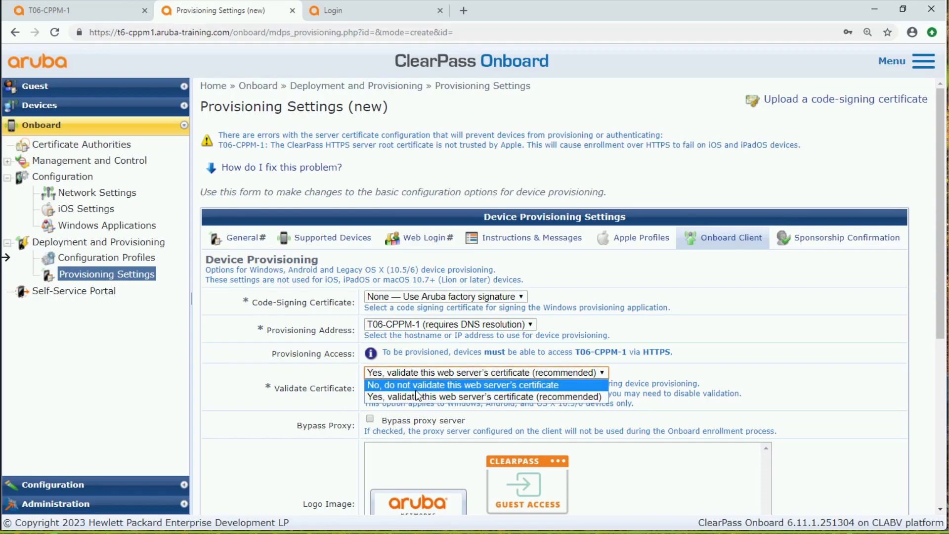
left_click(417, 388)
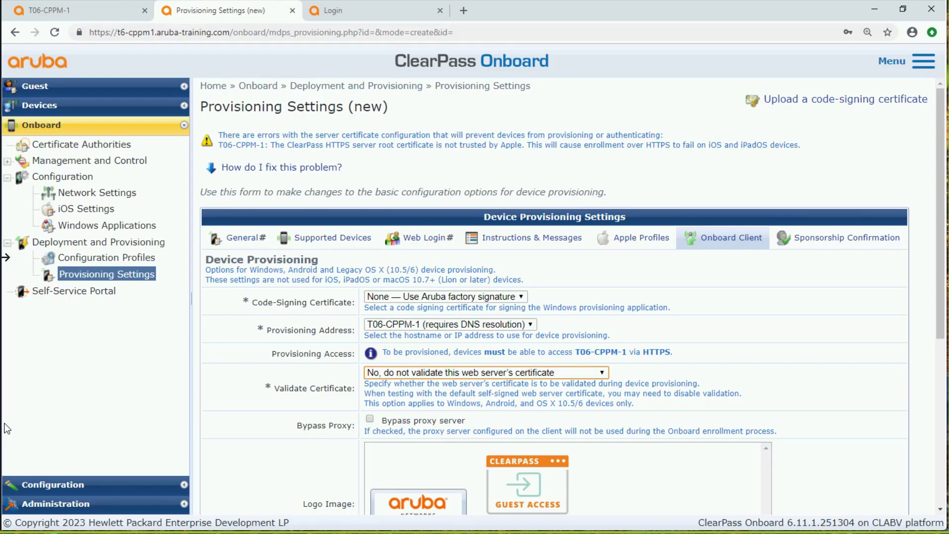
left_click(437, 324)
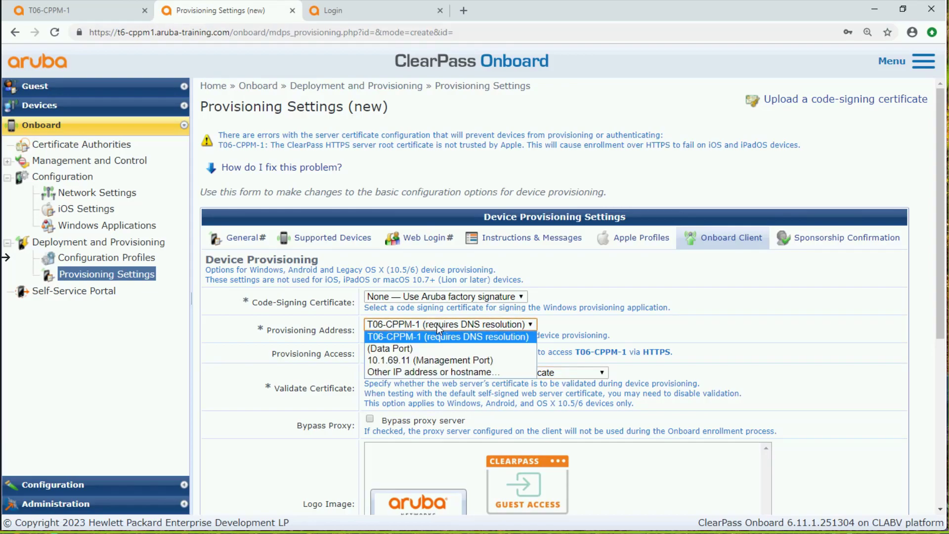
left_click(467, 361)
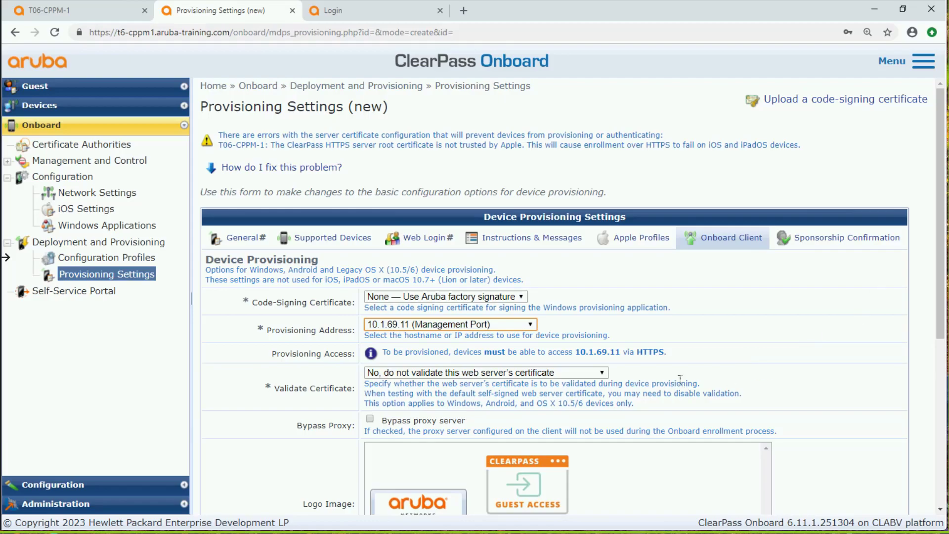
scroll(680, 378, "down", 5)
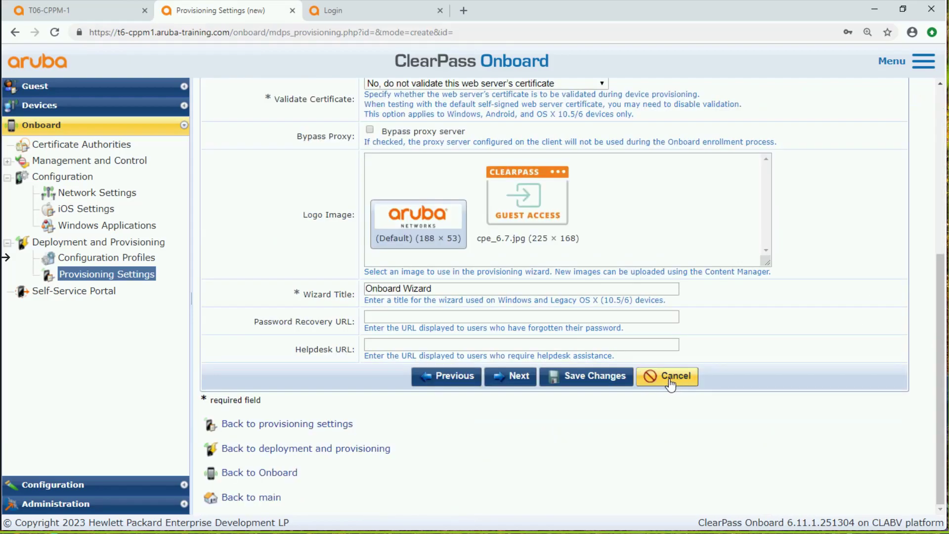
left_click(574, 376)
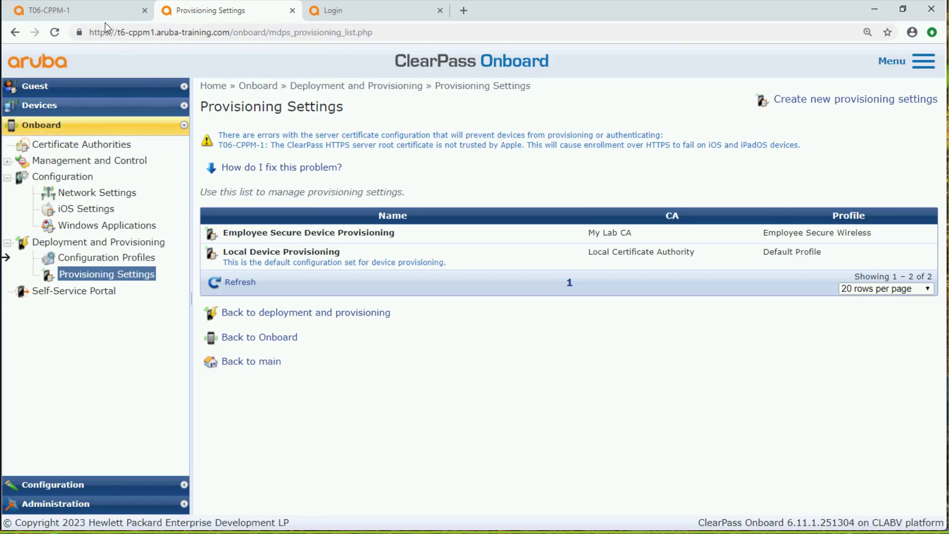
Switch to ClearPass Policy Manager and start the Onboard service template with the name prefix "Employee Wireless"
left_click(78, 19)
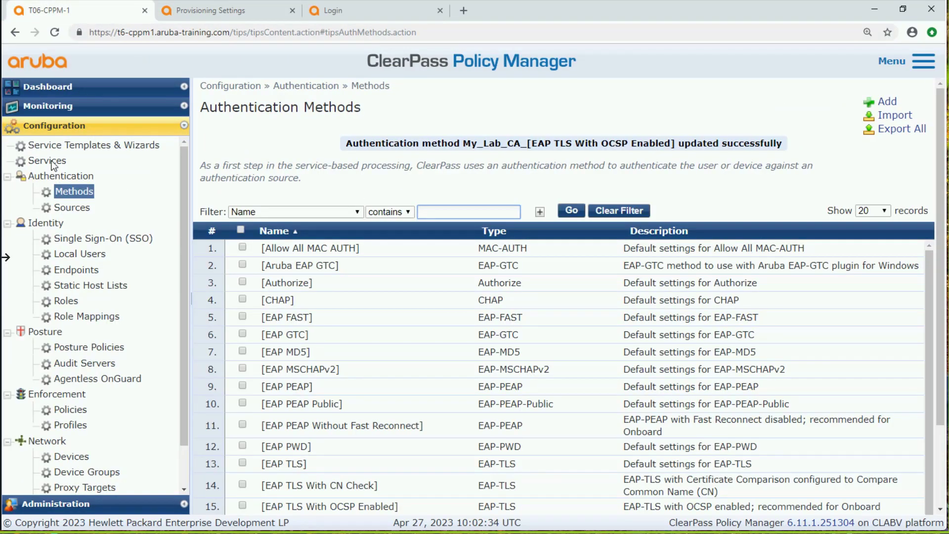
left_click(87, 145)
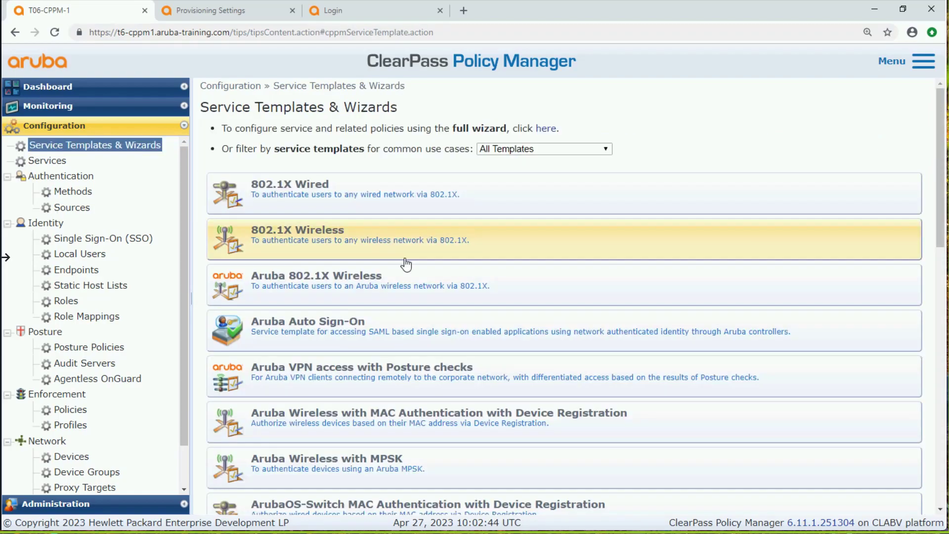
scroll(406, 264, "down", 6)
scroll(406, 264, "down", 8)
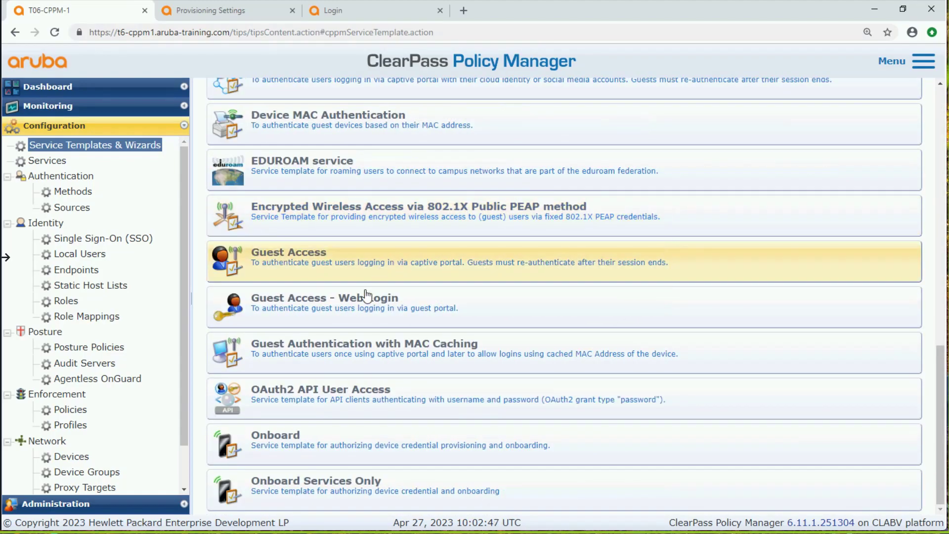
left_click(322, 449)
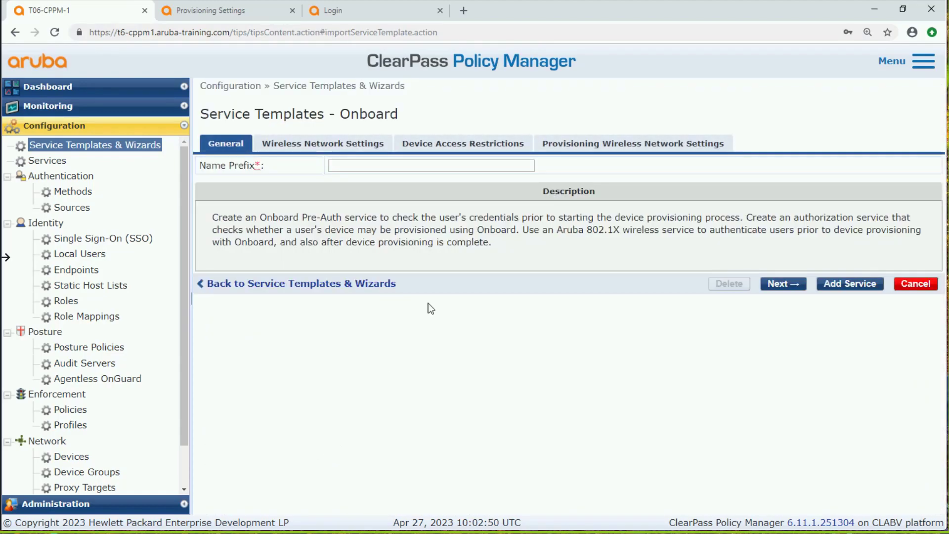
left_click(457, 162)
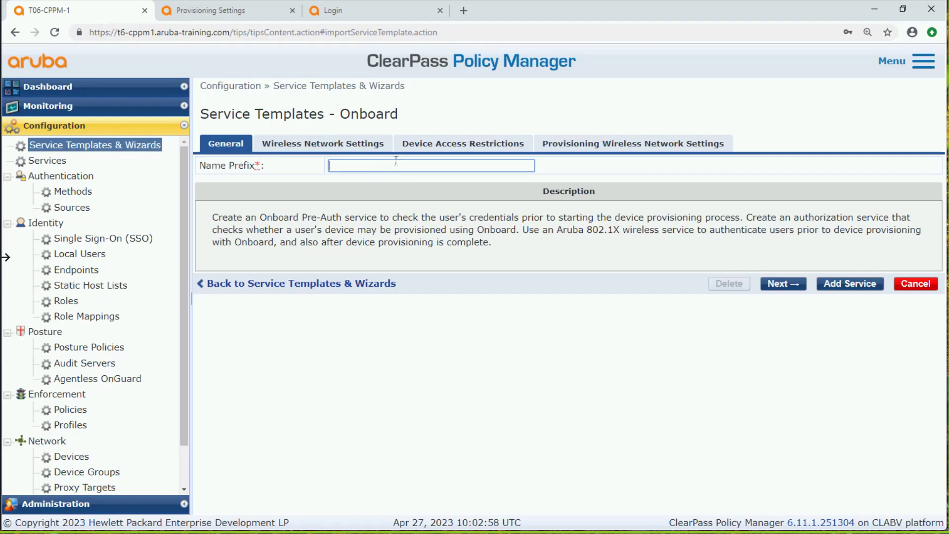
type("Employee Wireless")
left_click(788, 284)
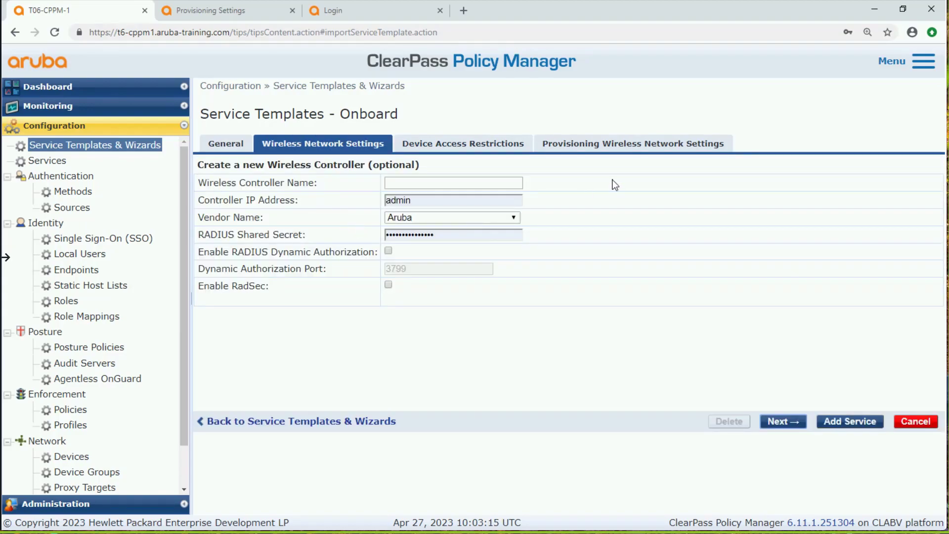
Set the wireless SSID for Onboard provisioning to "secure65-6" and add the services from the template
left_click(603, 149)
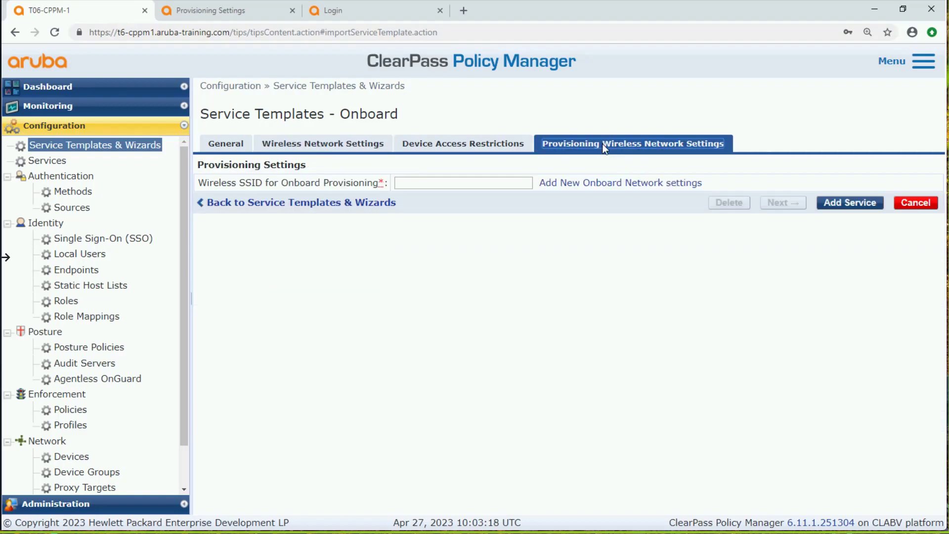
left_click(423, 184)
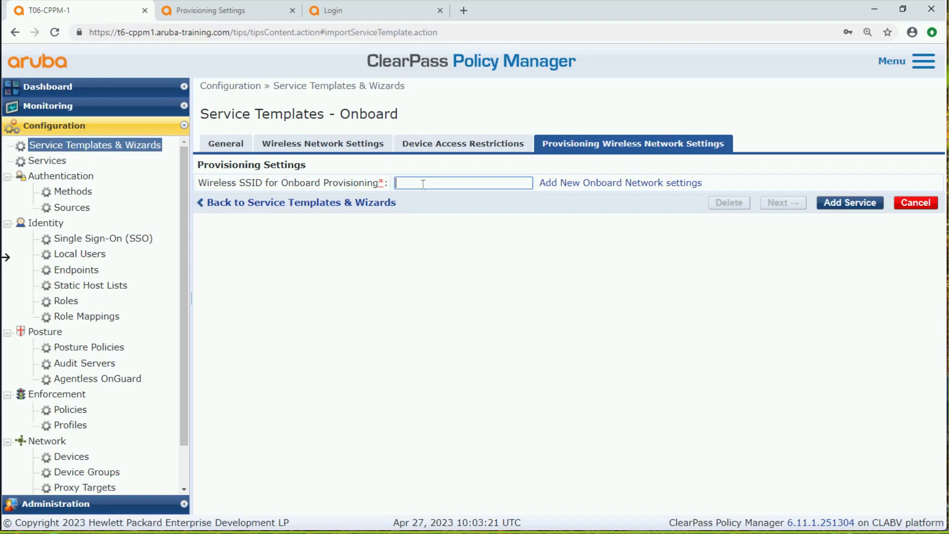
type("secure65-6")
left_click(859, 203)
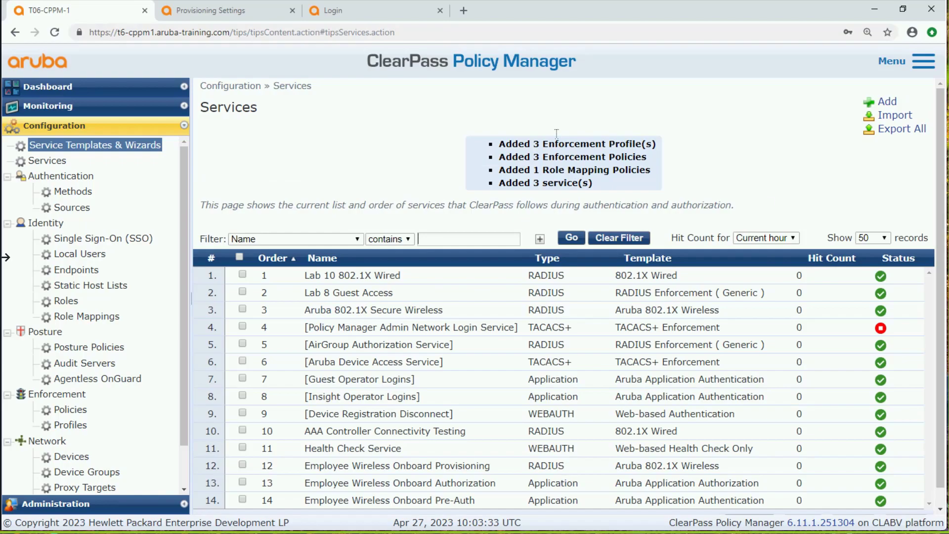
Review the items added by the template and the summary of the Employee Wireless Onboard Authorization service
left_click_drag(602, 184, 494, 144)
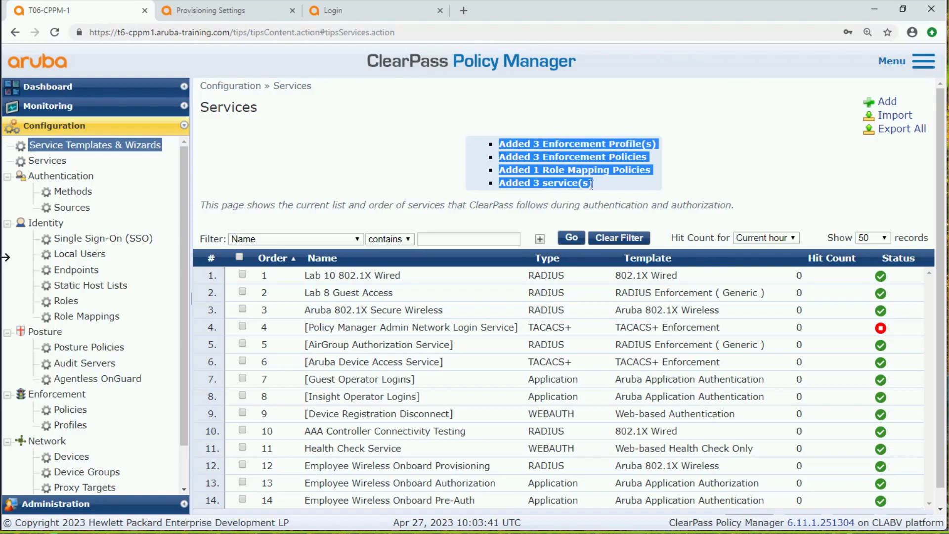
left_click(48, 160)
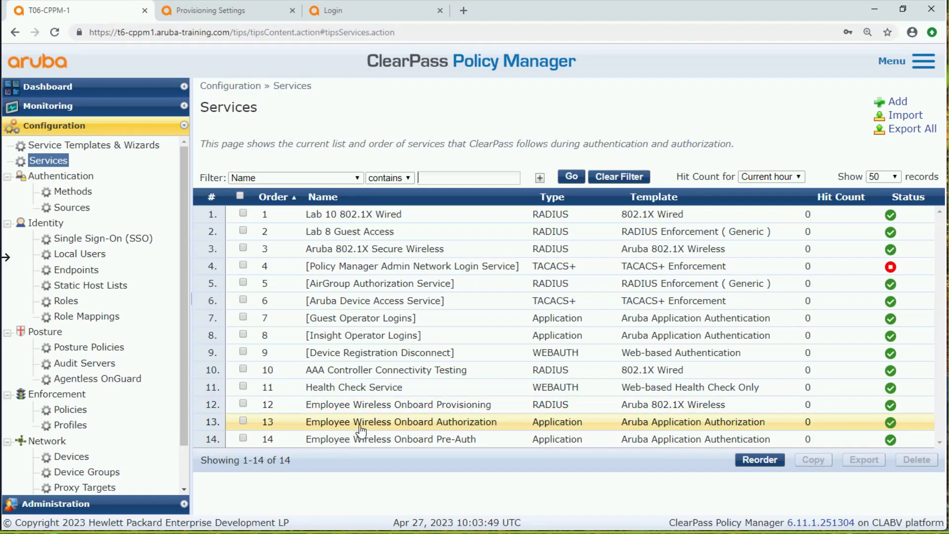
left_click_drag(306, 422, 498, 430)
left_click(497, 430)
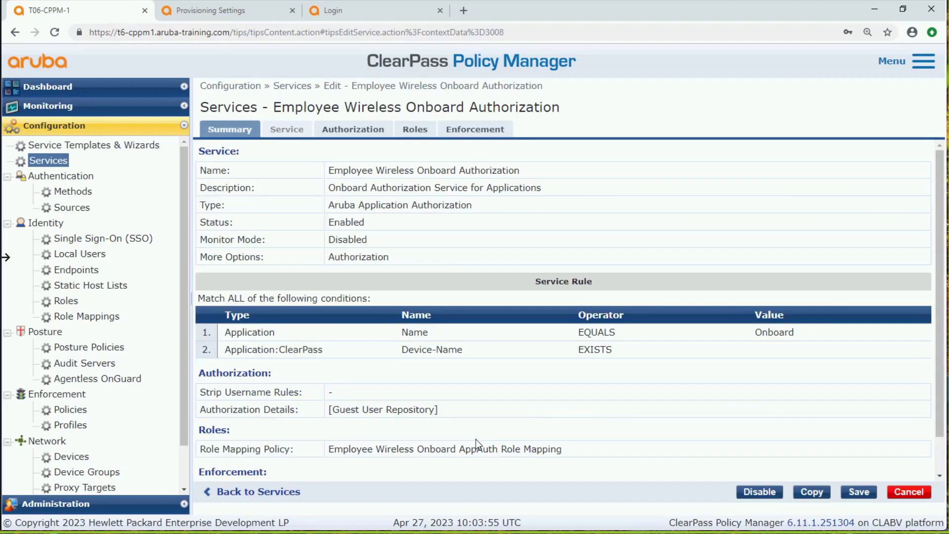
left_click(920, 491)
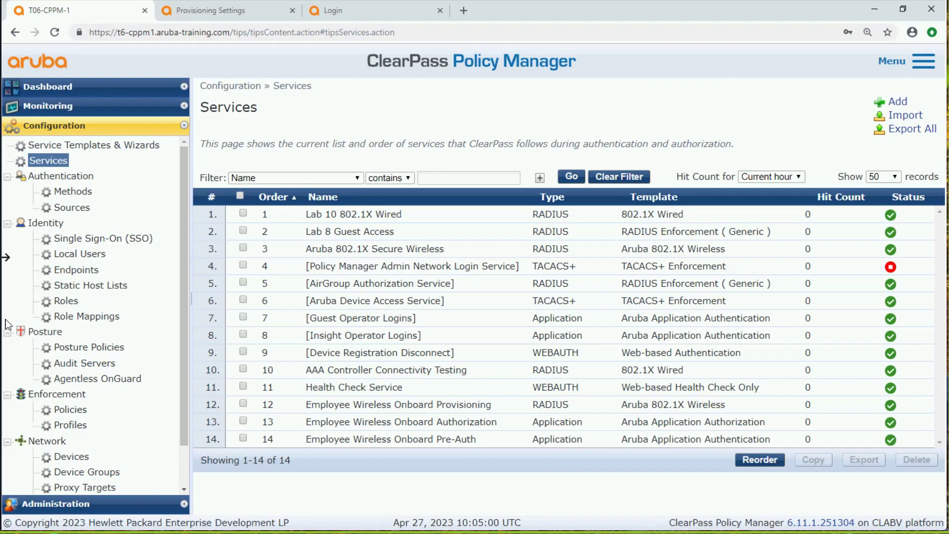
In the Employee Wireless Onboard Authorization service, replace the Guest User Repository authorization source with [Local User Repository] and save the service
left_click(457, 426)
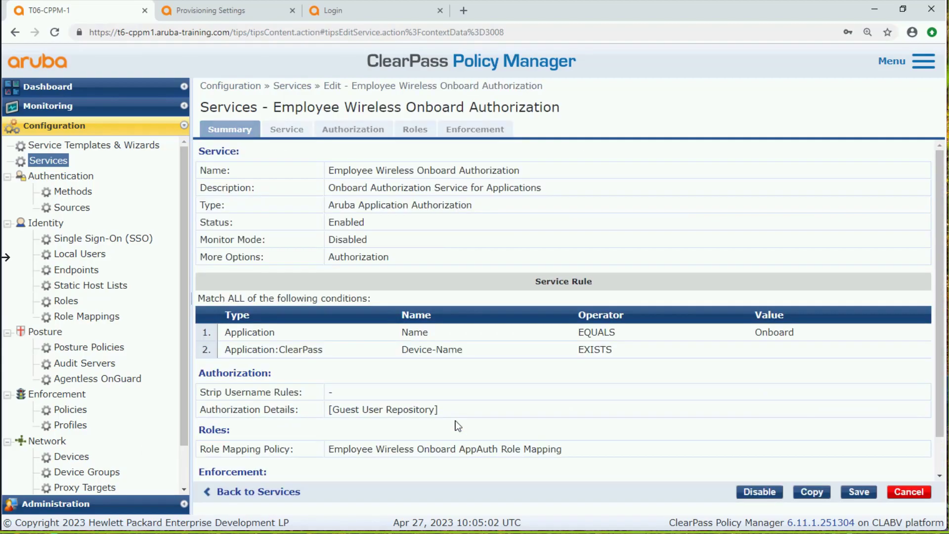
left_click(366, 133)
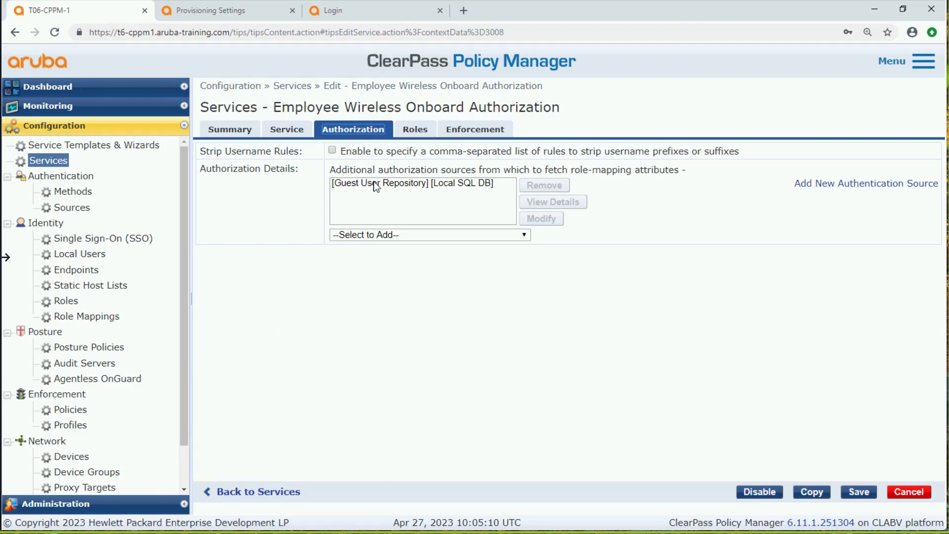
left_click(374, 182)
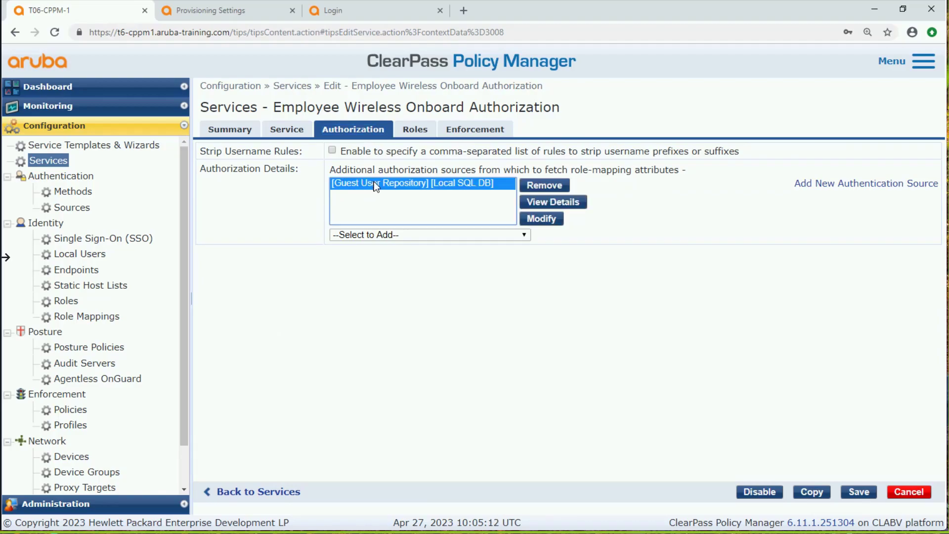
left_click(544, 185)
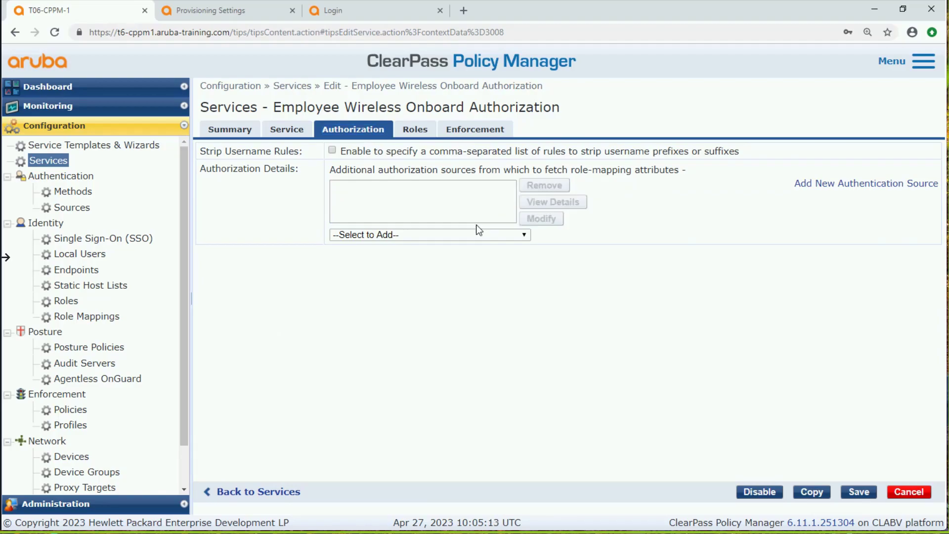
left_click(439, 235)
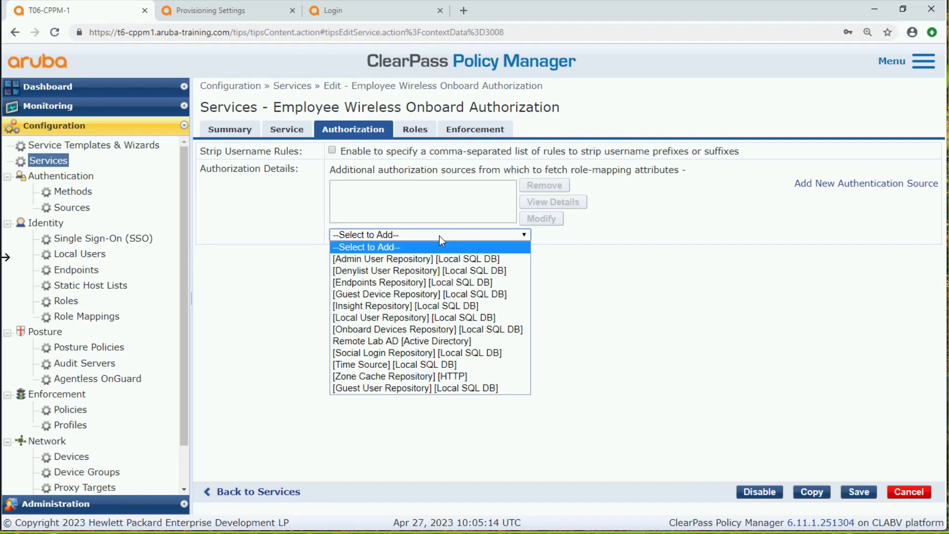
left_click(422, 318)
left_click(859, 492)
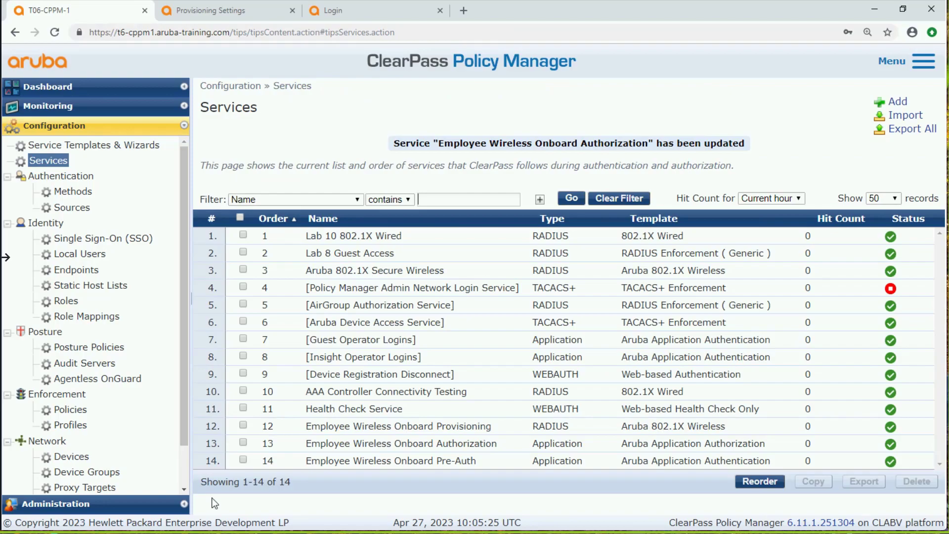
Review the role mapping rules of the Employee Wireless Onboard Authorization service and return to the services list
left_click(395, 444)
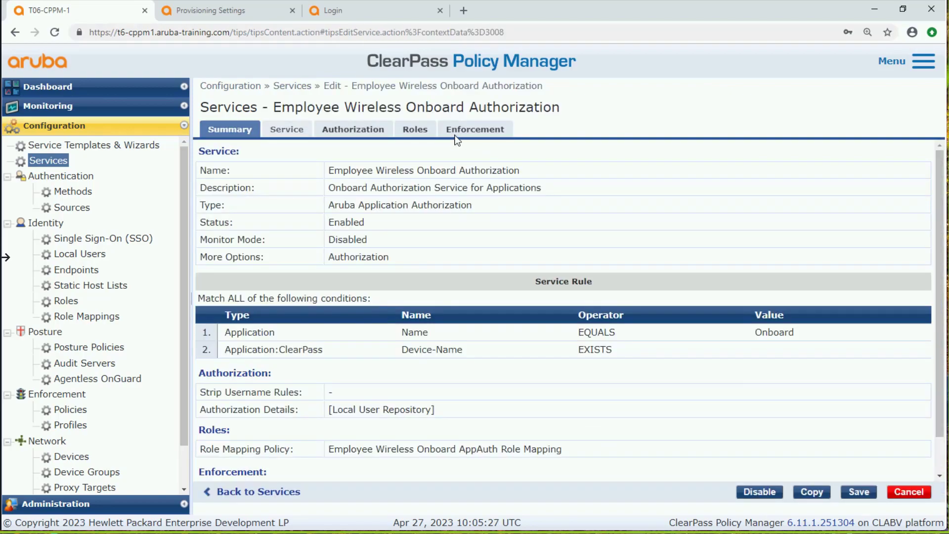
left_click(416, 131)
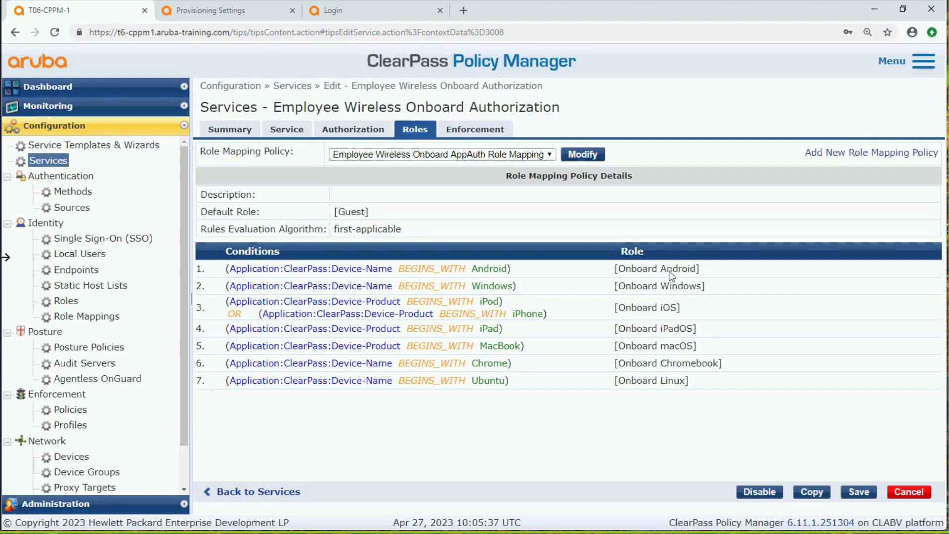
left_click_drag(701, 270, 653, 269)
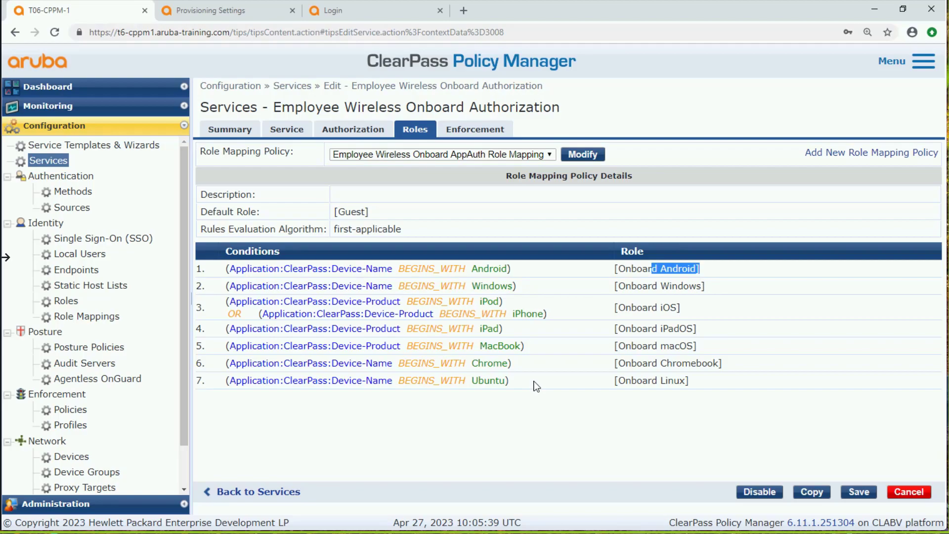
left_click(558, 451)
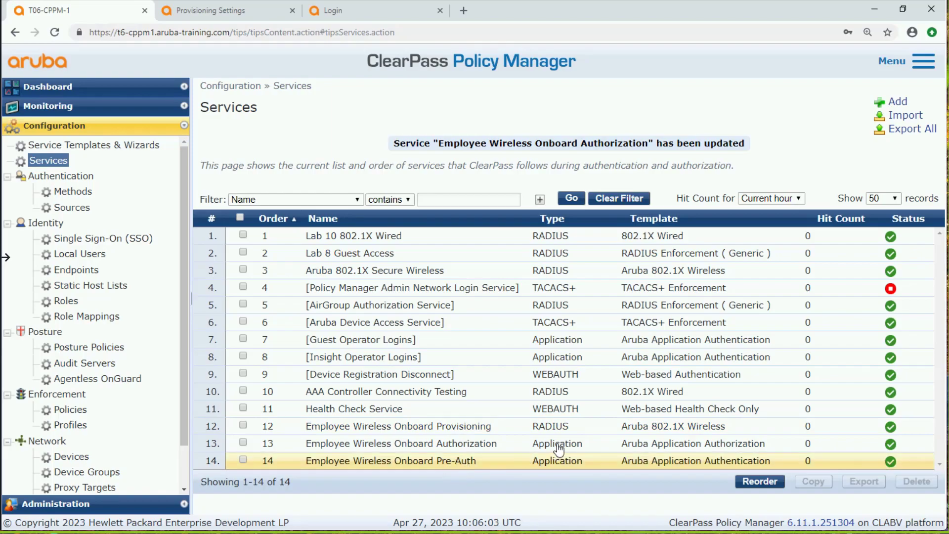
In the Employee Wireless Onboard Pre-Auth service, replace the Guest User Repository authentication source with [Local User Repository] and save the service
left_click(468, 462)
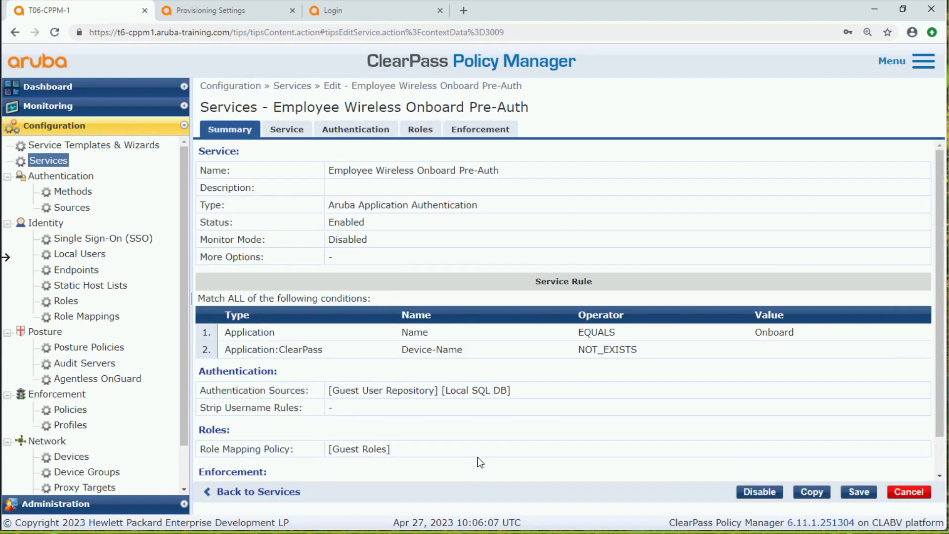
left_click(353, 129)
left_click(365, 158)
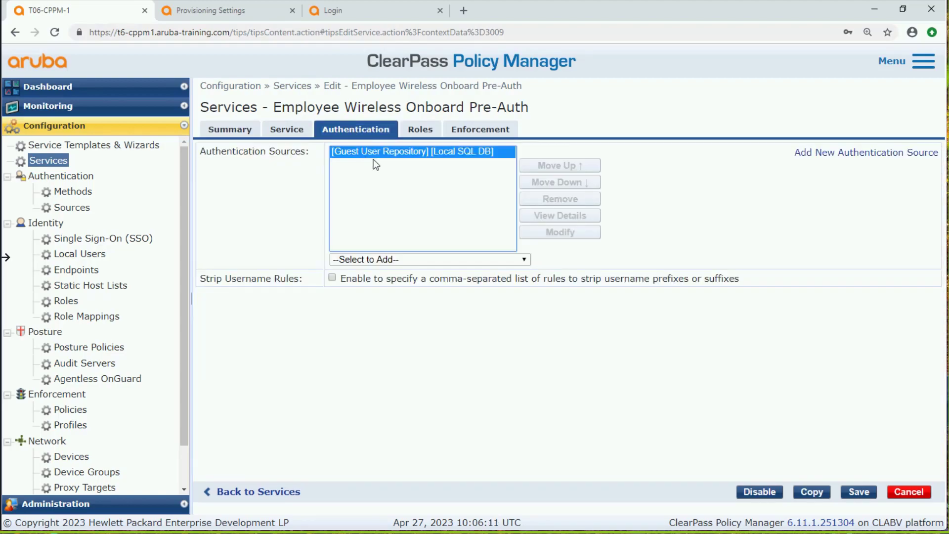
left_click(584, 200)
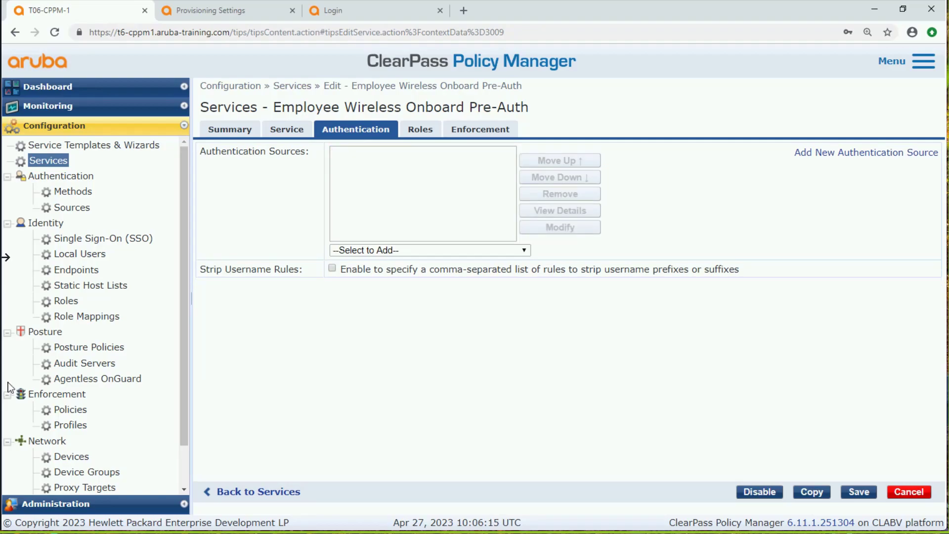
left_click(428, 252)
left_click(418, 333)
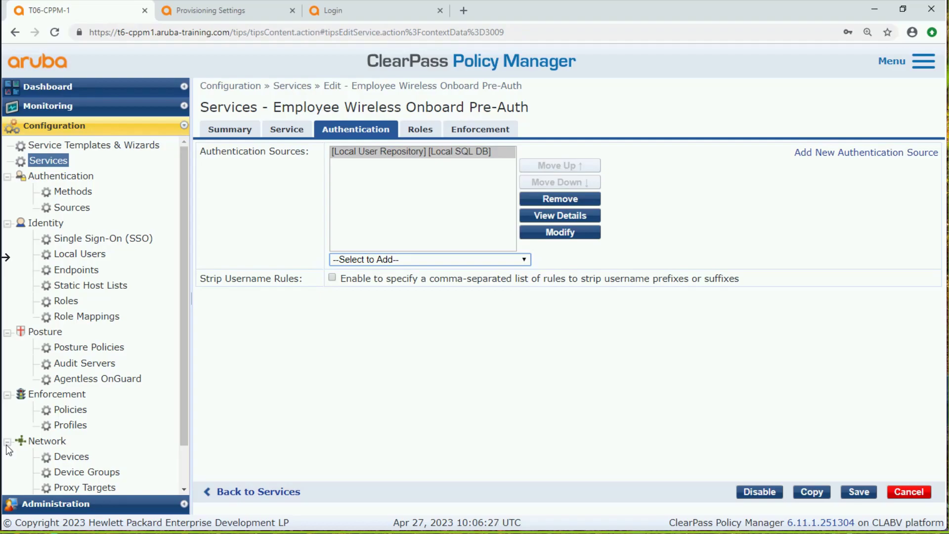
left_click(860, 492)
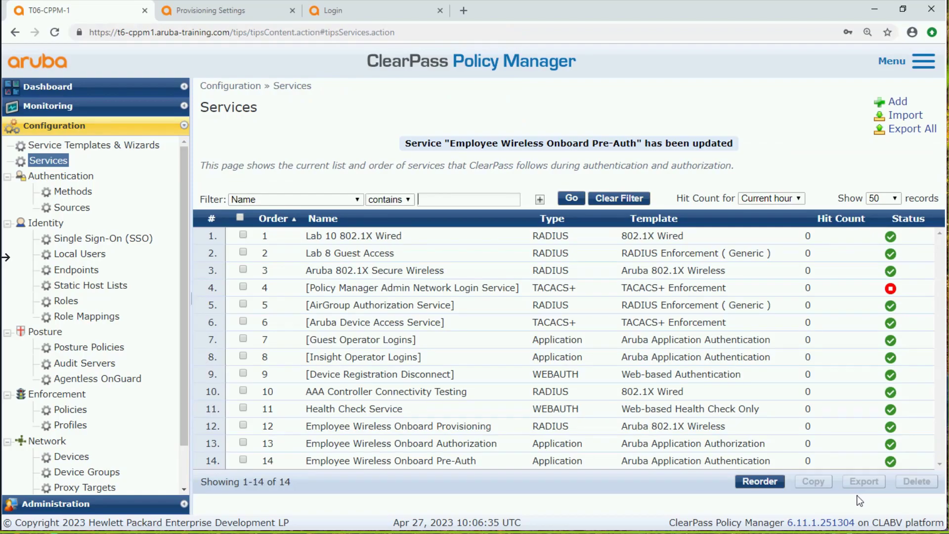
In the Employee Wireless Onboard Provisioning service, replace the [EAP PEAP Without Fast Reconnect] authentication method with My_Lab_CA_[EAP TLS With OCSP Enabled]
left_click(454, 426)
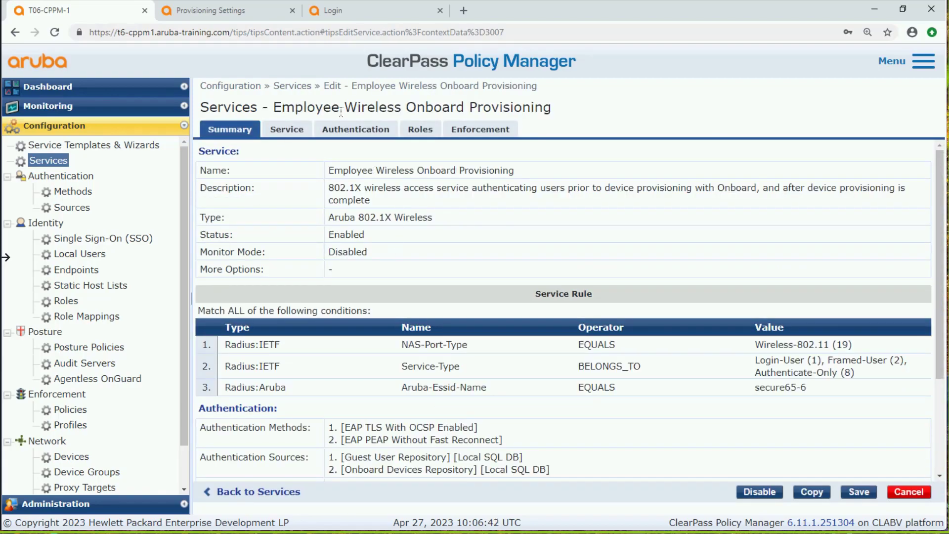
left_click(352, 131)
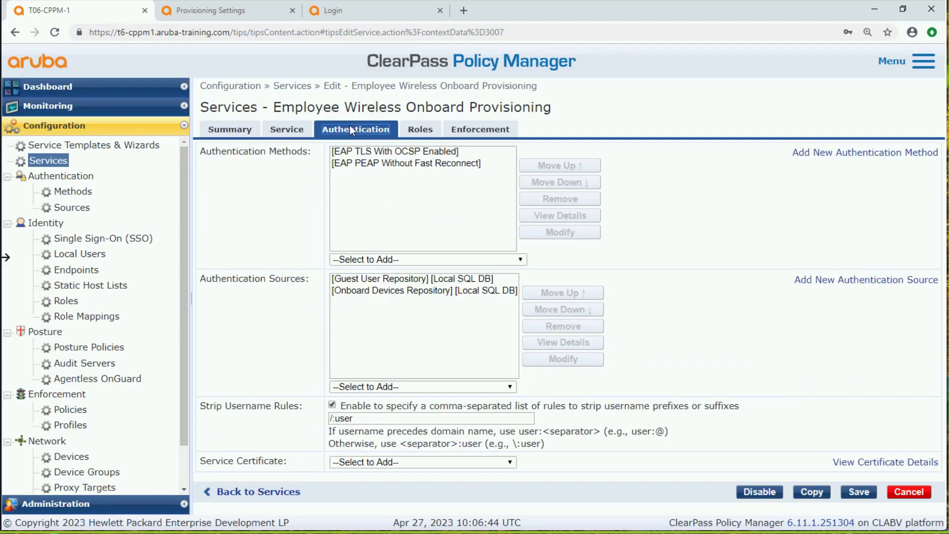
left_click(350, 164)
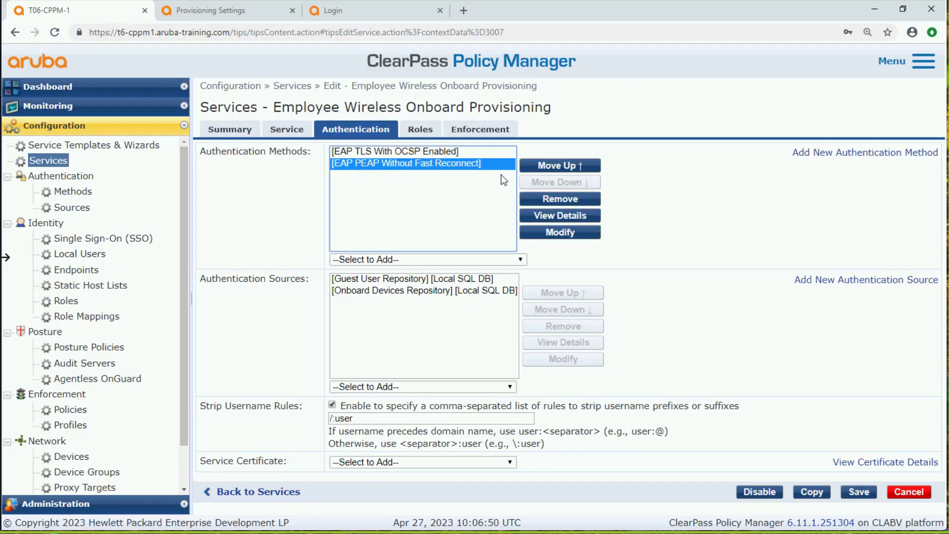
left_click(490, 259)
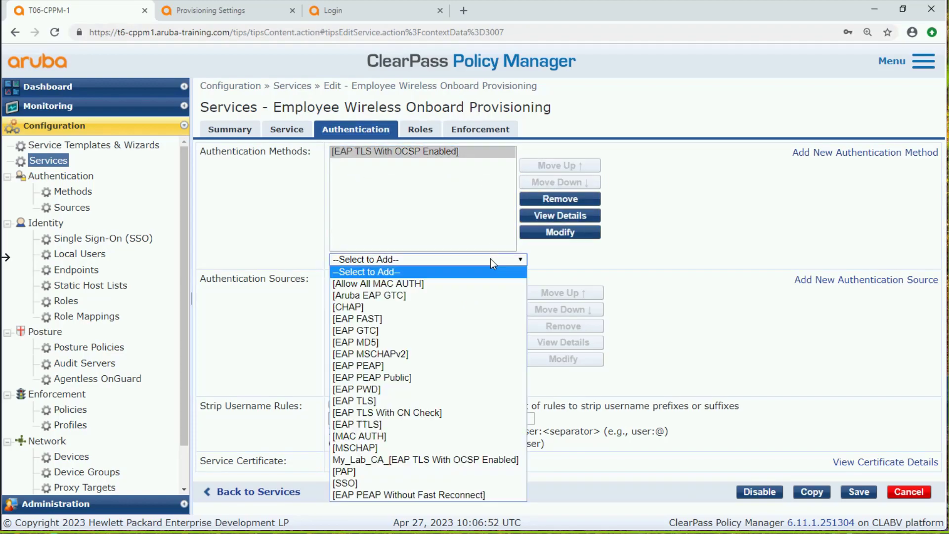
left_click(441, 462)
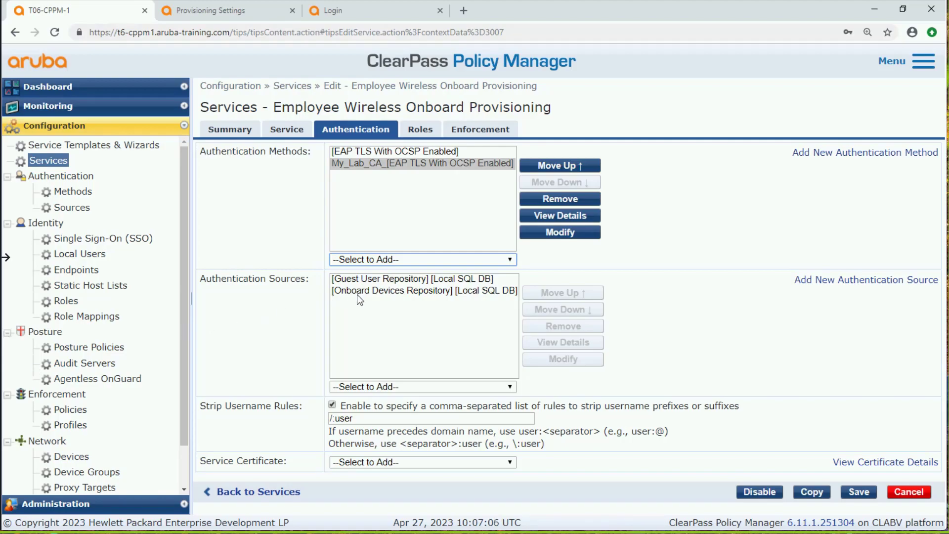
Replace the Guest User Repository authentication source of the Provisioning service with [Local User Repository]
left_click(363, 280)
left_click(559, 331)
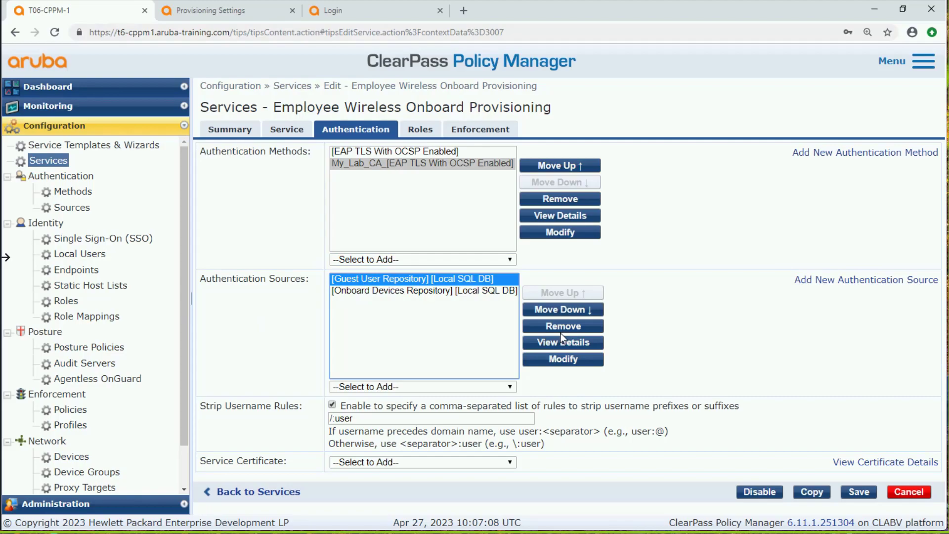
left_click(469, 390)
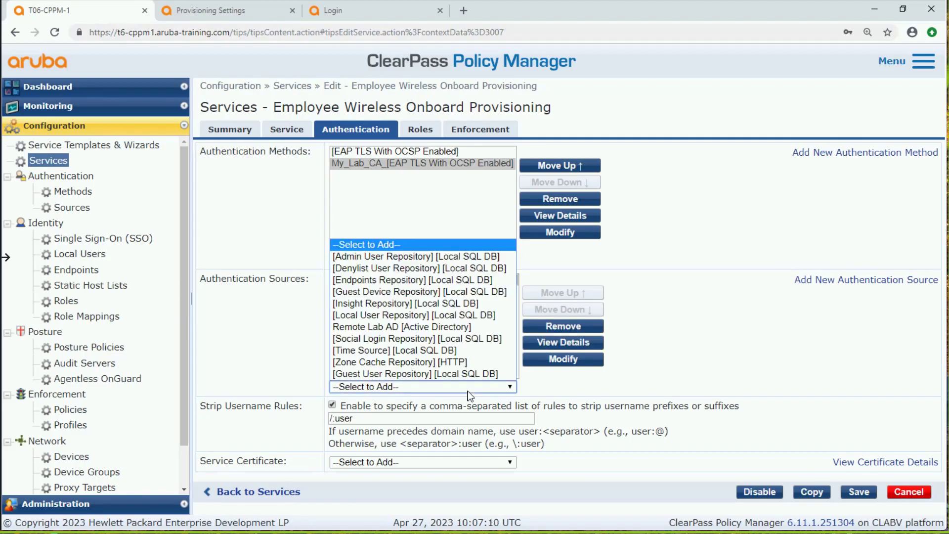
left_click(399, 315)
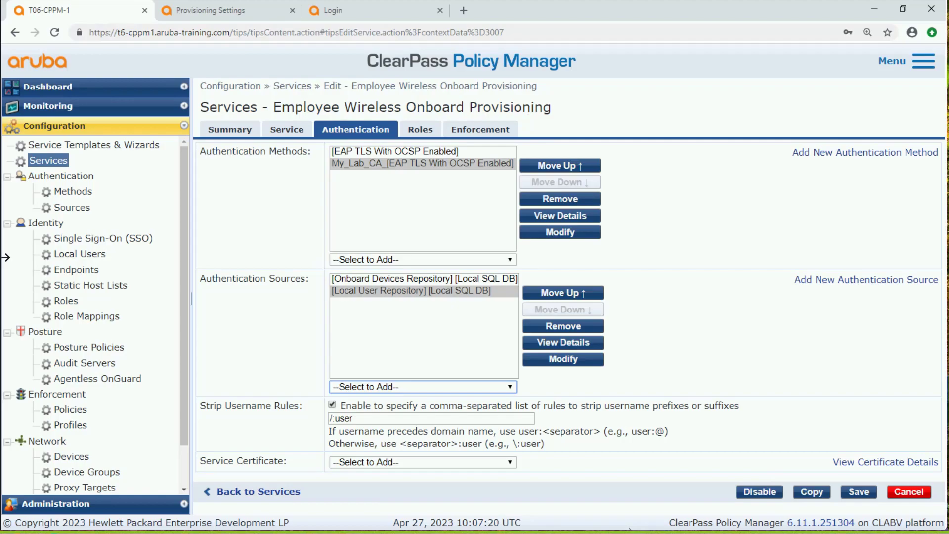
Review the pre- and post-provisioning rules in the Provisioning service's enforcement policy and try to save the service
left_click(490, 140)
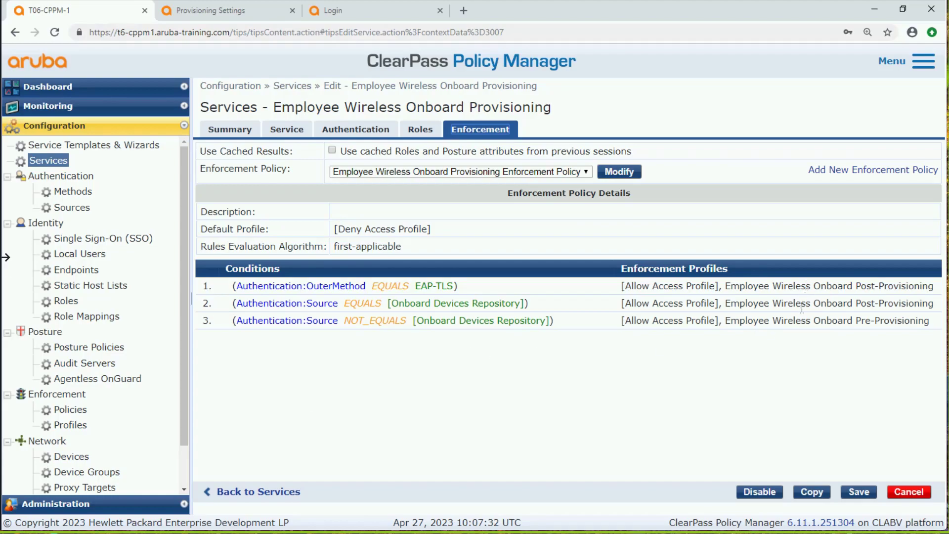
left_click_drag(861, 286, 915, 283)
left_click_drag(903, 320, 854, 321)
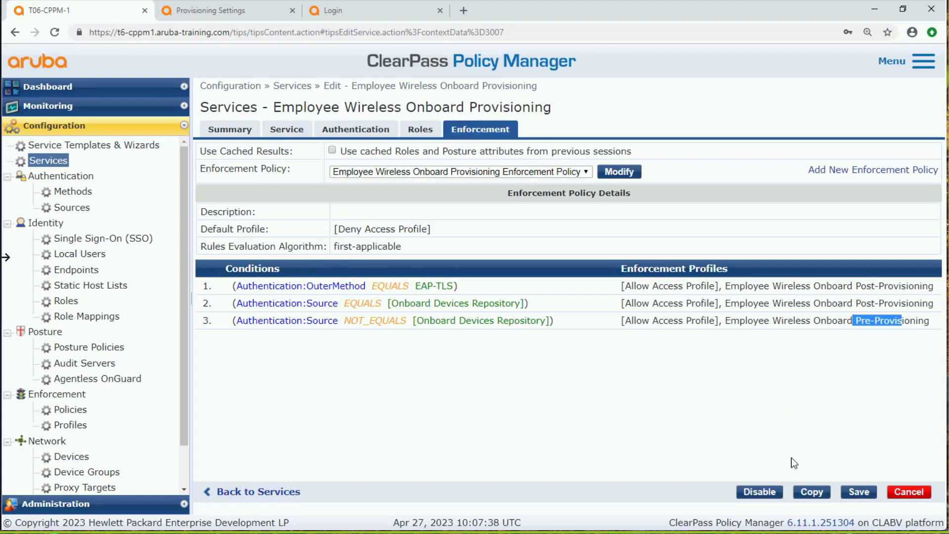
left_click(858, 493)
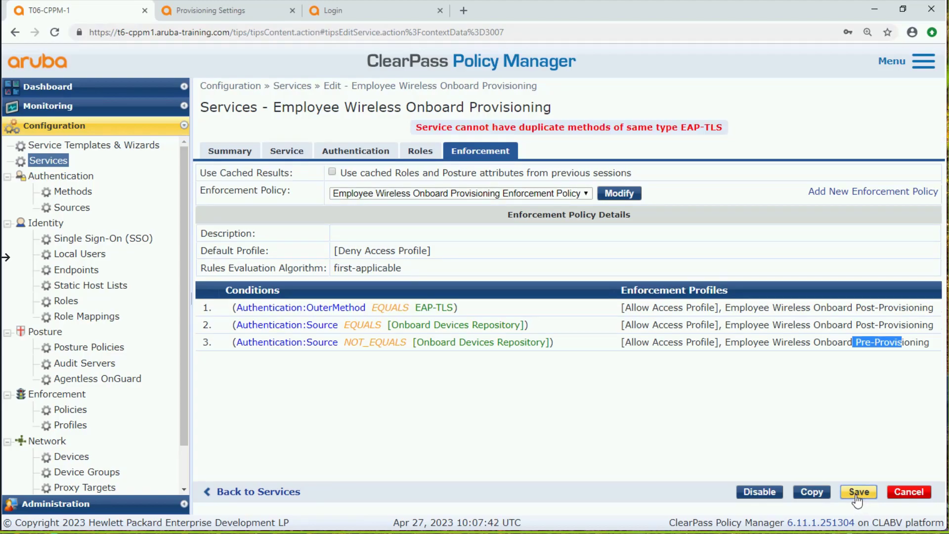
Remove [EAP TLS With OCSP Enabled] from the authentication methods, add [EAP PEAP Without Fast Reconnect], and save the Provisioning service
left_click(352, 153)
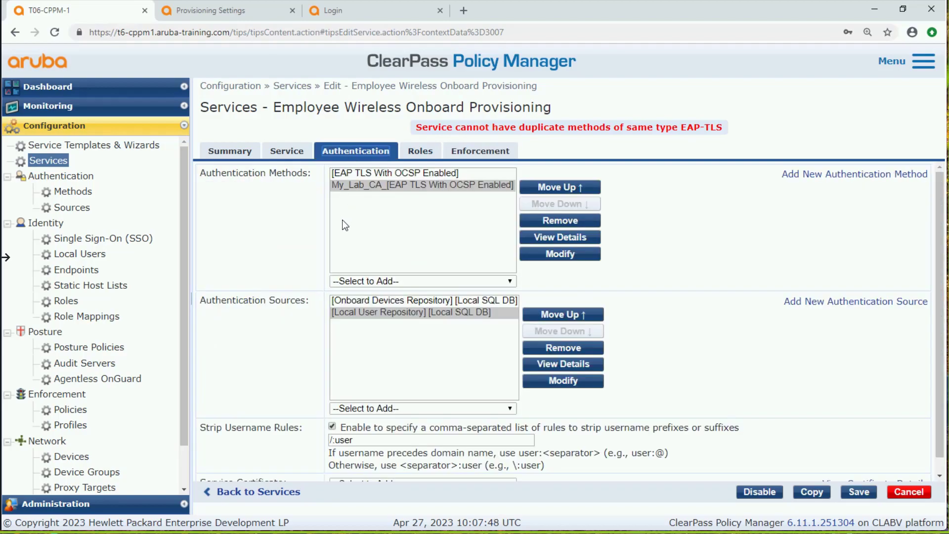
left_click(381, 176)
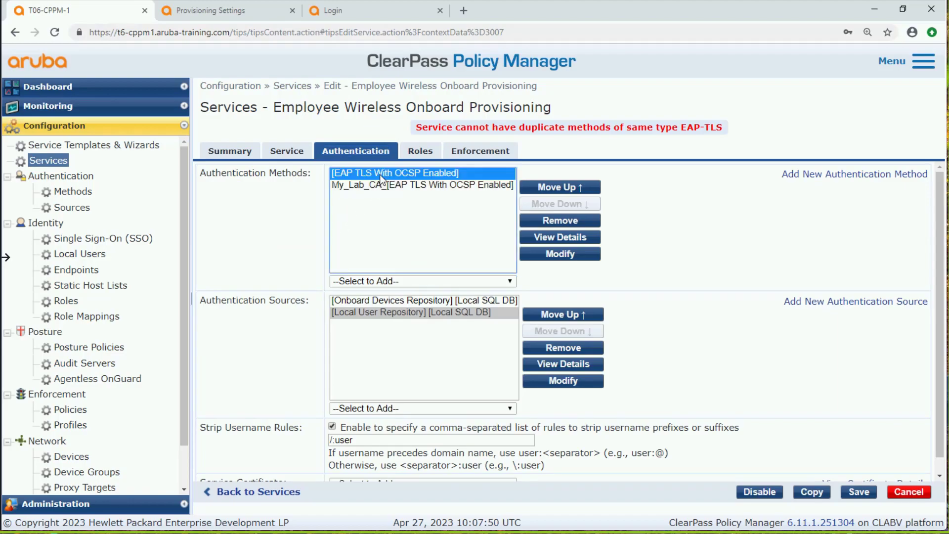
left_click(560, 223)
left_click(386, 281)
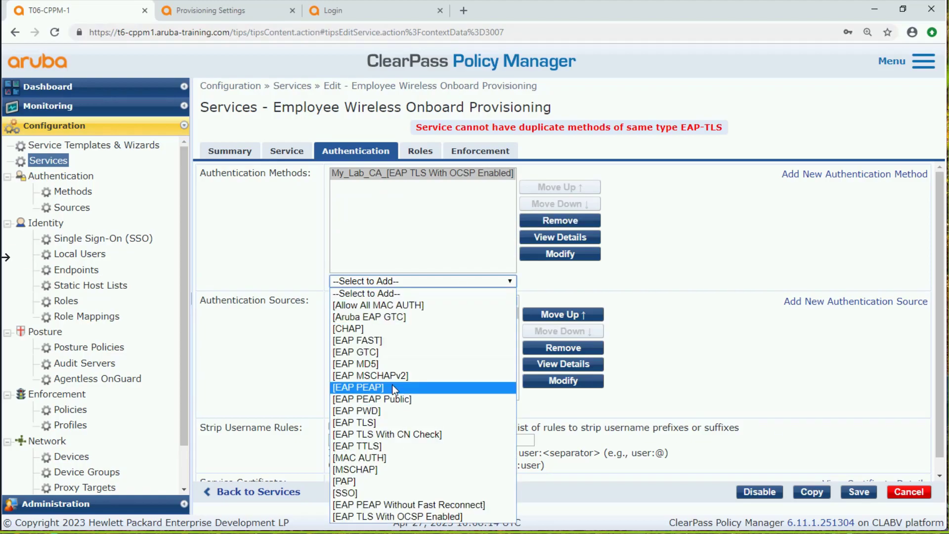
left_click(453, 504)
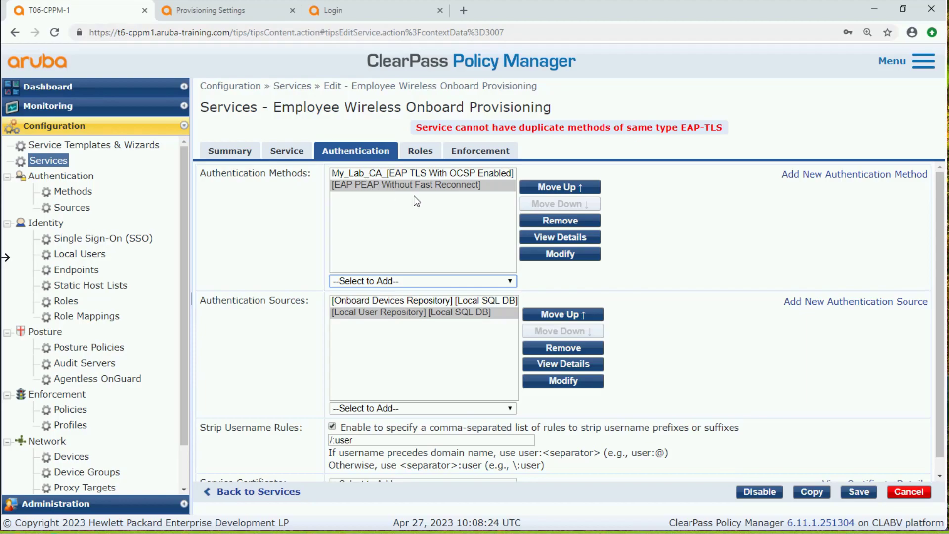
left_click(866, 491)
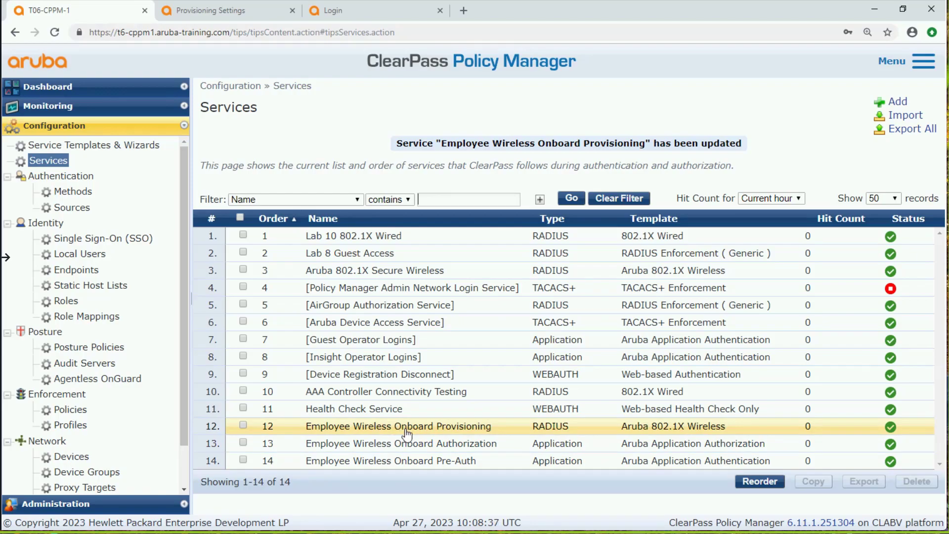
Reorder the services so Employee Wireless Onboard Provisioning, Authorization and Pre-Auth take positions 1, 2 and 3, and save the order
left_click(759, 481)
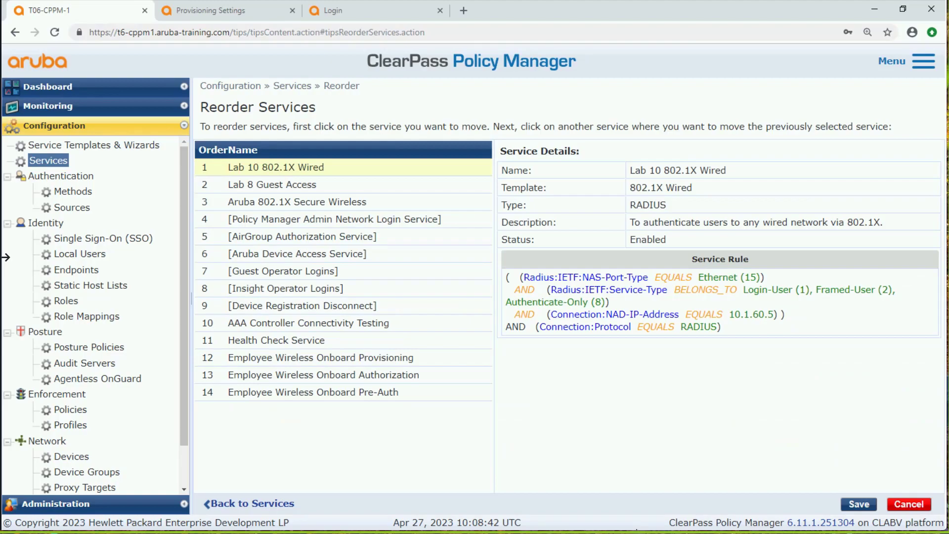
left_click(252, 394)
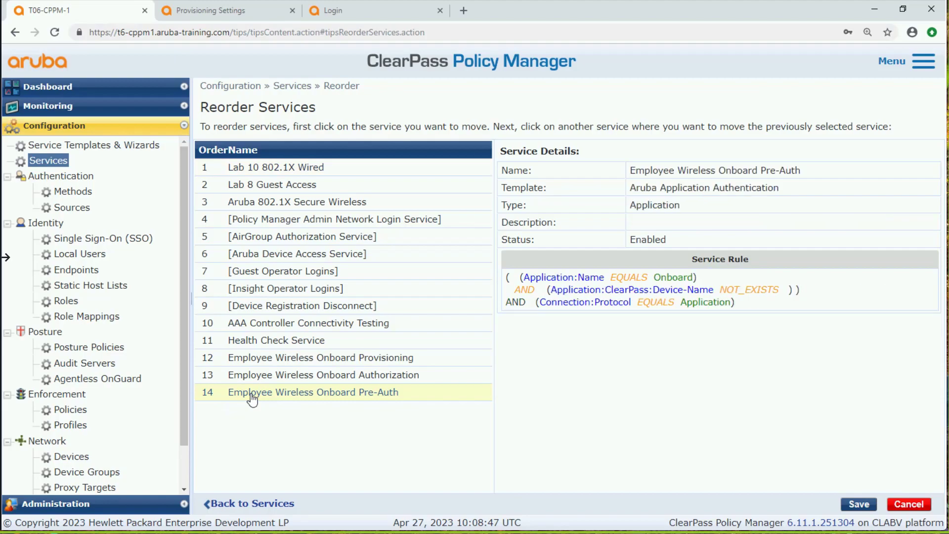
left_click(287, 167)
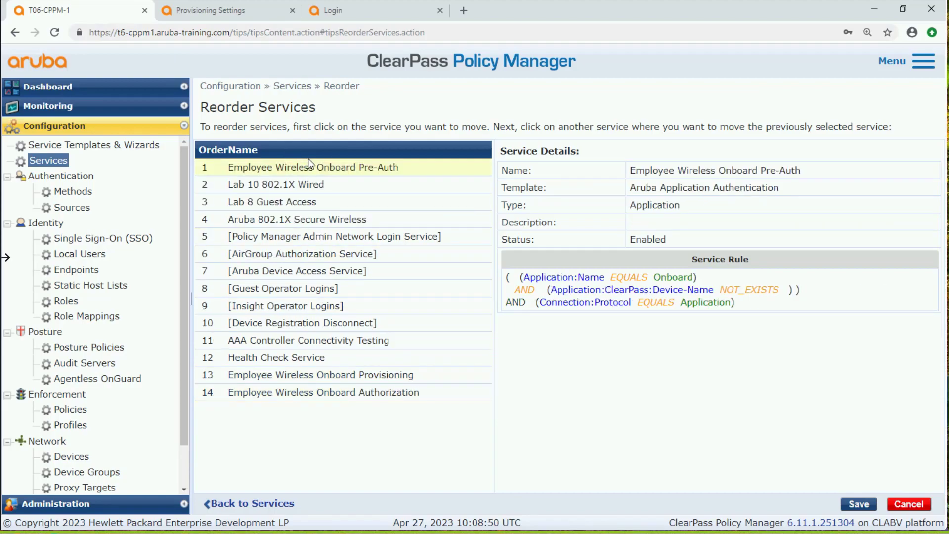
left_click(321, 393)
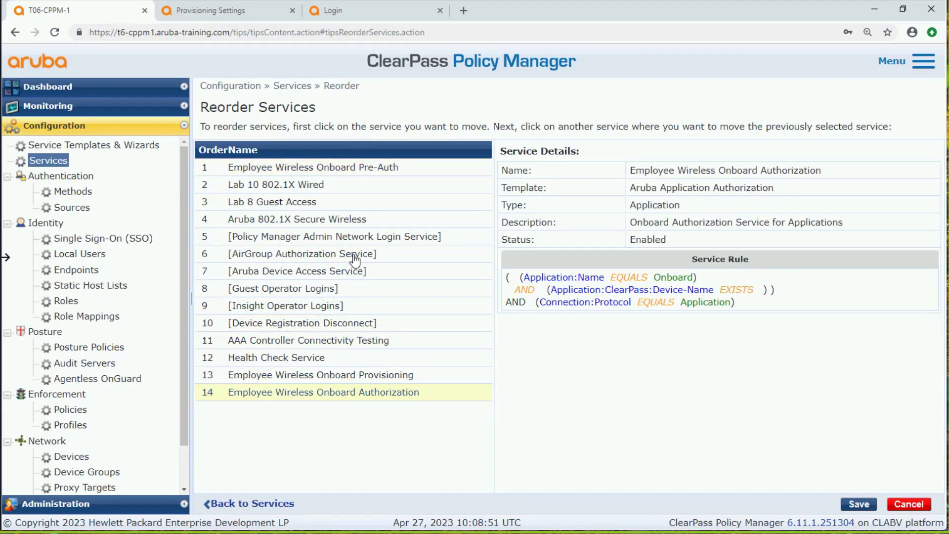
left_click(304, 148)
left_click(289, 393)
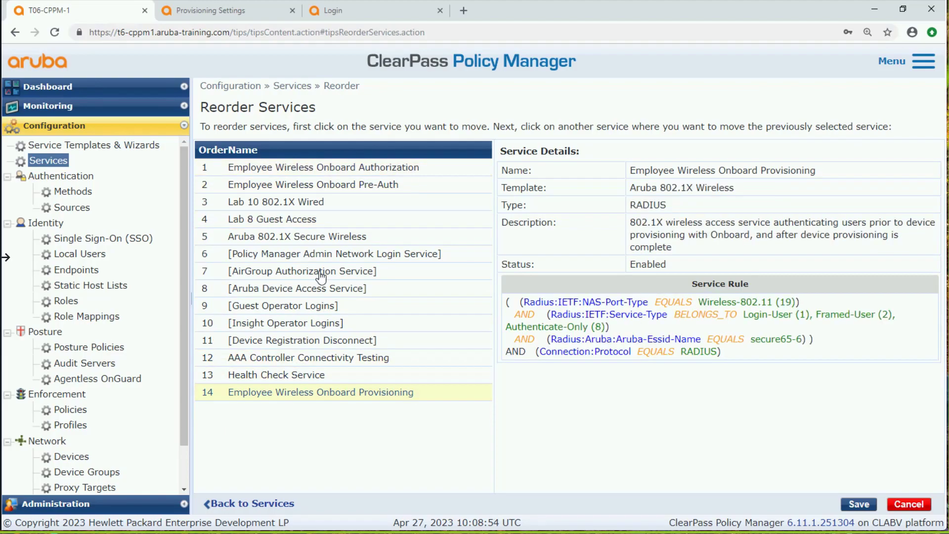
left_click(285, 152)
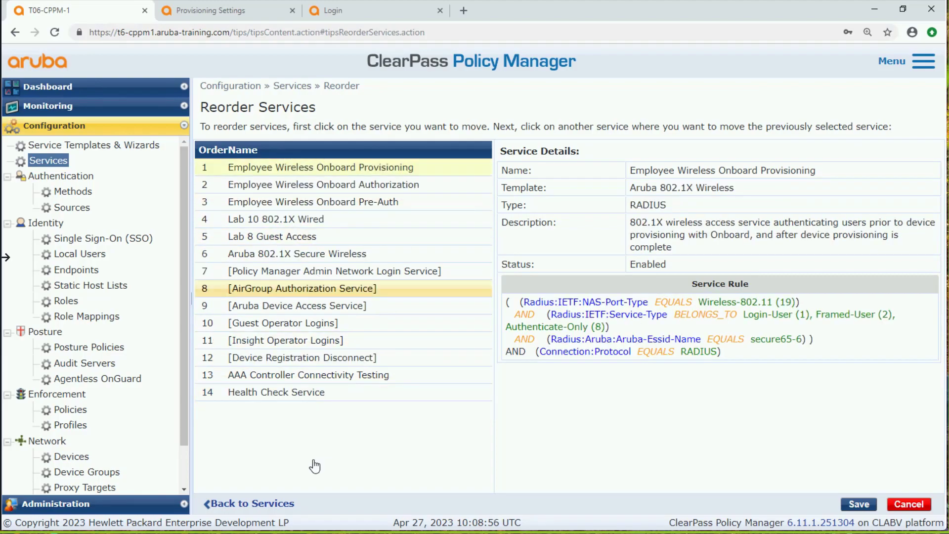
left_click(854, 505)
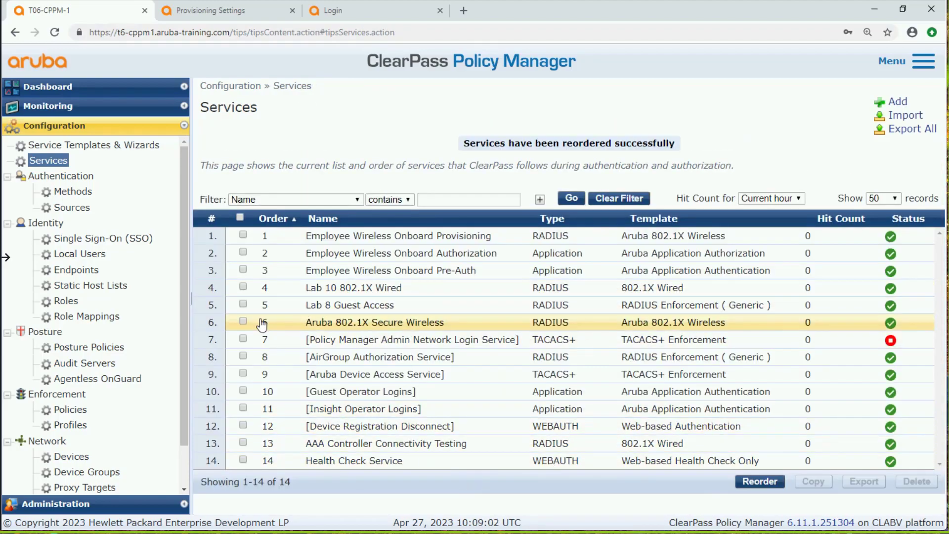
Disable the Aruba 802.1X Secure Wireless service in the services list
left_click(243, 322)
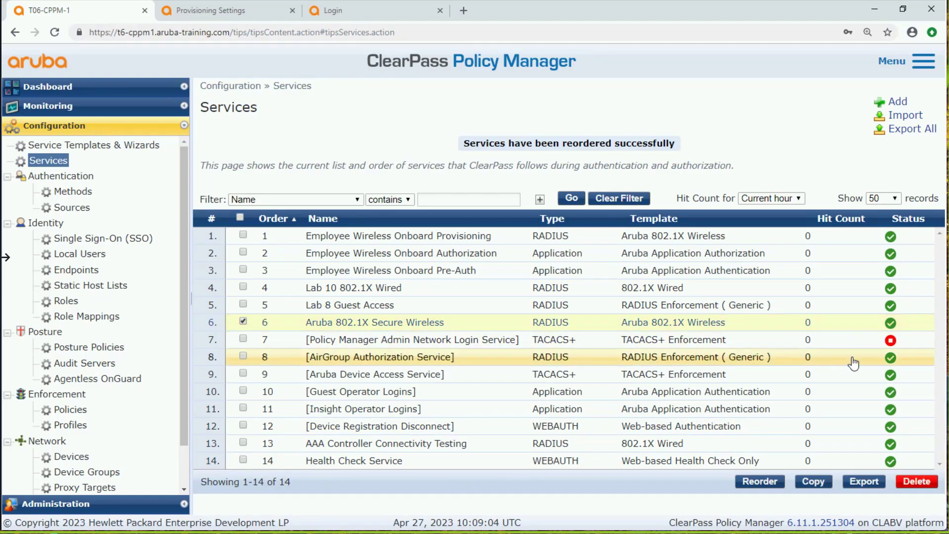
left_click(891, 324)
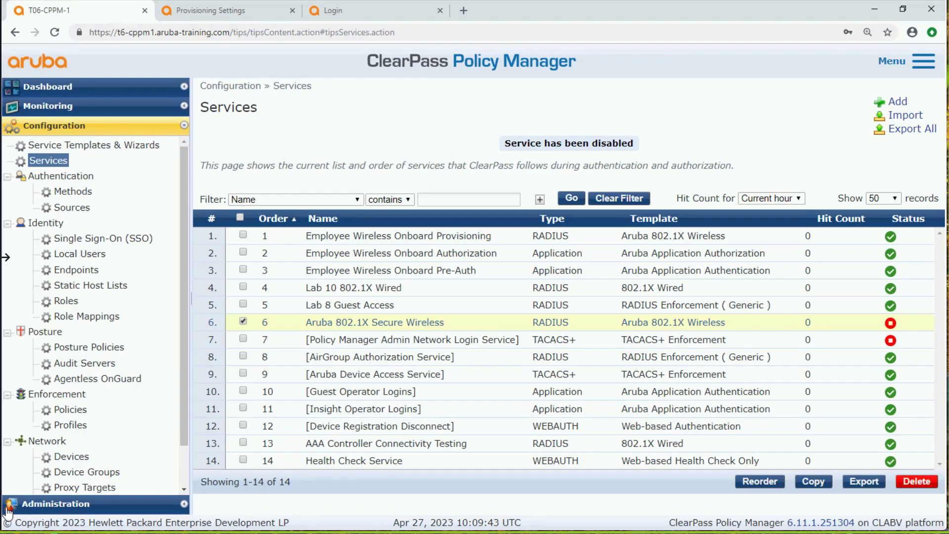
Open the enforcement profiles list and filter it by names containing "onboard"
left_click(71, 428)
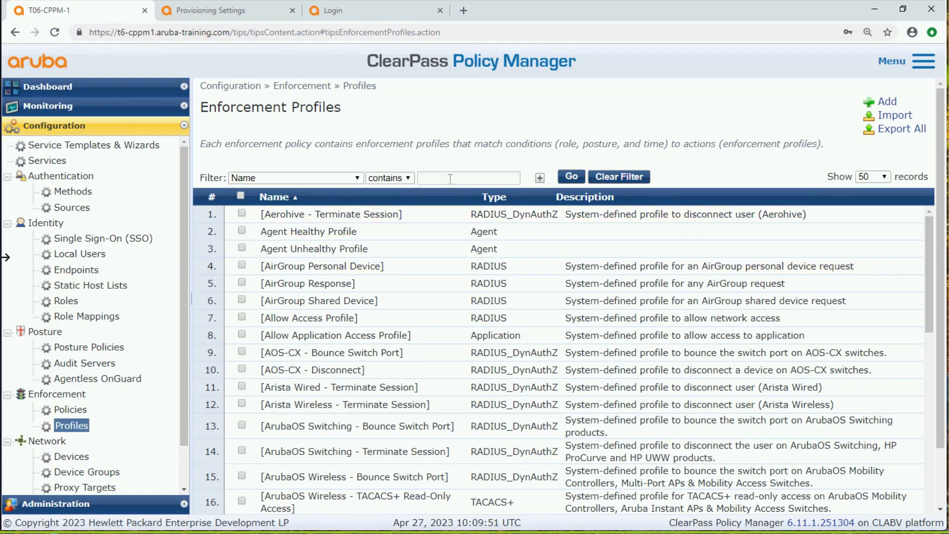
type("onbo")
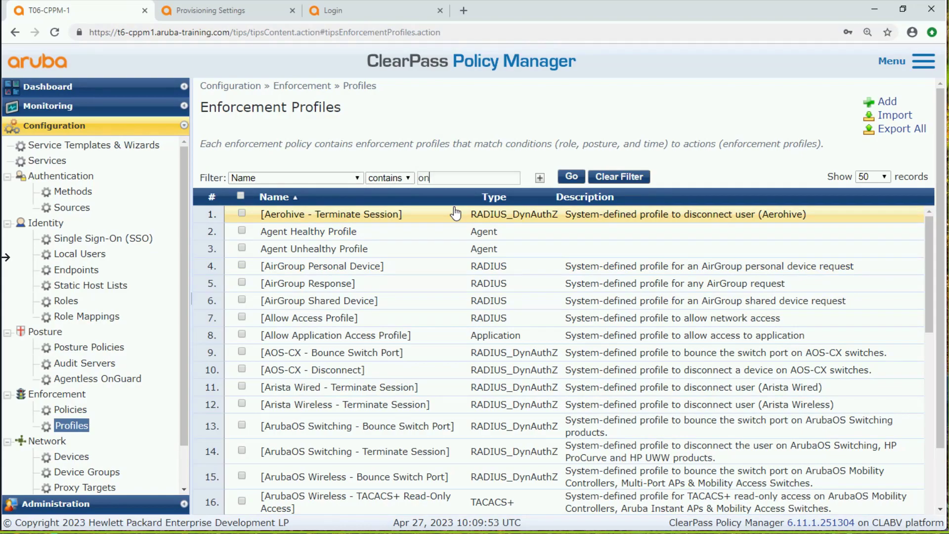
key("BackSpace")
type("oard")
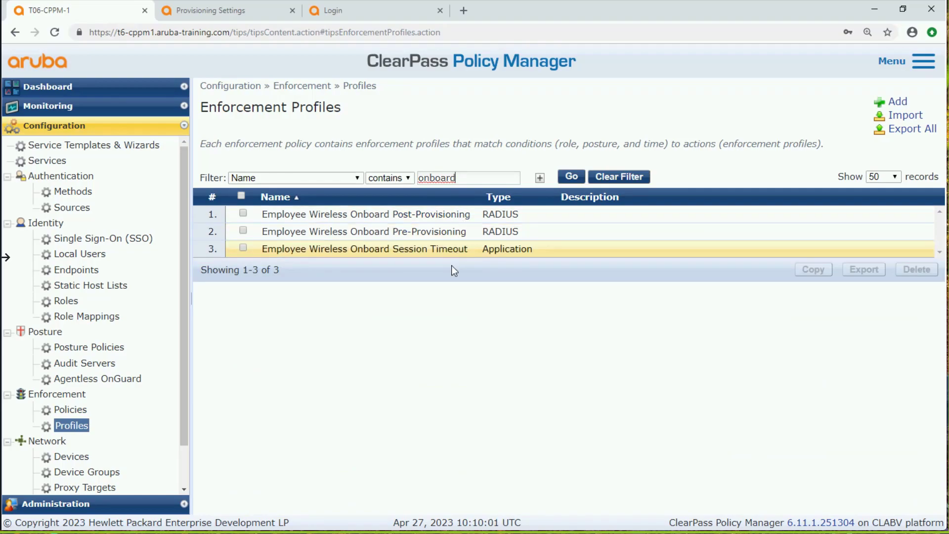
Examine the Aruba-User-Role attribute and its value in the Employee Wireless Onboard Pre-Provisioning enforcement profile
left_click(440, 232)
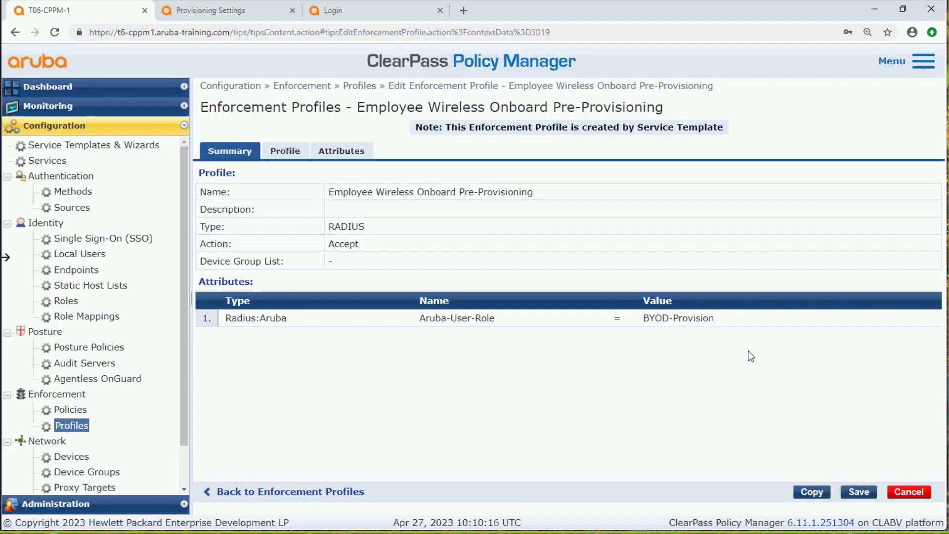
left_click_drag(673, 318, 645, 318)
left_click_drag(495, 319, 419, 317)
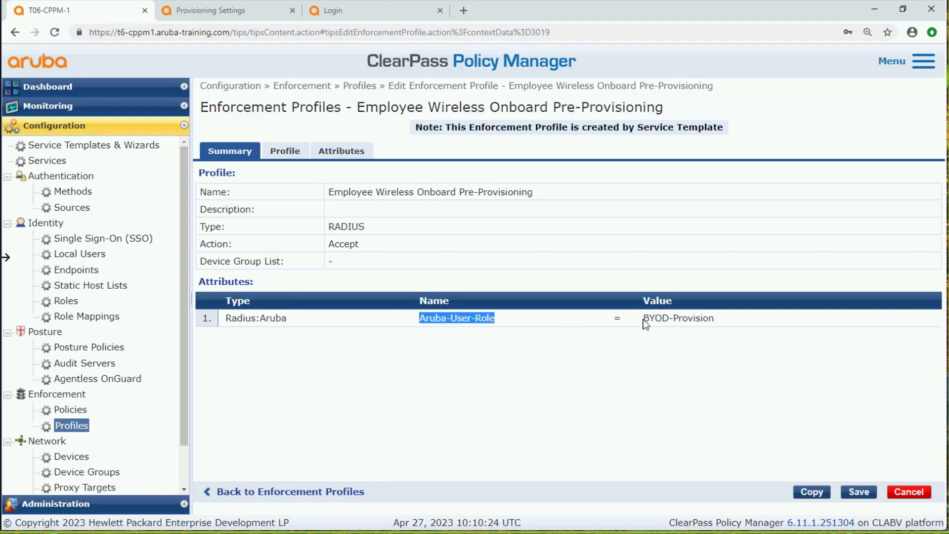
left_click_drag(648, 319, 716, 320)
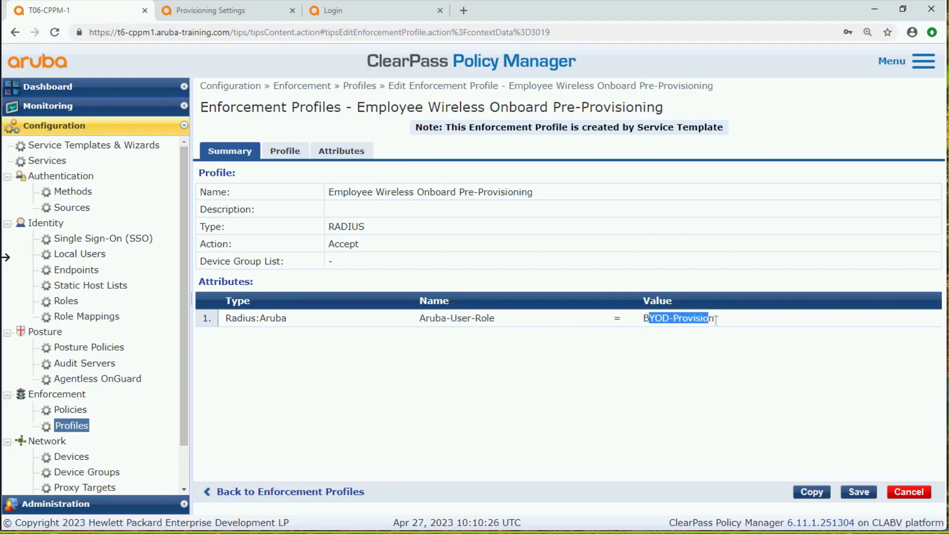
left_click(680, 378)
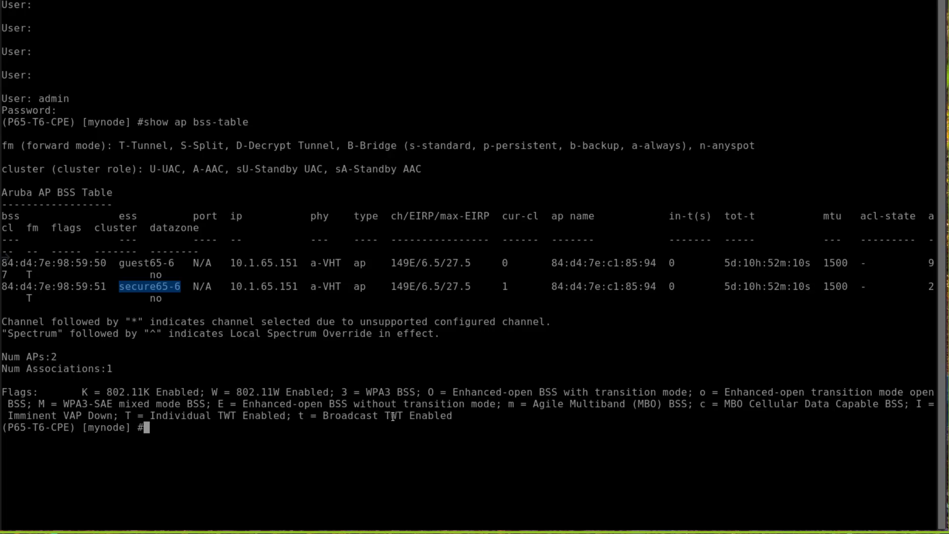
In the mobility controller's terminal, run "show rights", find the BYOD-Provision role in the table and quit the listing
type("show rights")
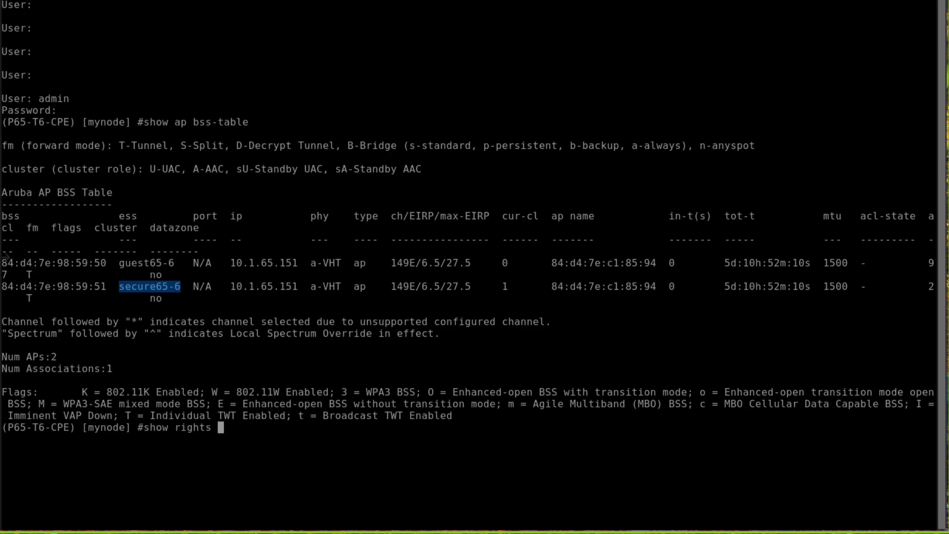
key("Return")
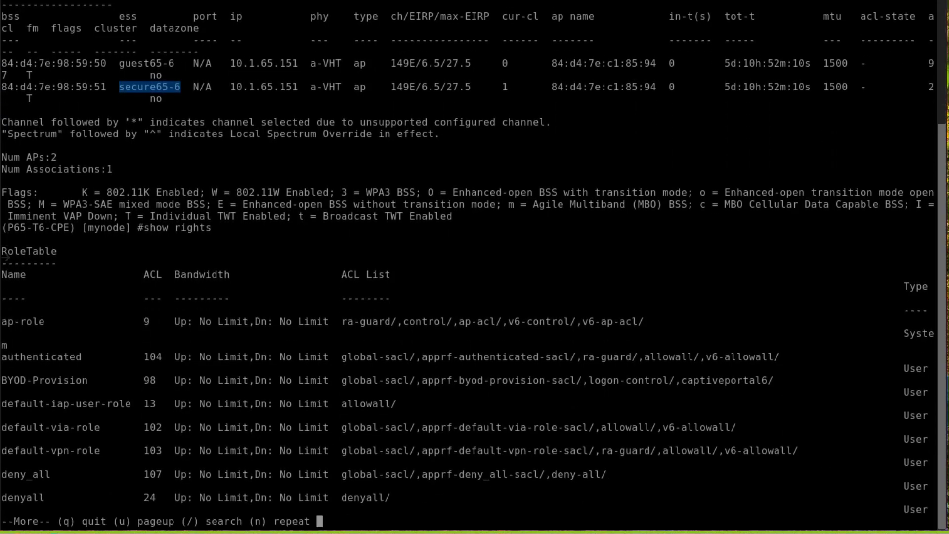
left_click_drag(93, 380, 3, 378)
key("ctrl+c")
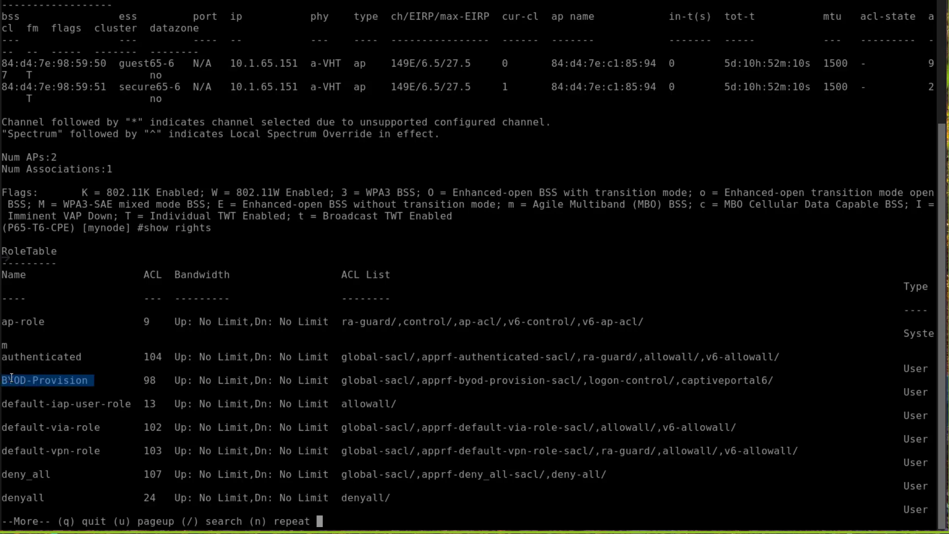
key("q")
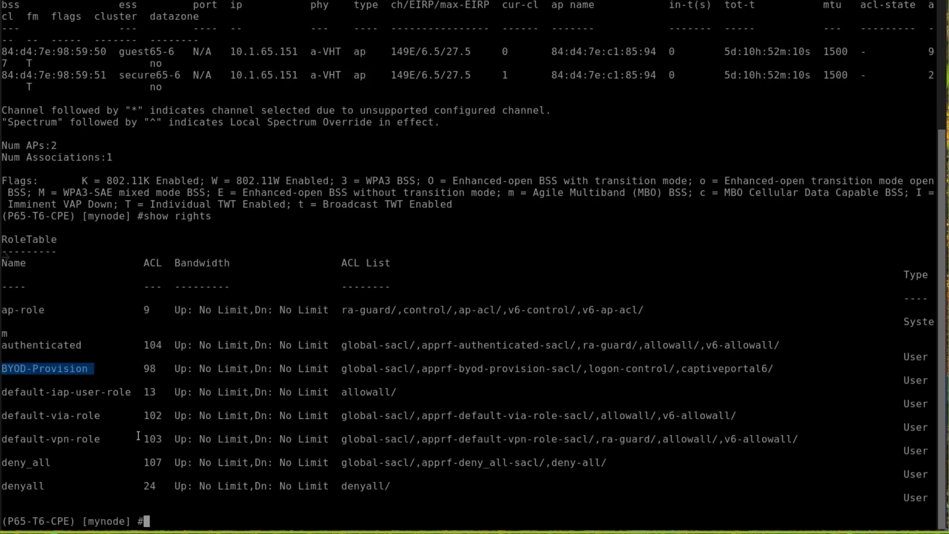
Run "show rights BYOD-Provision", examine the role's access lists and switch back to ClearPass Policy Manager in the browser
key("Up")
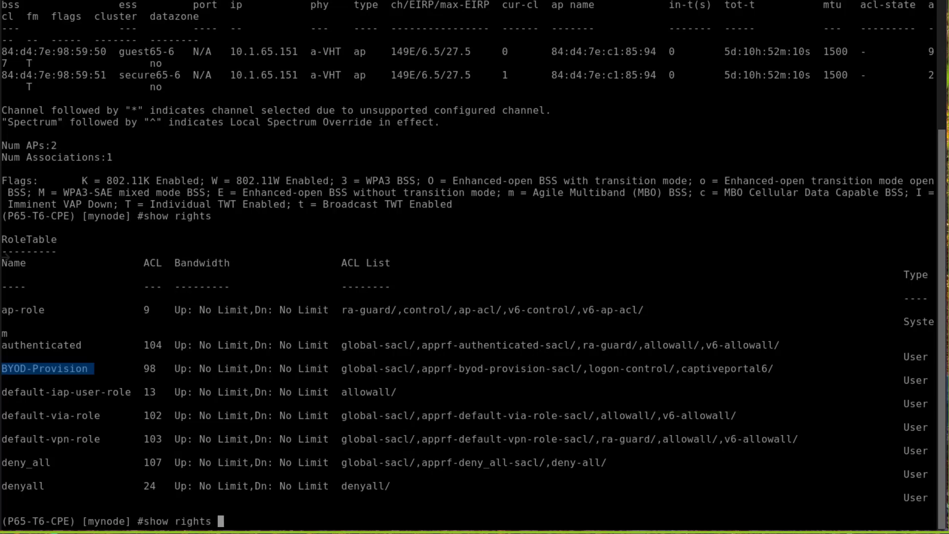
middle_click(5, 255)
key("Return")
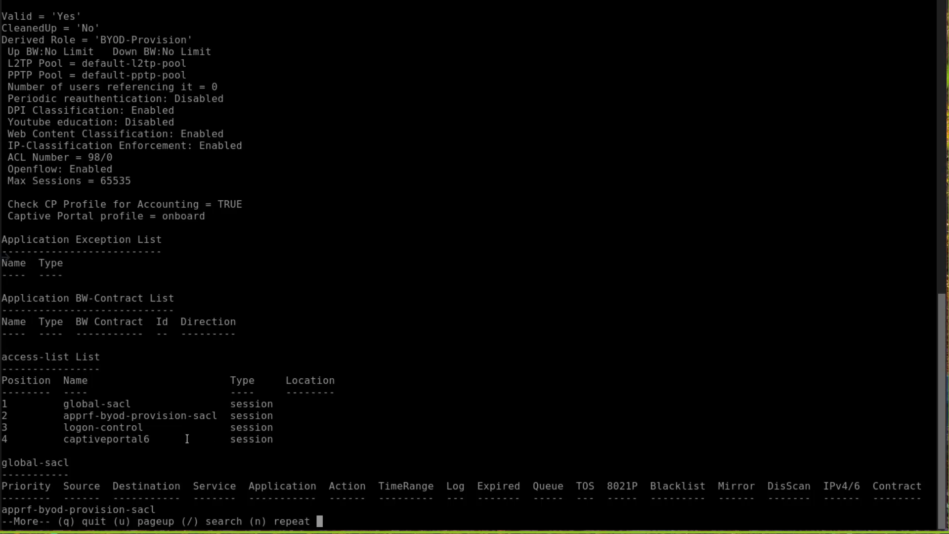
left_click_drag(154, 439, 3, 403)
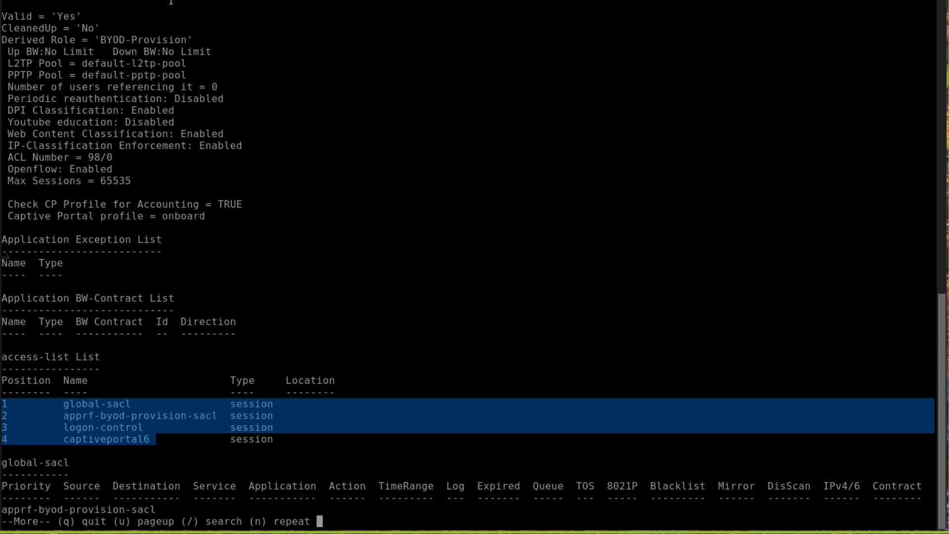
left_click(147, 1)
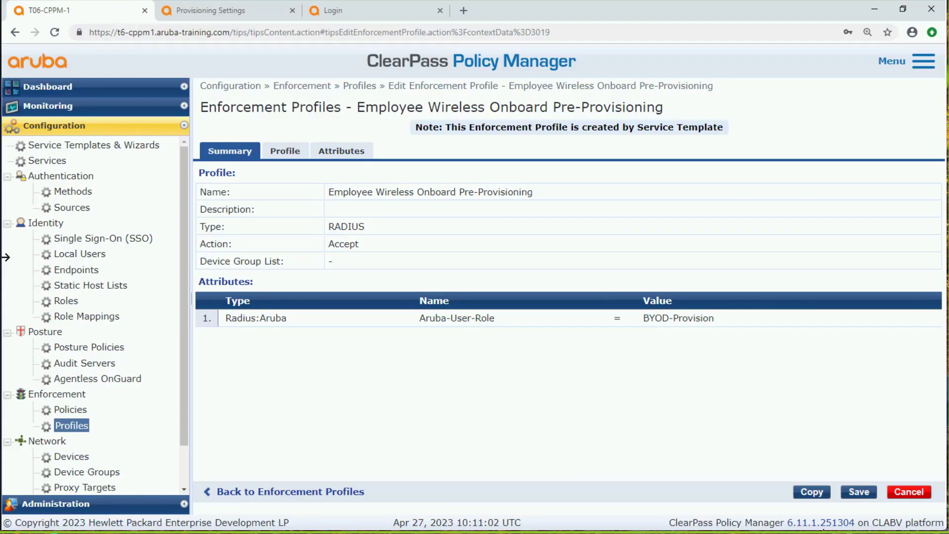
Leave the Pre-Provisioning profile, review the Aruba-User-Role attribute of Employee Wireless Onboard Post-Provisioning and return to the profiles list
left_click(908, 493)
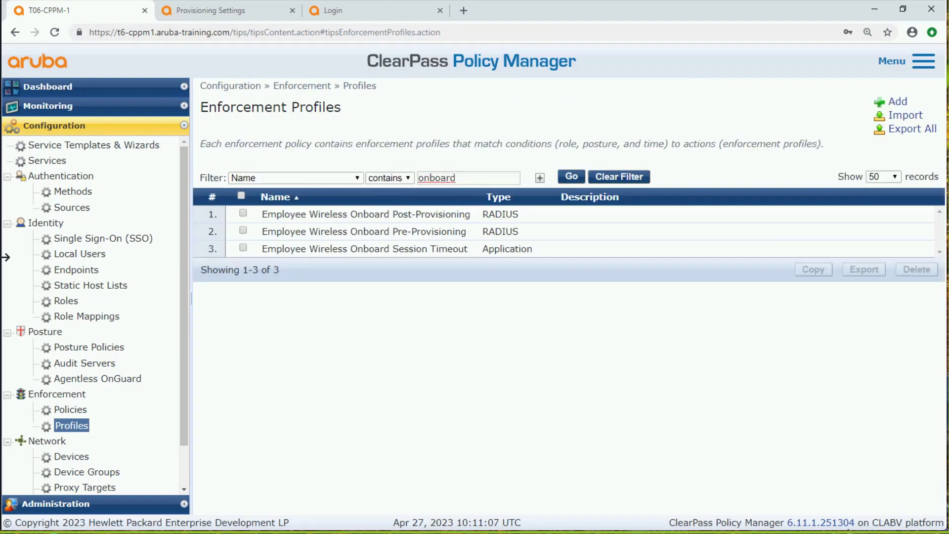
left_click(424, 220)
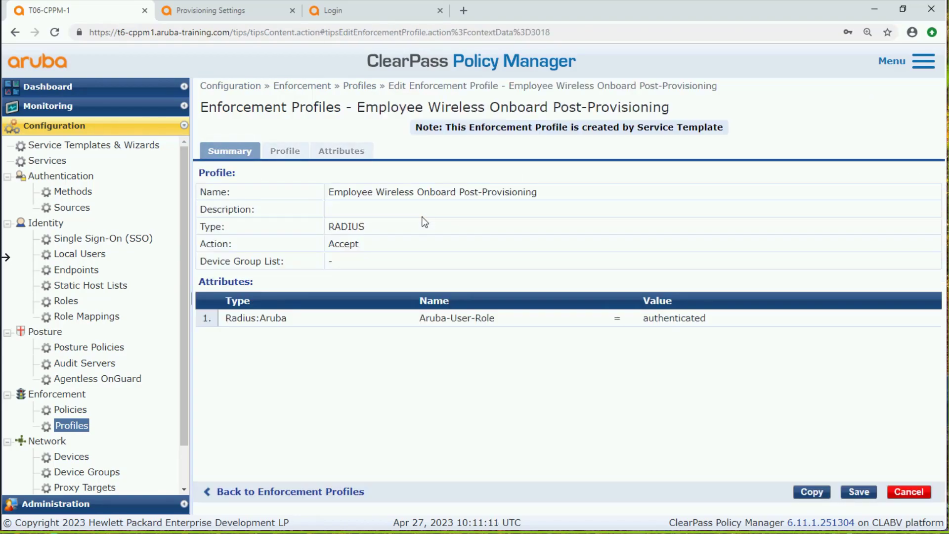
left_click_drag(496, 320, 414, 319)
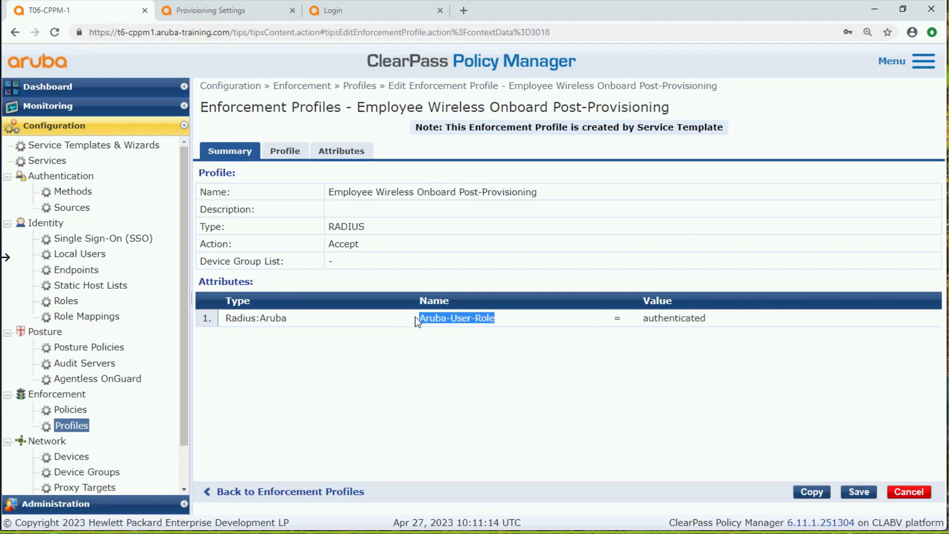
left_click(699, 318)
left_click_drag(699, 318, 641, 319)
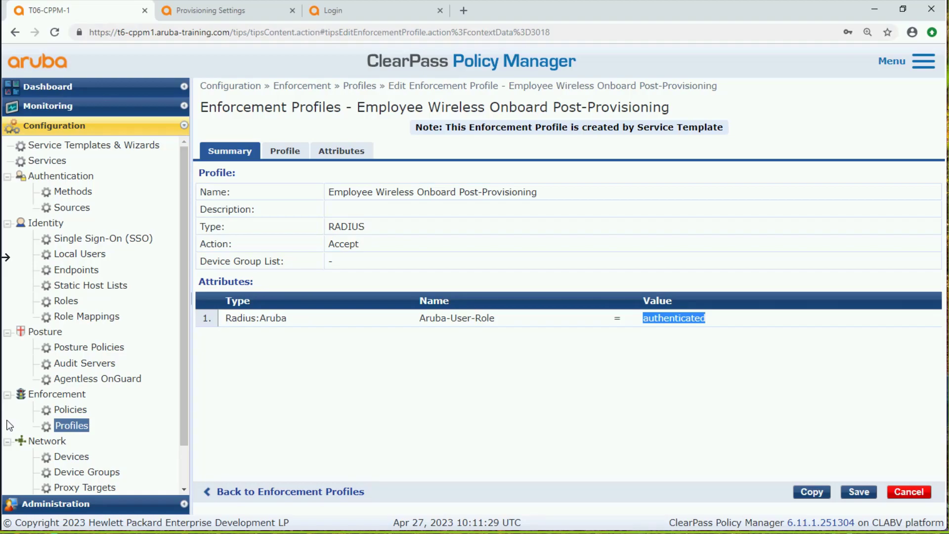
left_click(930, 494)
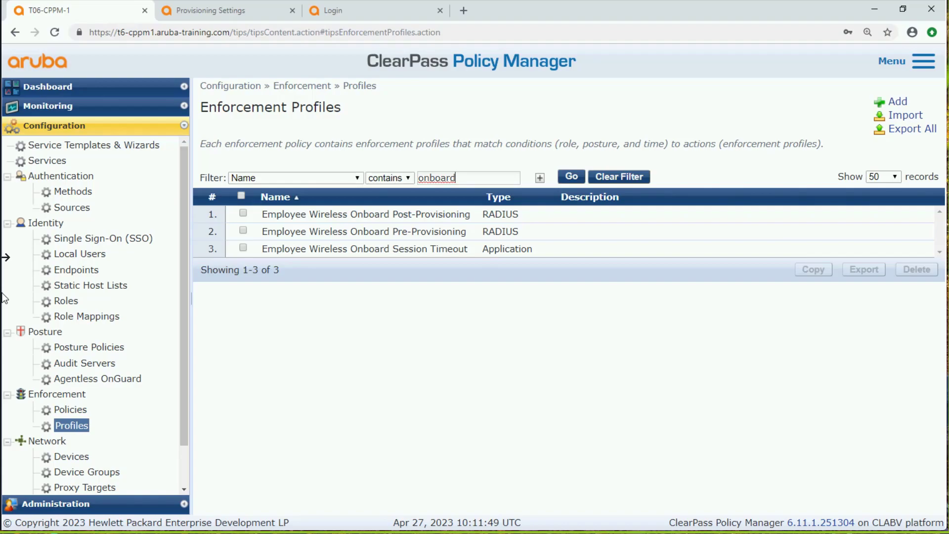
Switch to the P65-T6-CPE mobility controller's web interface and log in as admin with the account password
left_click(337, 6)
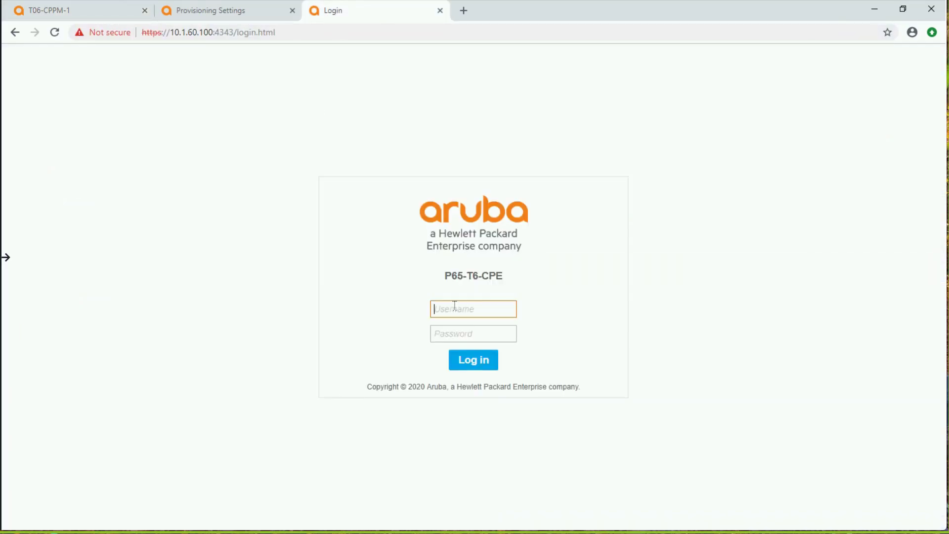
type("SMIN")
key("Tab")
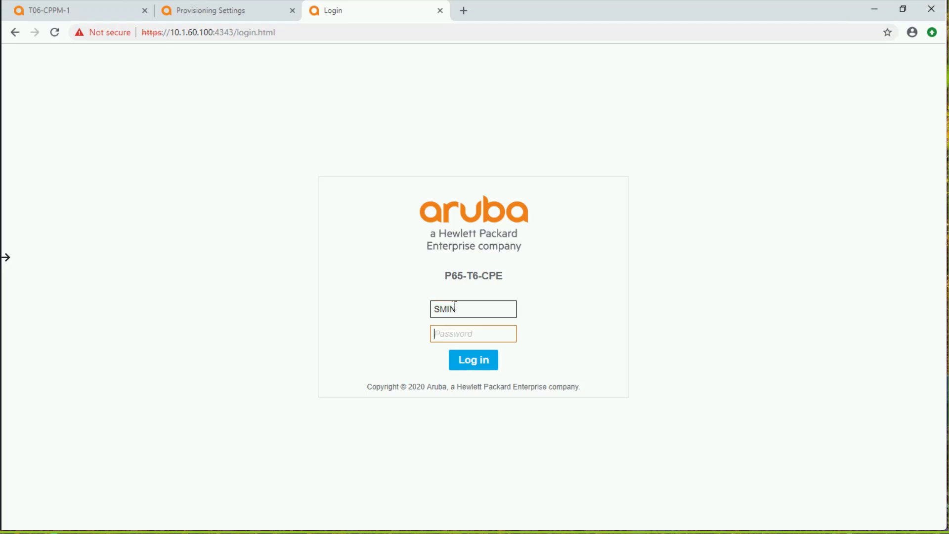
double_click(455, 308)
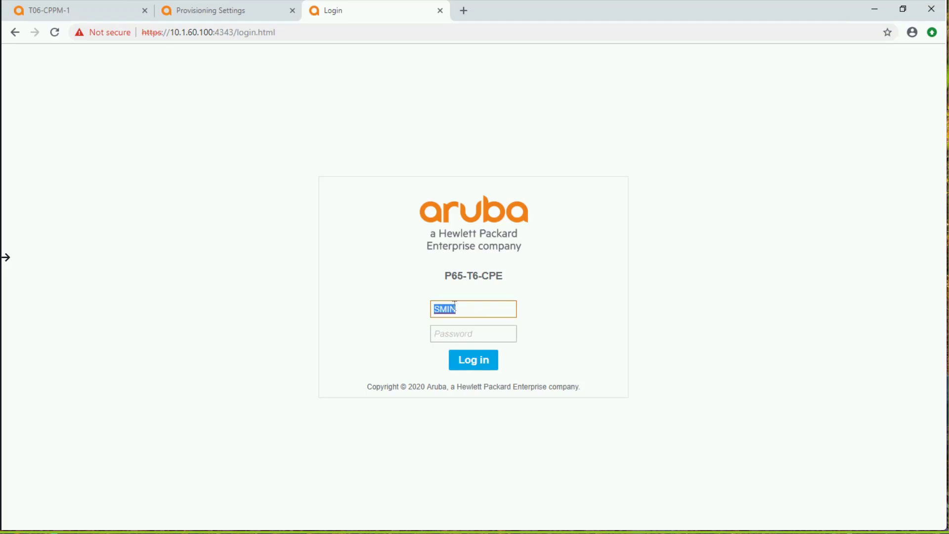
type("admin")
key("Tab")
type("admin")
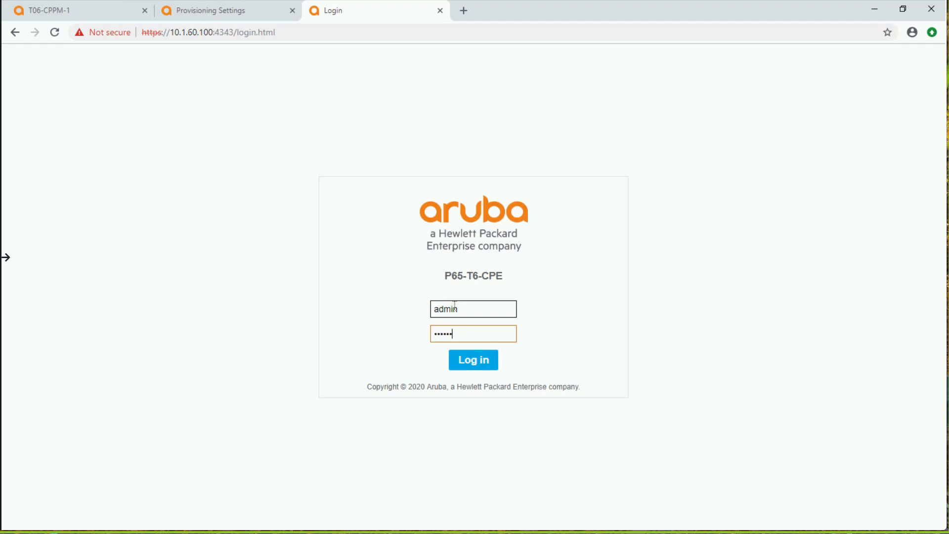
key("Return")
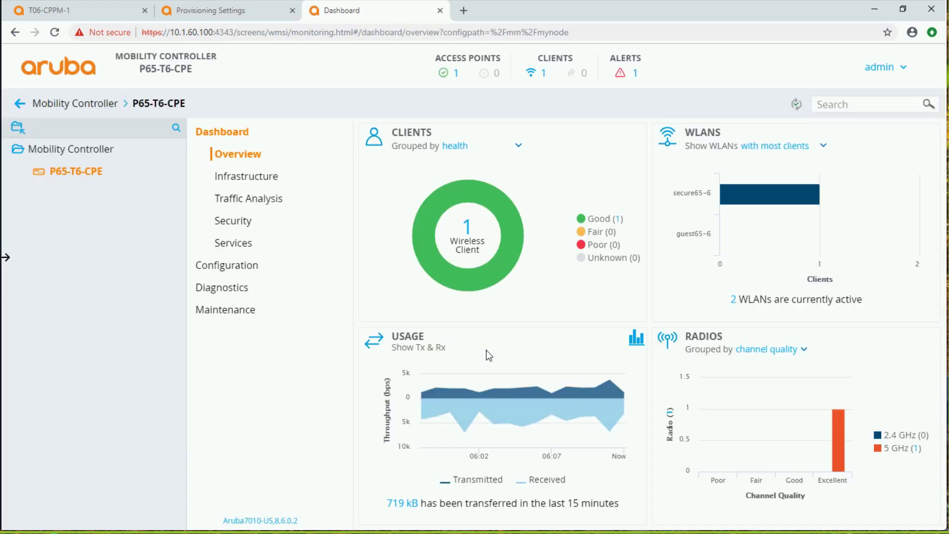
Open the onboard captive portal authentication profile in the controller's L3 authentication configuration
left_click(222, 268)
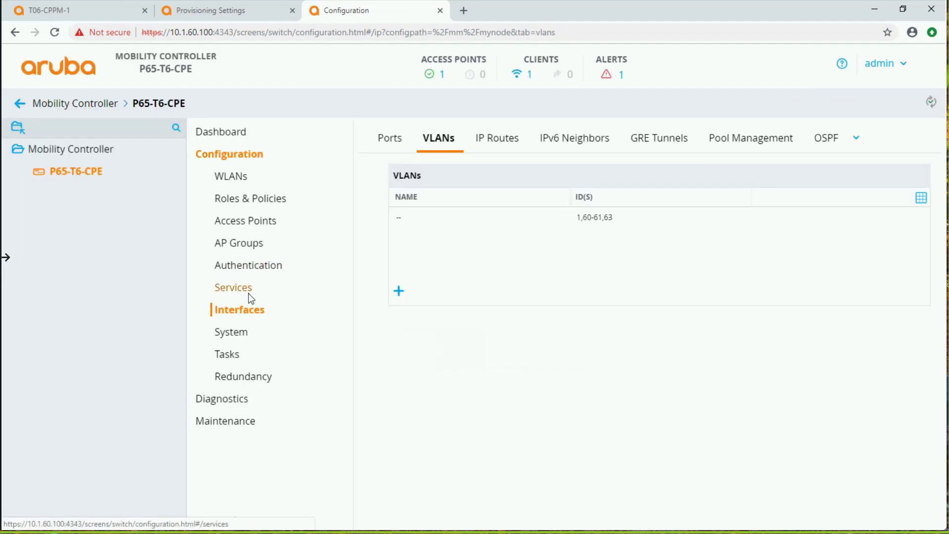
left_click(262, 276)
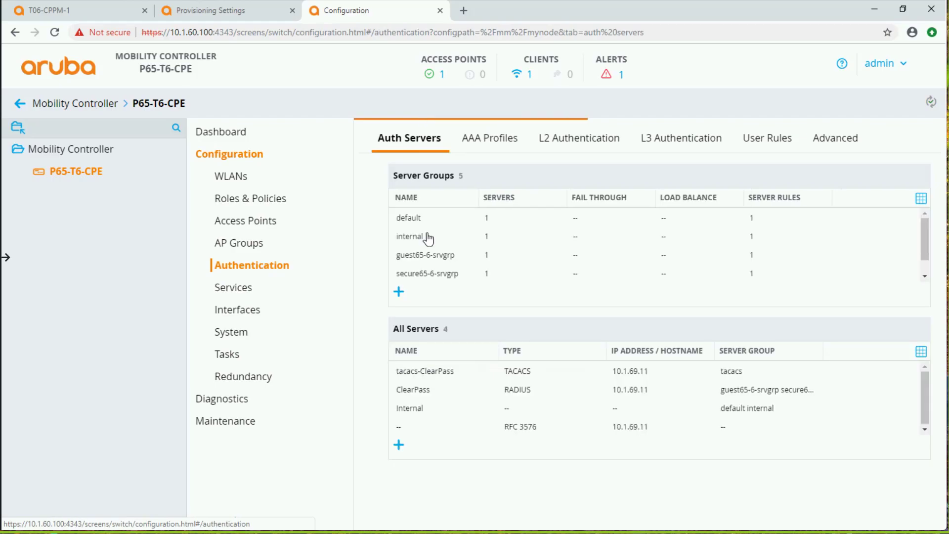
left_click(694, 147)
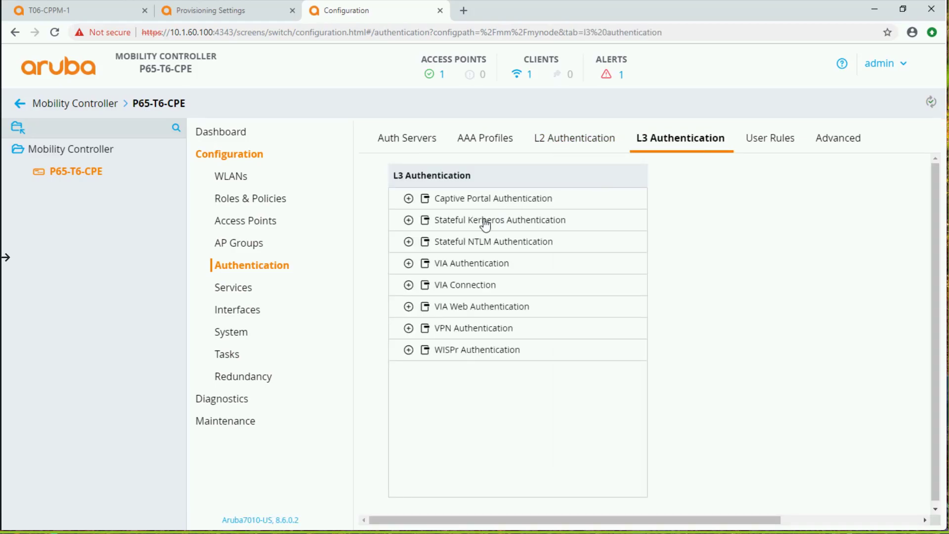
left_click(409, 200)
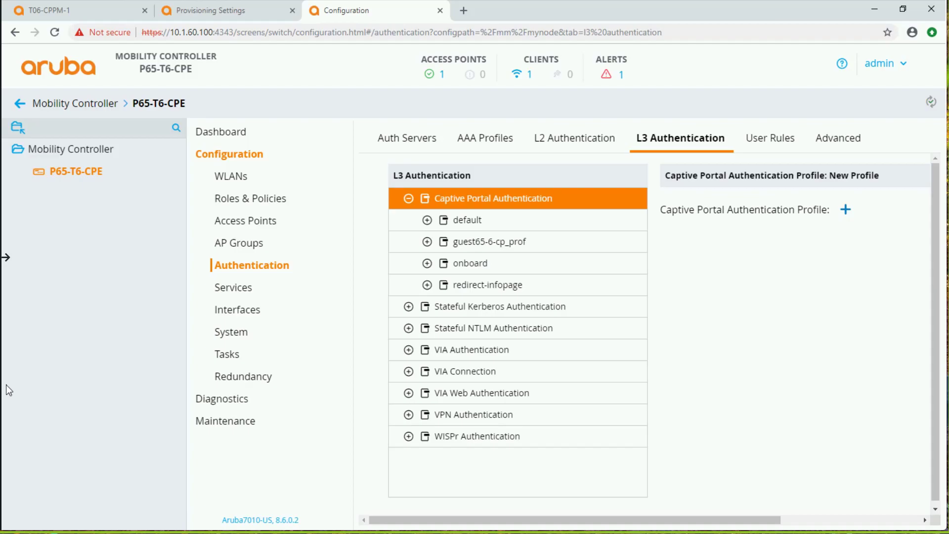
left_click(471, 265)
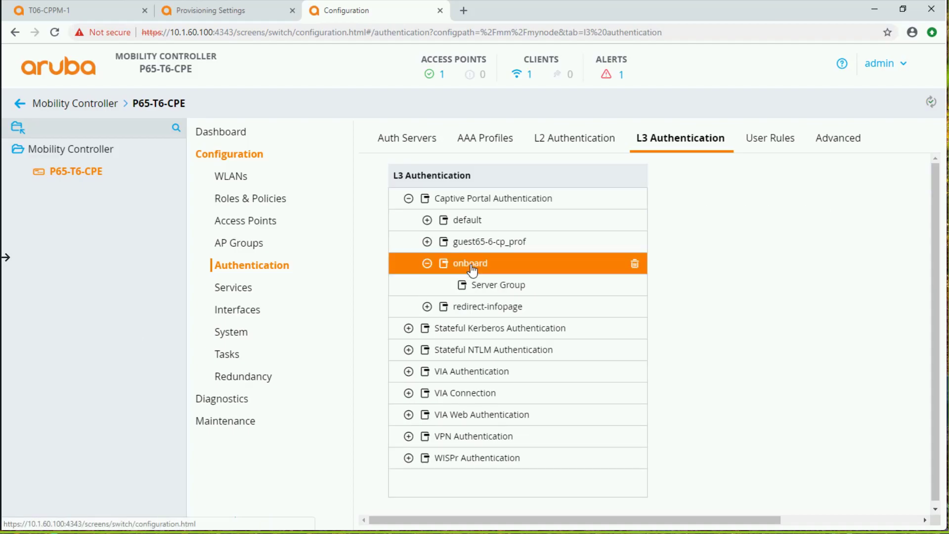
Locate the Login page setting in the onboard captive portal authentication profile and start editing it
left_click_drag(687, 487, 845, 503)
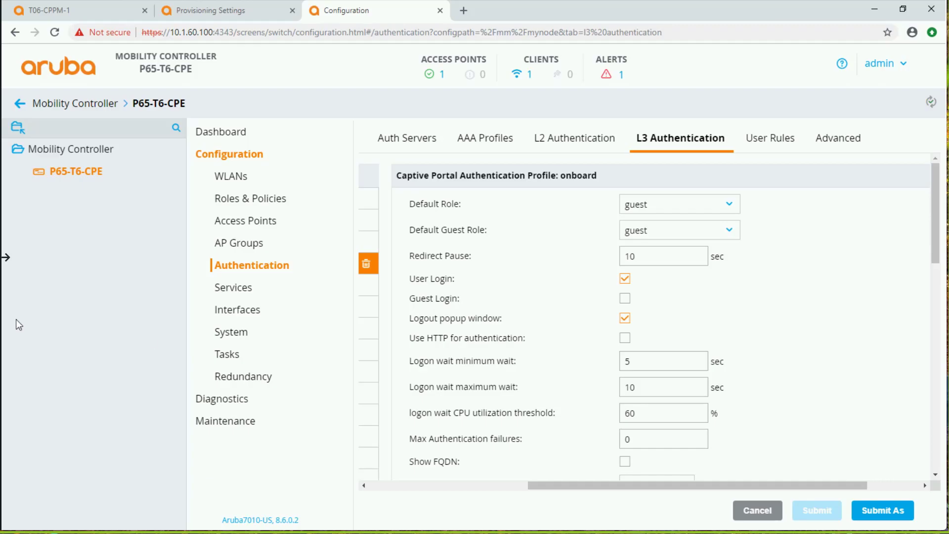
scroll(940, 267, "down", 3)
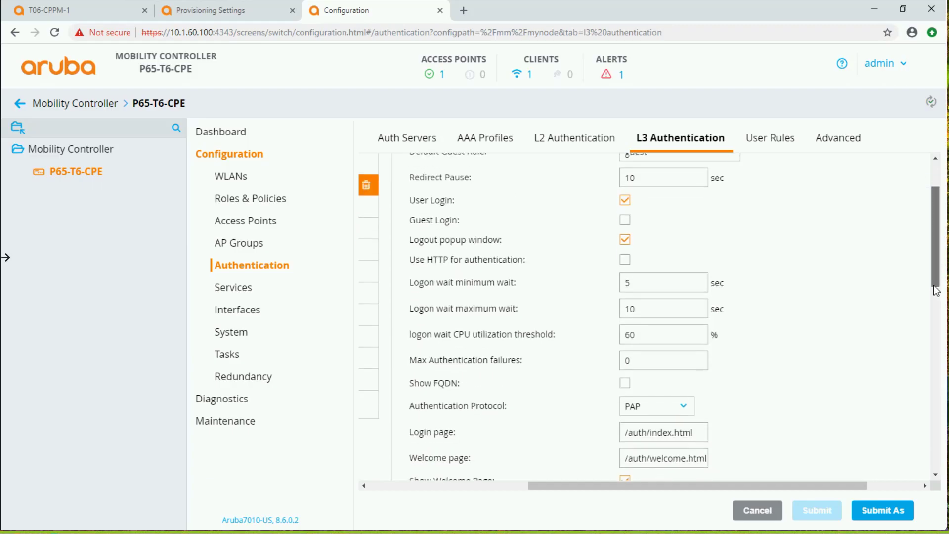
left_click(689, 354)
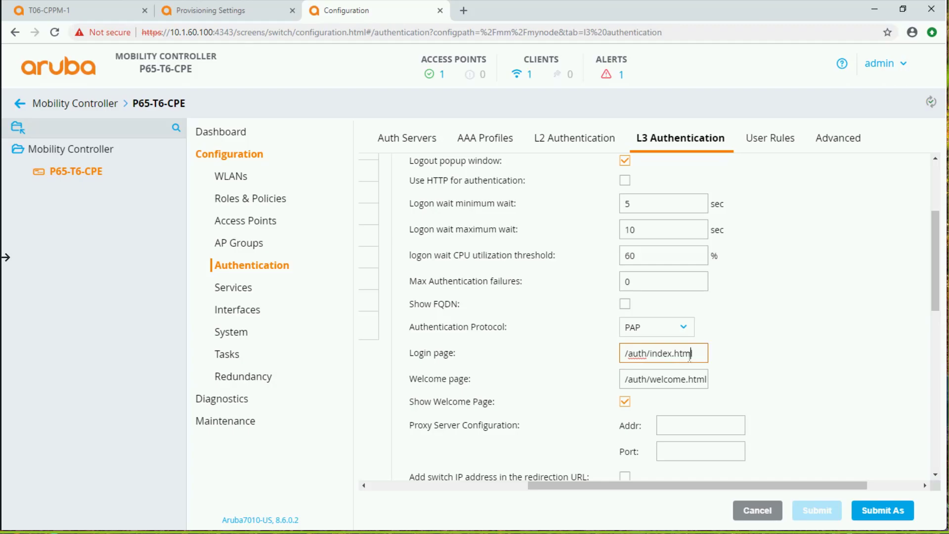
left_click(103, 15)
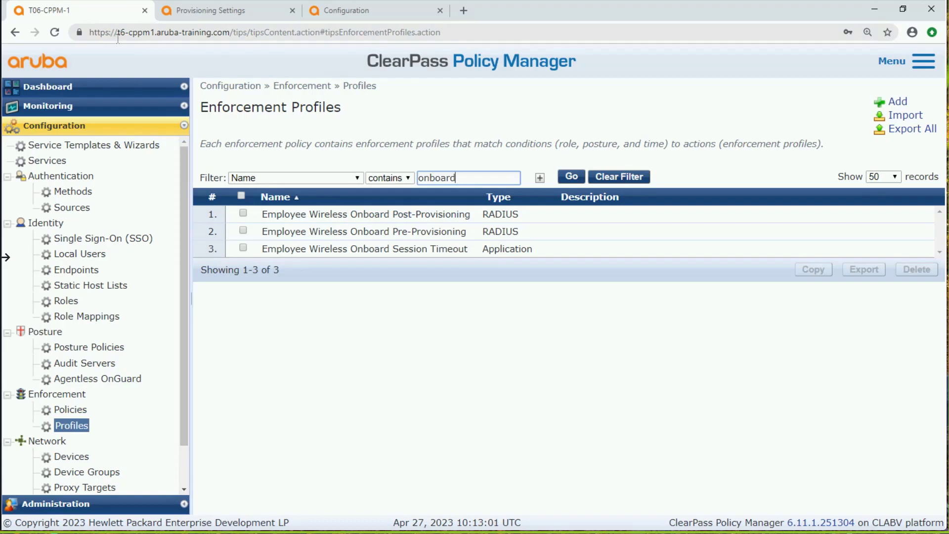
left_click_drag(91, 32, 229, 33)
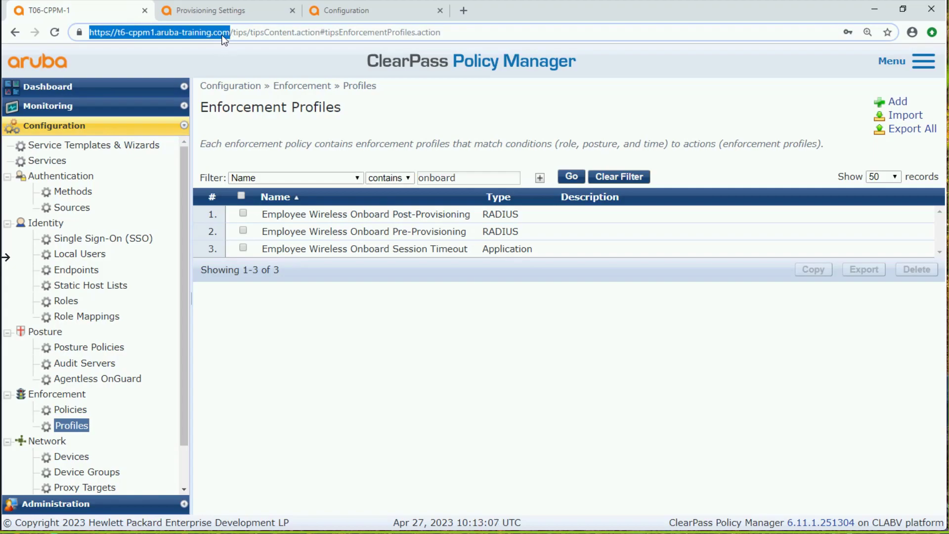
right_click(221, 34)
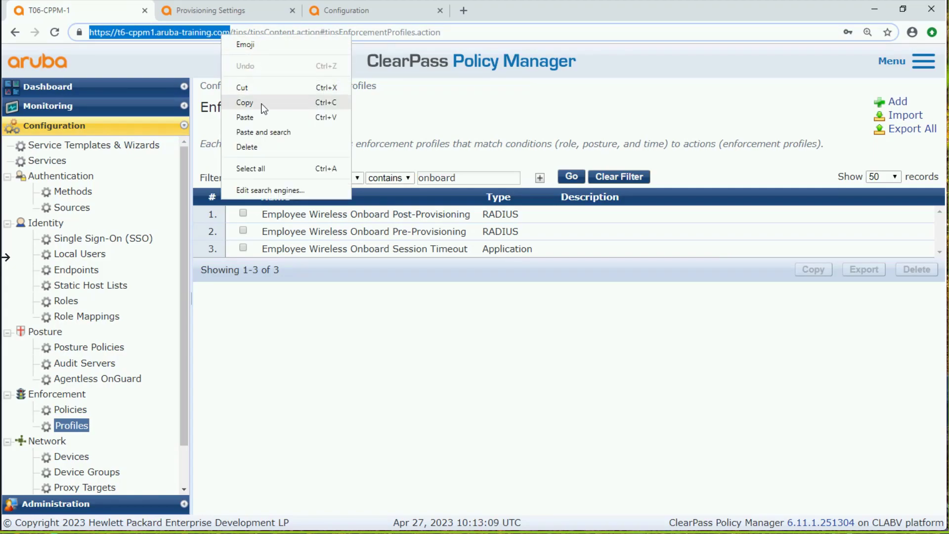
left_click(259, 103)
left_click(227, 11)
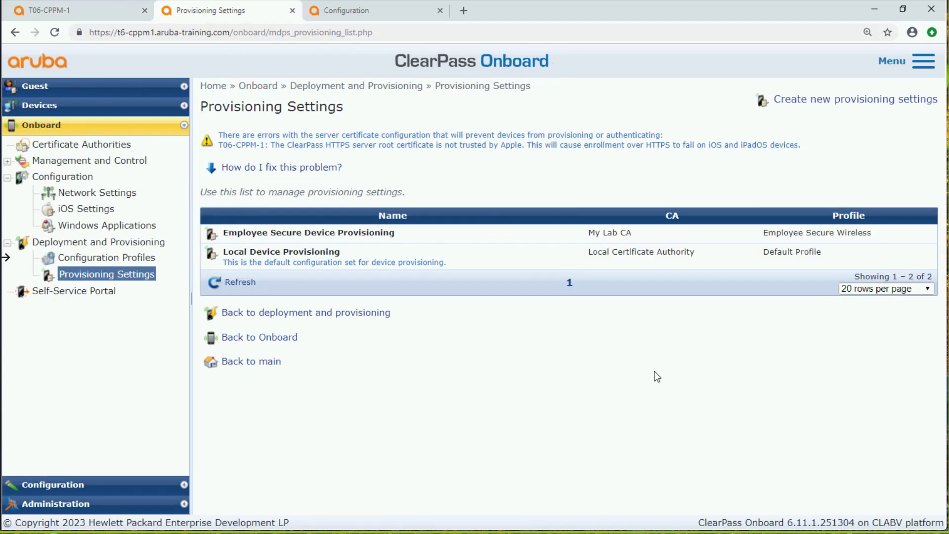
left_click(392, 10)
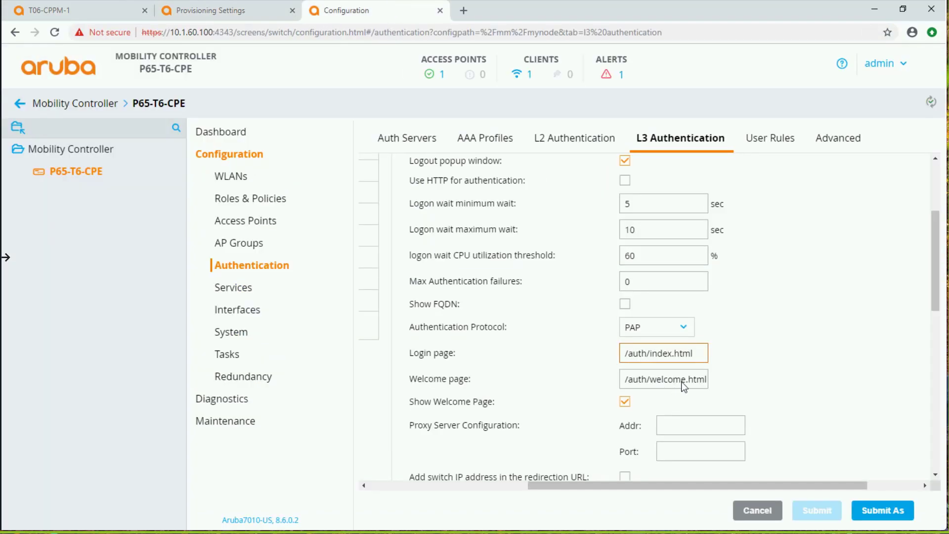
left_click_drag(703, 353, 602, 352)
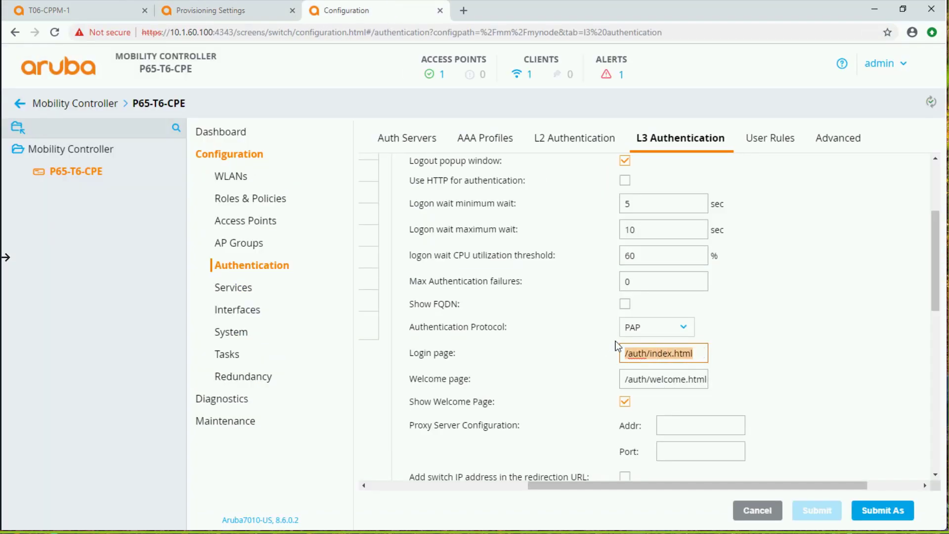
key("ctrl+v")
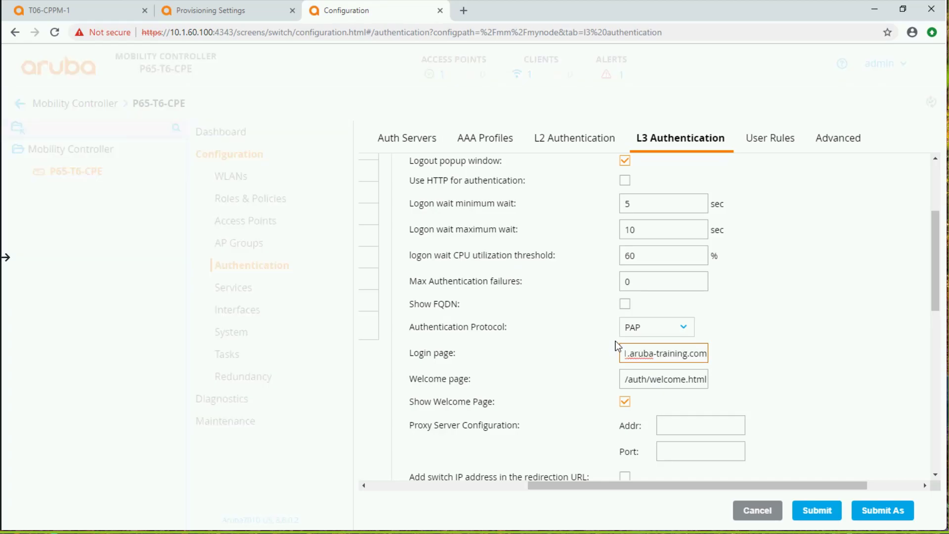
type("/onboard")
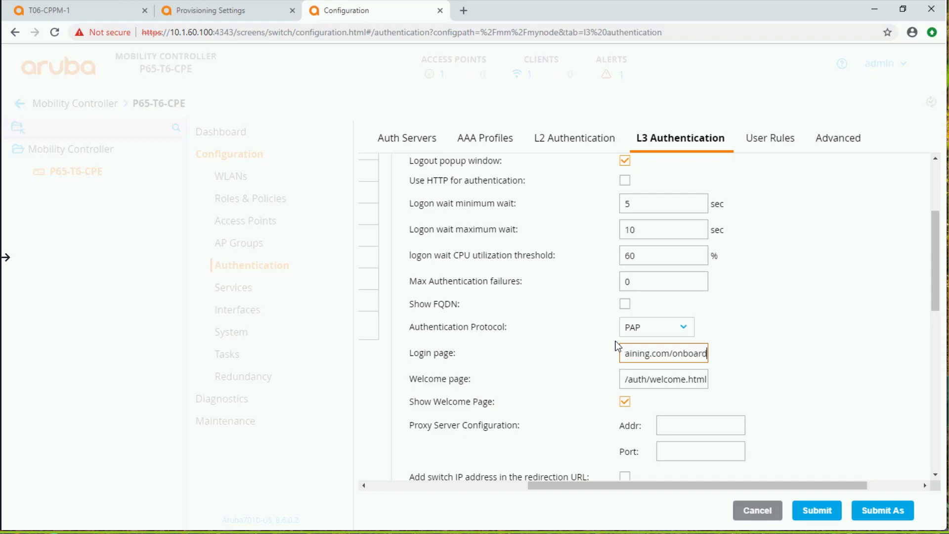
type("/devic")
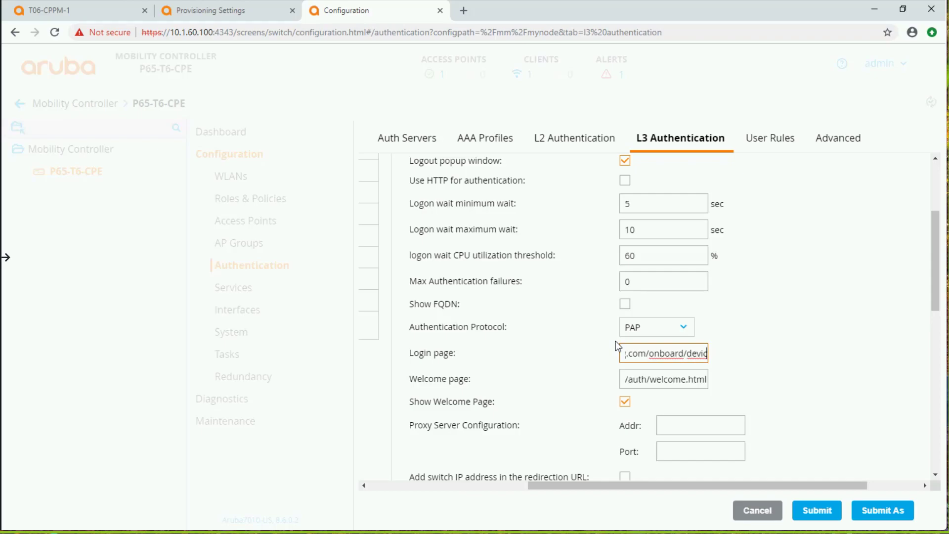
type("e_prov")
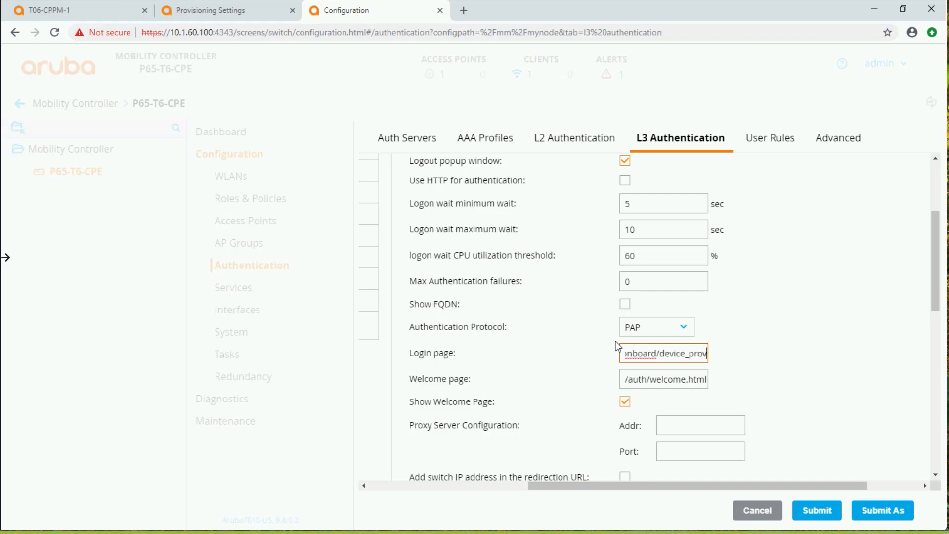
type("isioning")
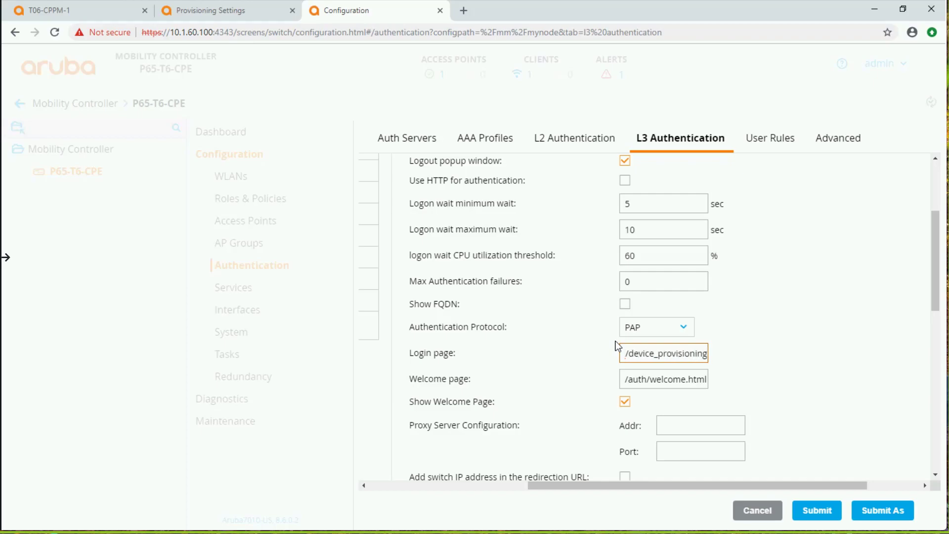
type("_2.php")
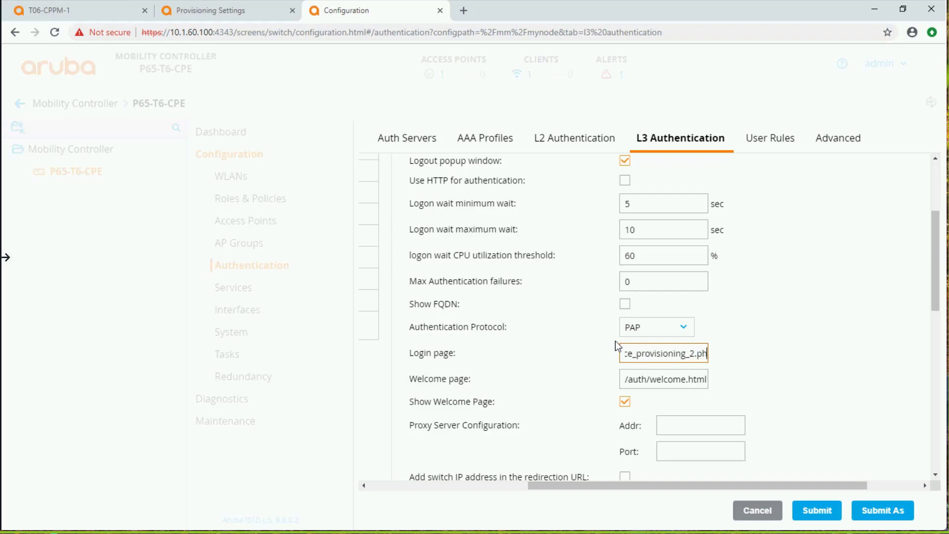
Submit the onboard captive portal profile and deploy the pending changes to P65-T6-CPE
left_click(825, 514)
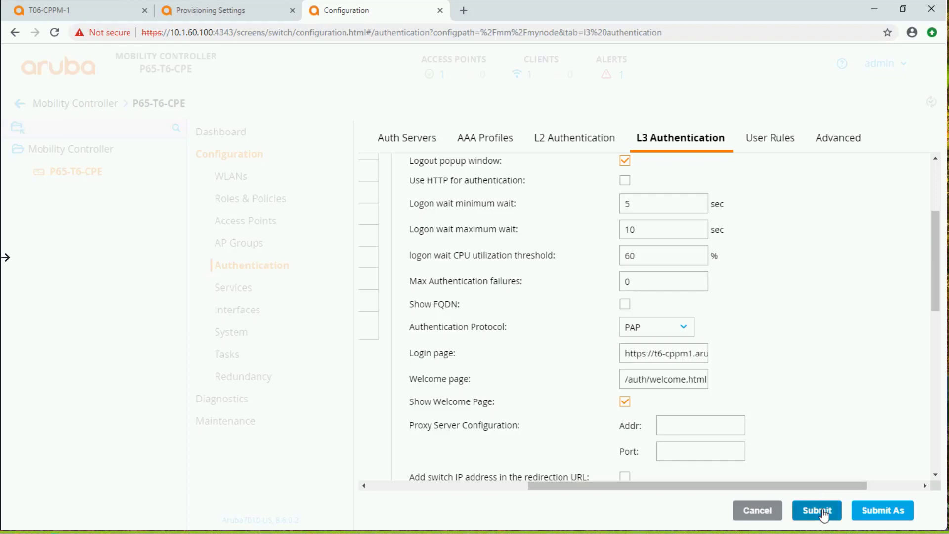
left_click(901, 104)
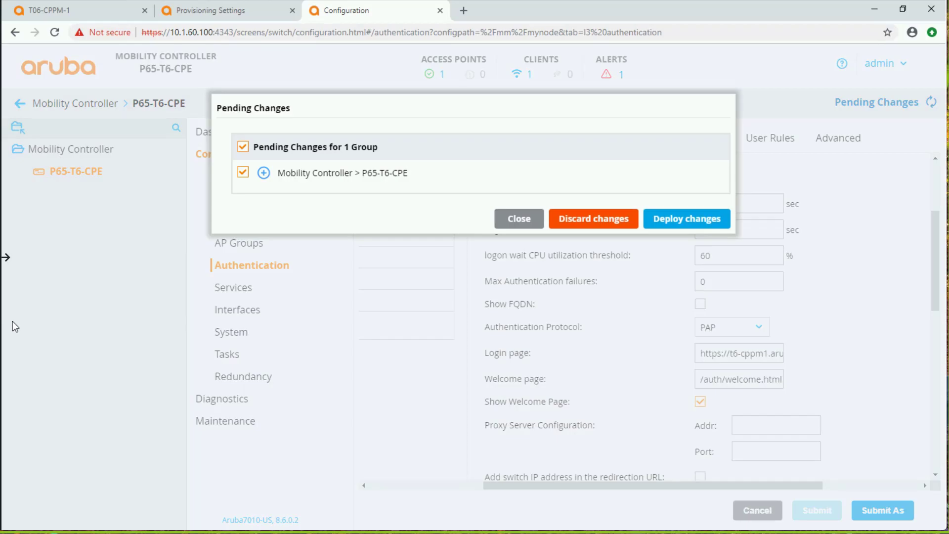
left_click(702, 227)
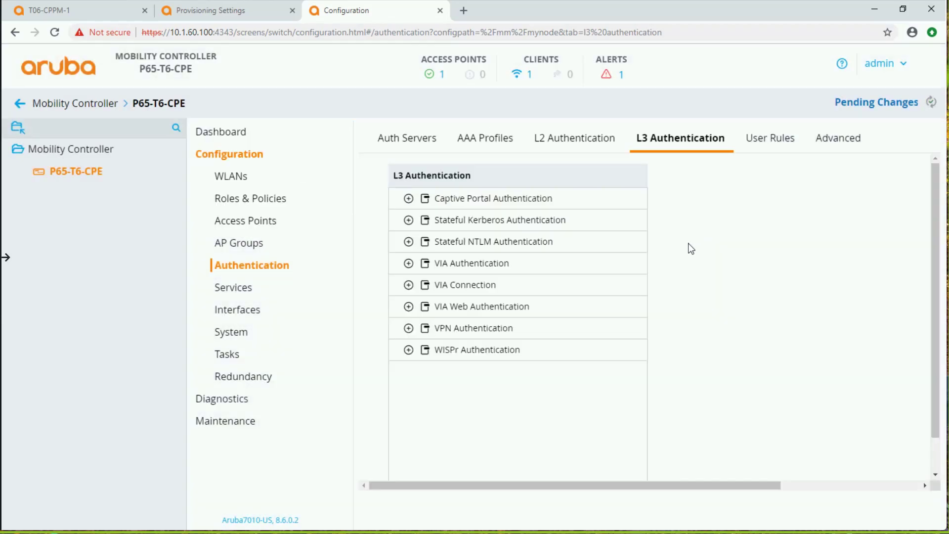
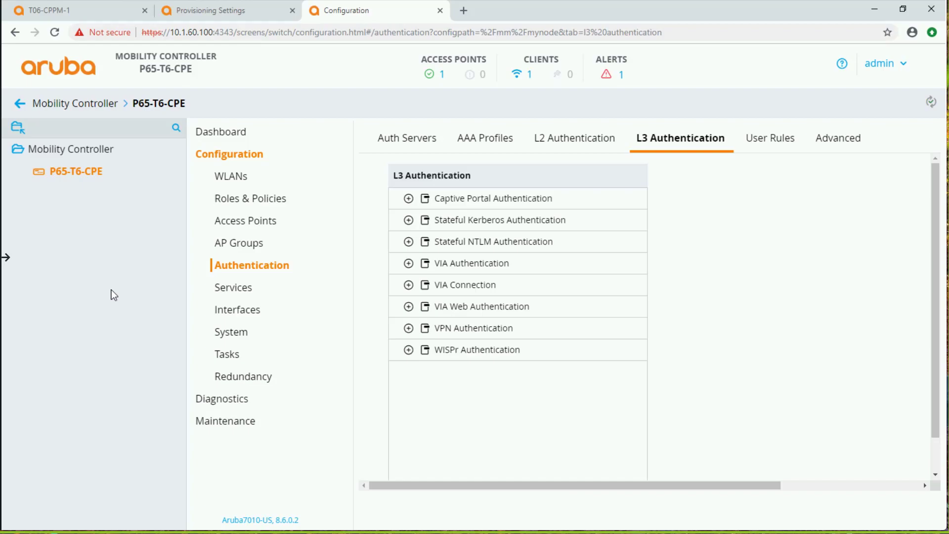
Examine the BYOD-Provision role's advanced authentication settings to check which captive portal profile it uses
left_click(251, 206)
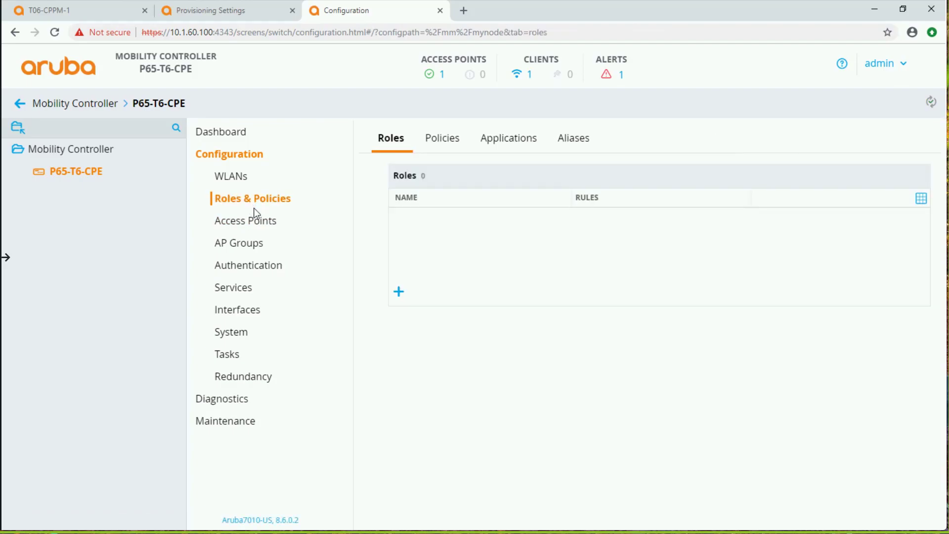
left_click(416, 200)
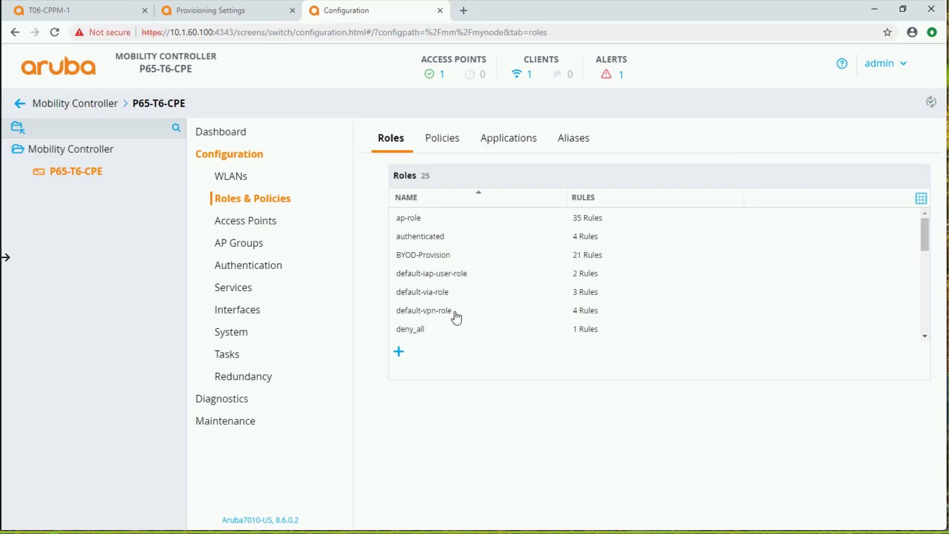
left_click(438, 256)
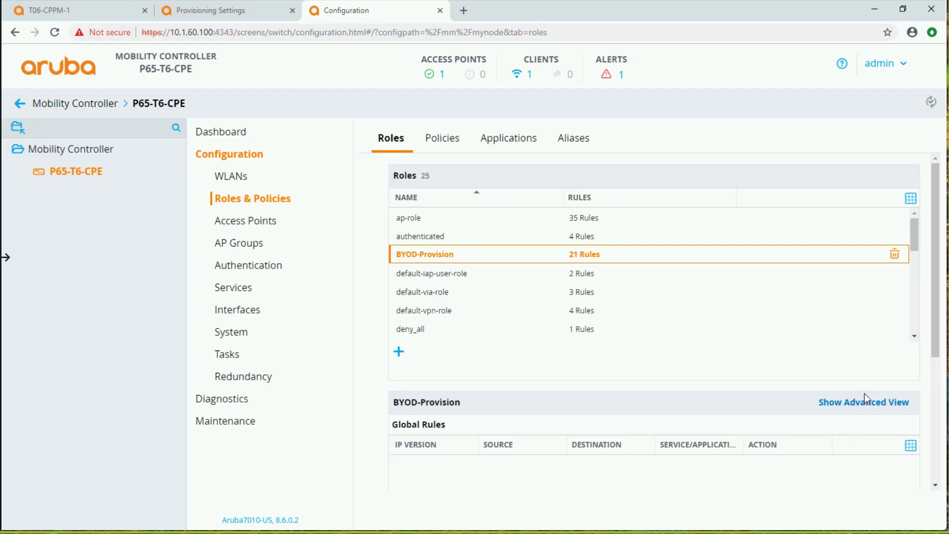
left_click(863, 406)
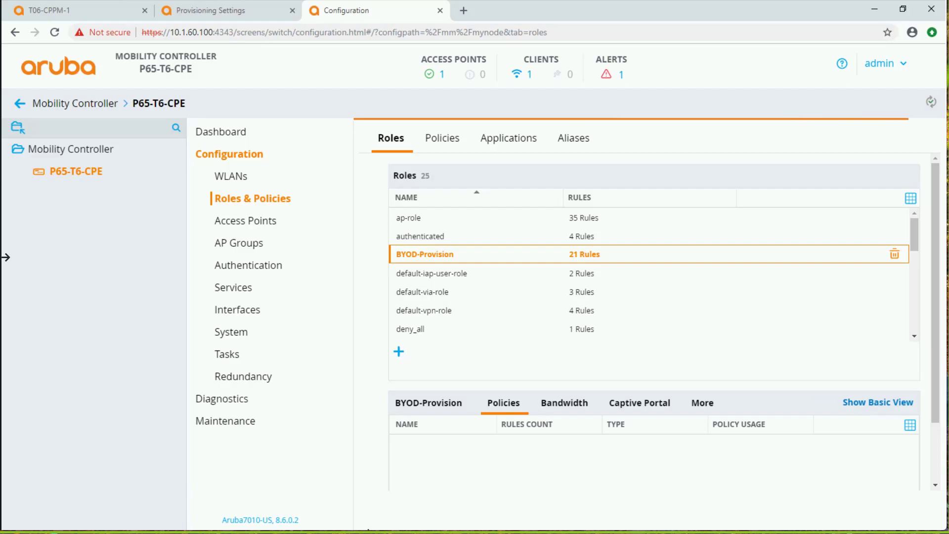
left_click(707, 405)
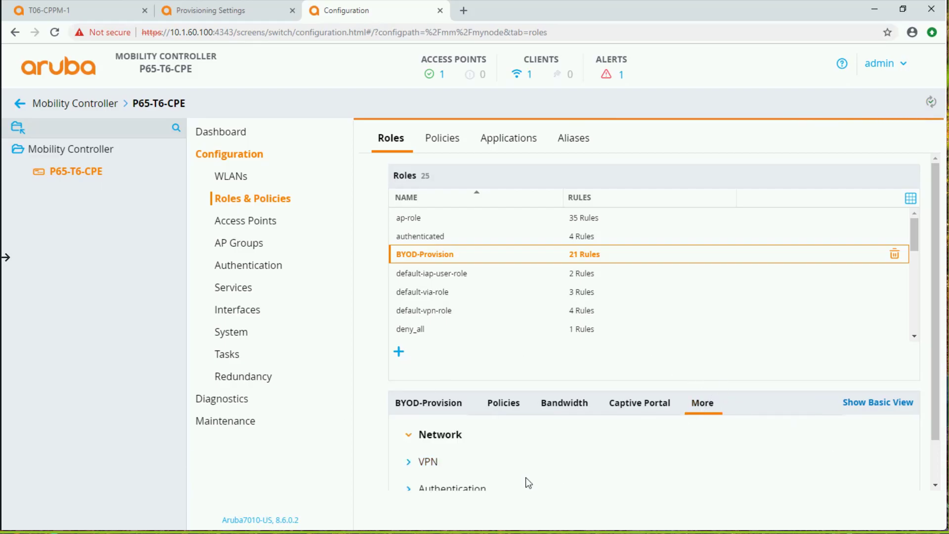
scroll(526, 482, "down", 1)
left_click(416, 439)
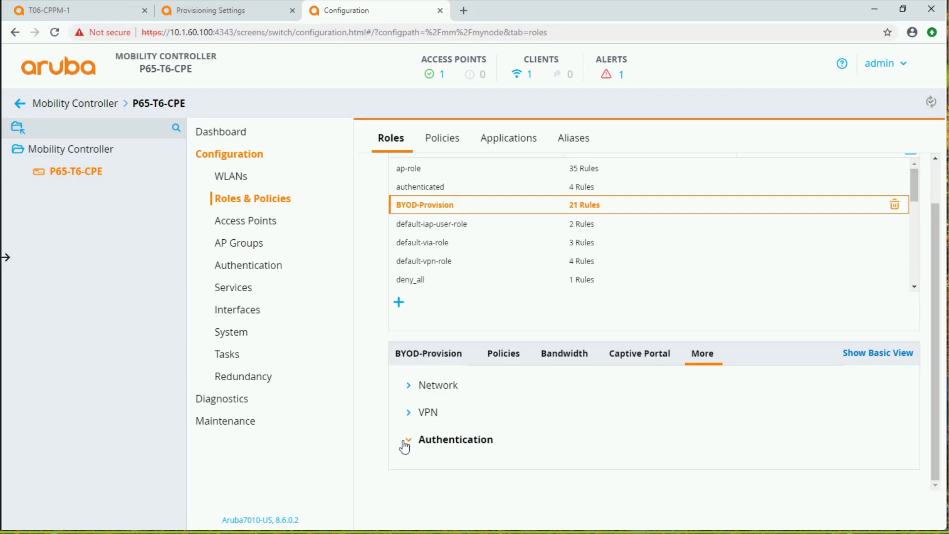
scroll(501, 436, "down", 3)
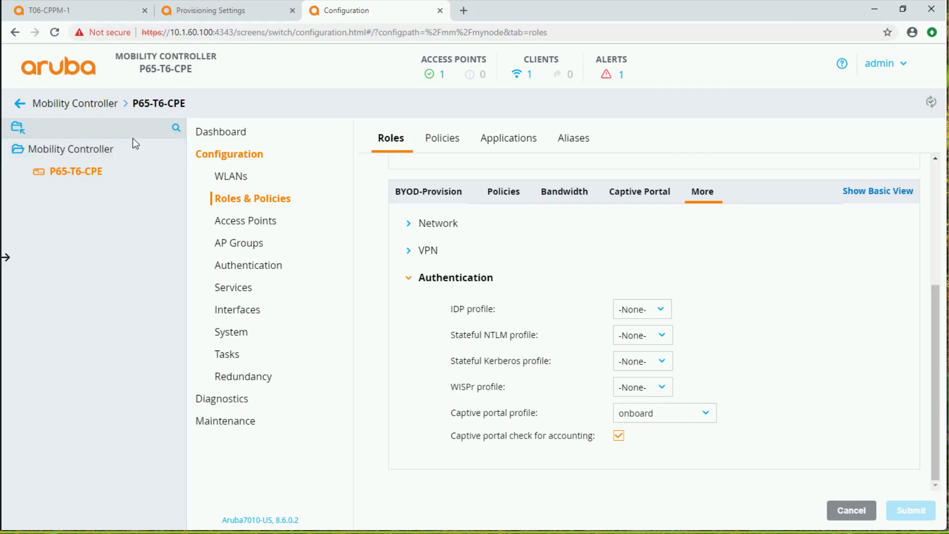
Reopen the onboard captive portal authentication profile and check its Login page setting
left_click(244, 272)
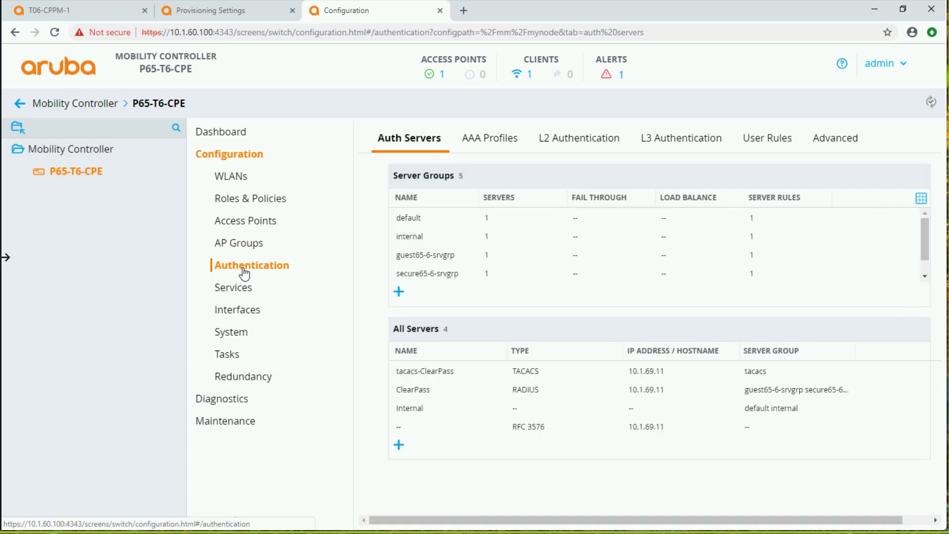
left_click(691, 143)
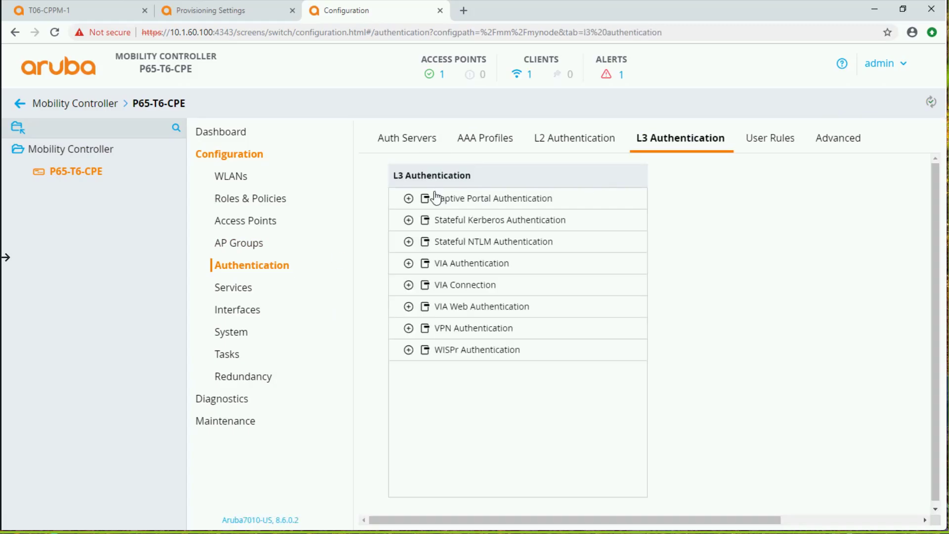
left_click(410, 200)
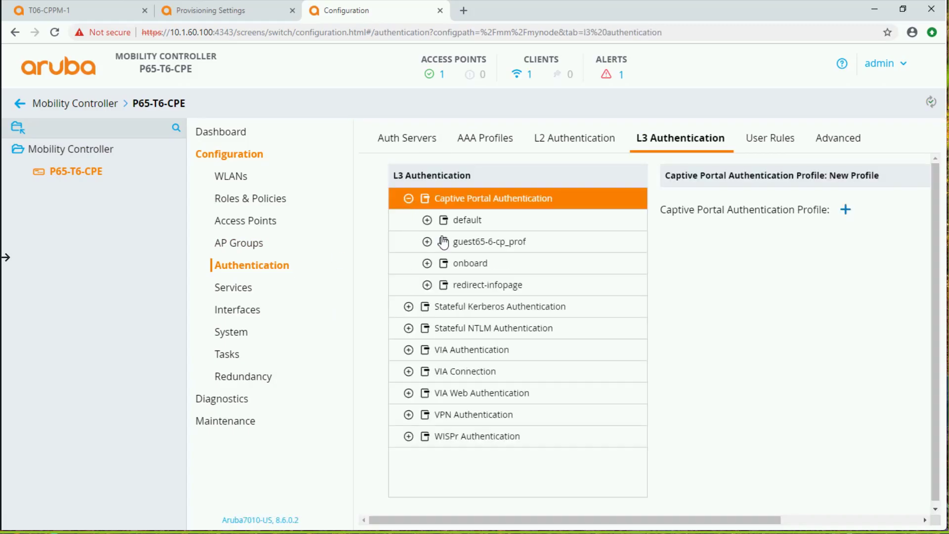
left_click(470, 264)
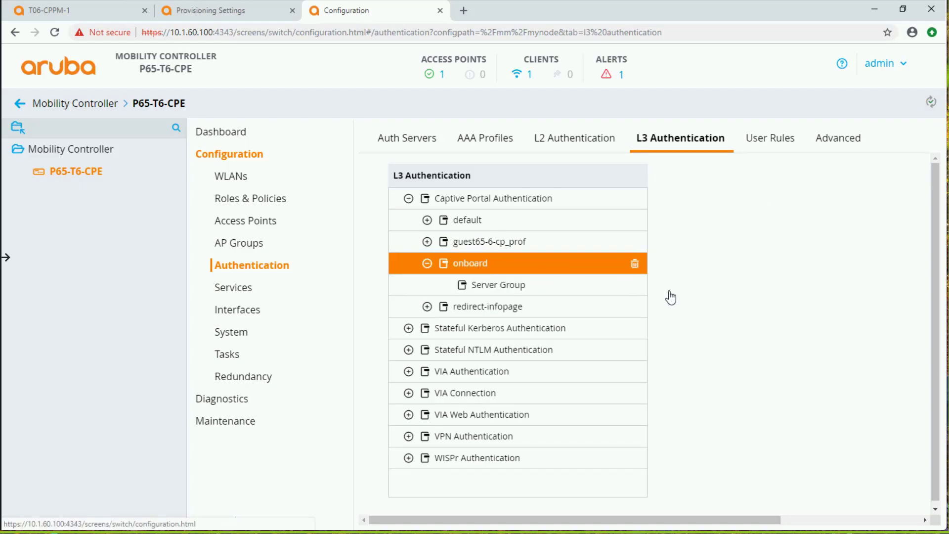
scroll(816, 360, "down", 6)
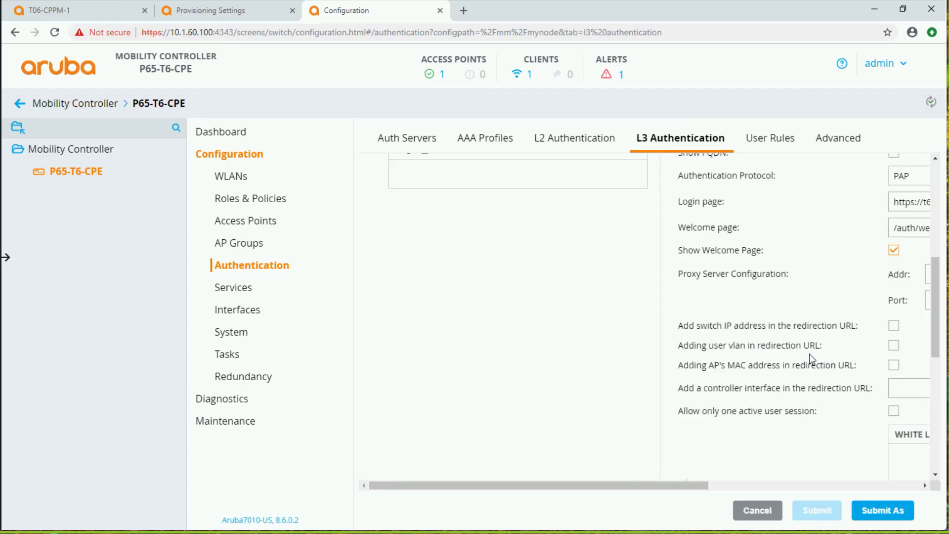
left_click(901, 201)
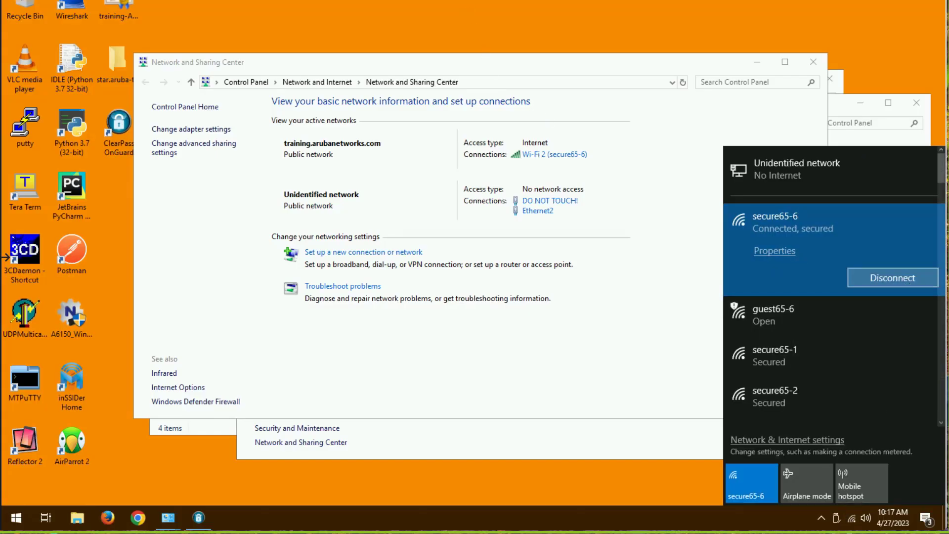
Disconnect the Windows client from secure65-6, switch to the controller's command line and list its users with show user
left_click(893, 278)
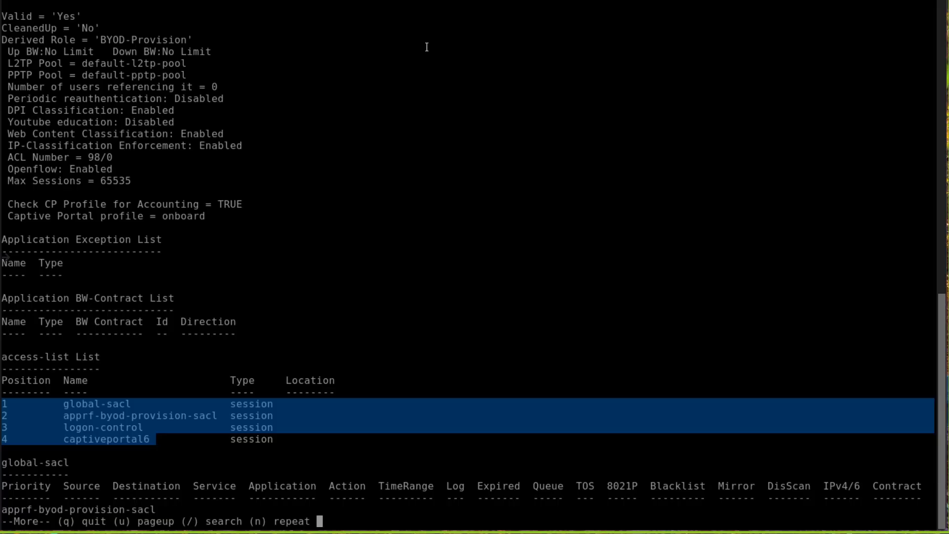
left_click(484, 267)
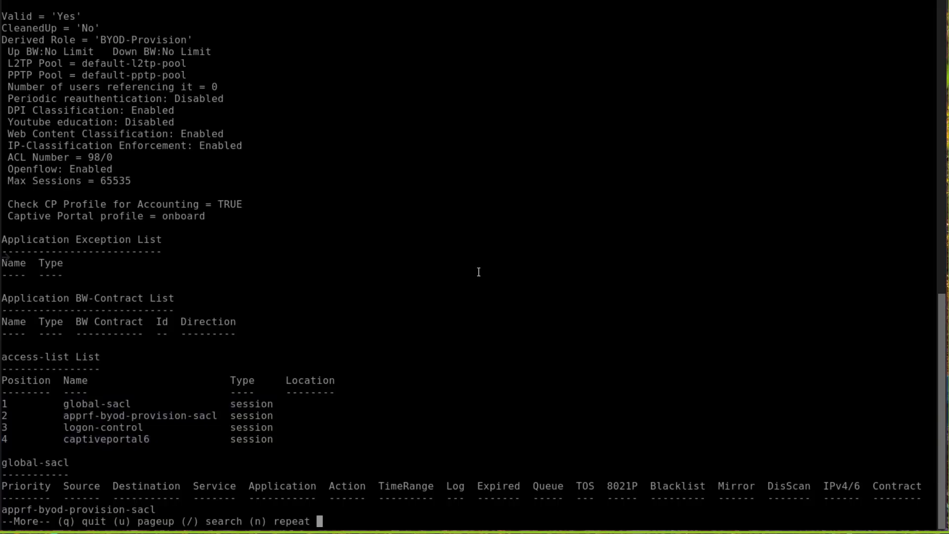
key("q")
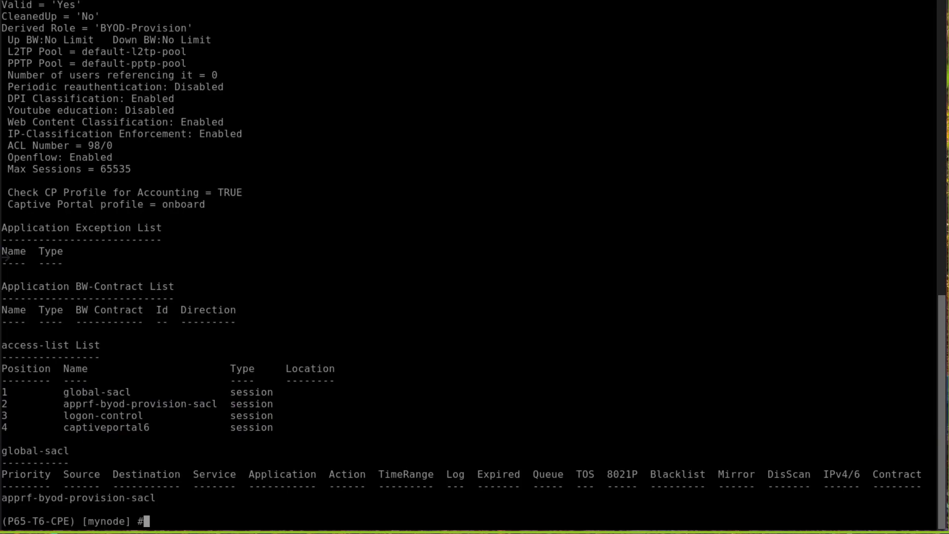
type("ow user")
key("Return")
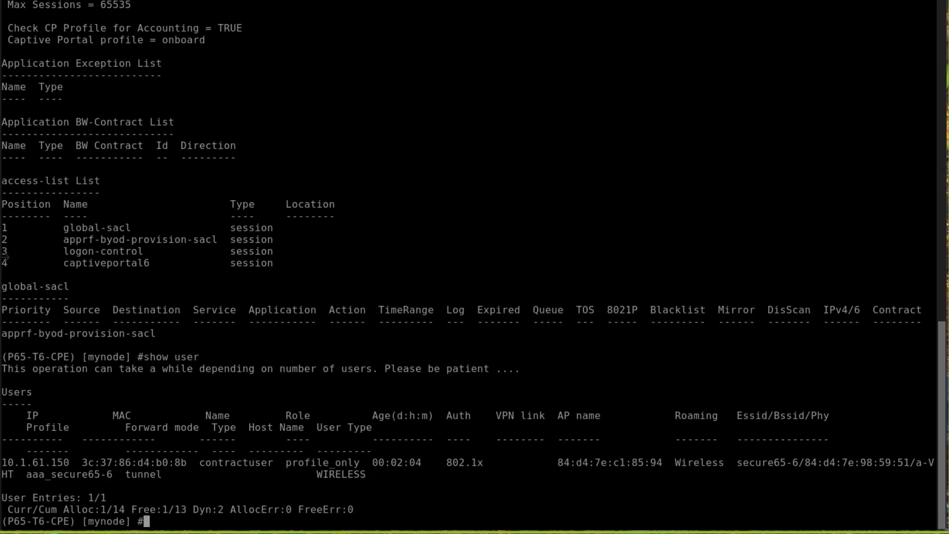
Clear the controller's user sessions with aaa user delete all, and run show user to check the table
type("aaa user delete all")
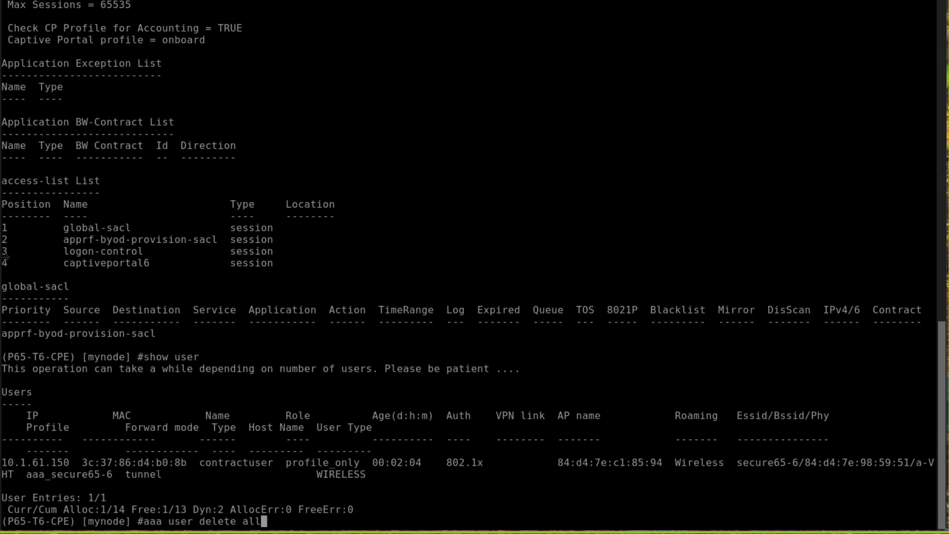
key("Return")
type("show user")
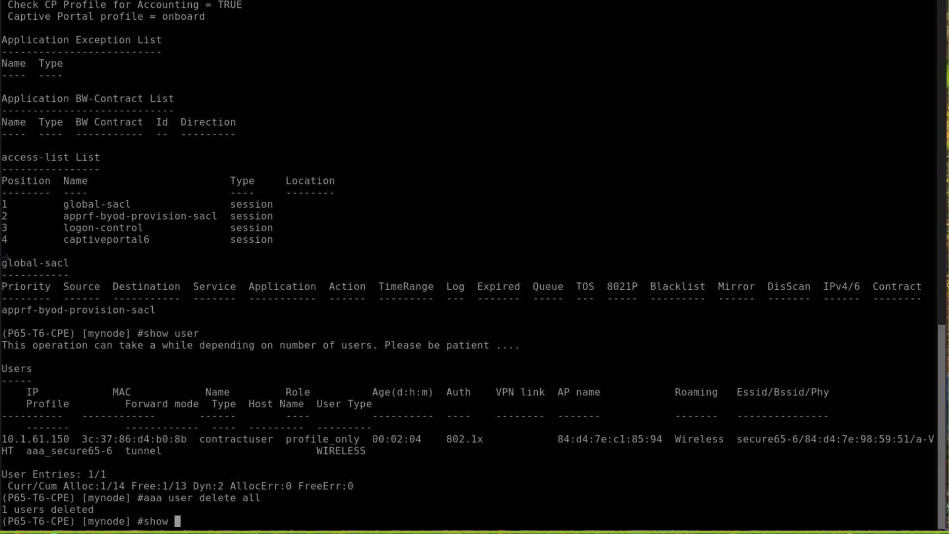
key("Return")
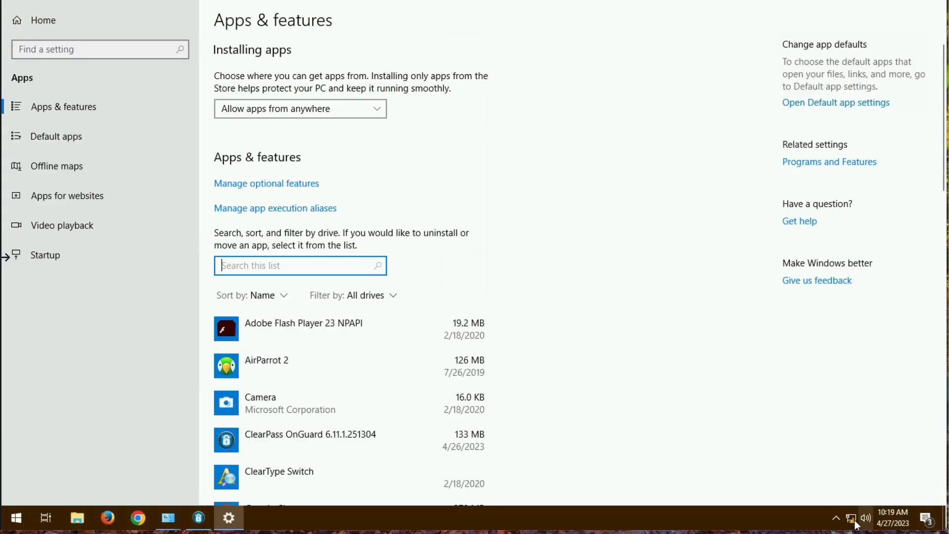
Switch to the Windows client and connect it to the secure65-6 wireless network
left_click(851, 520)
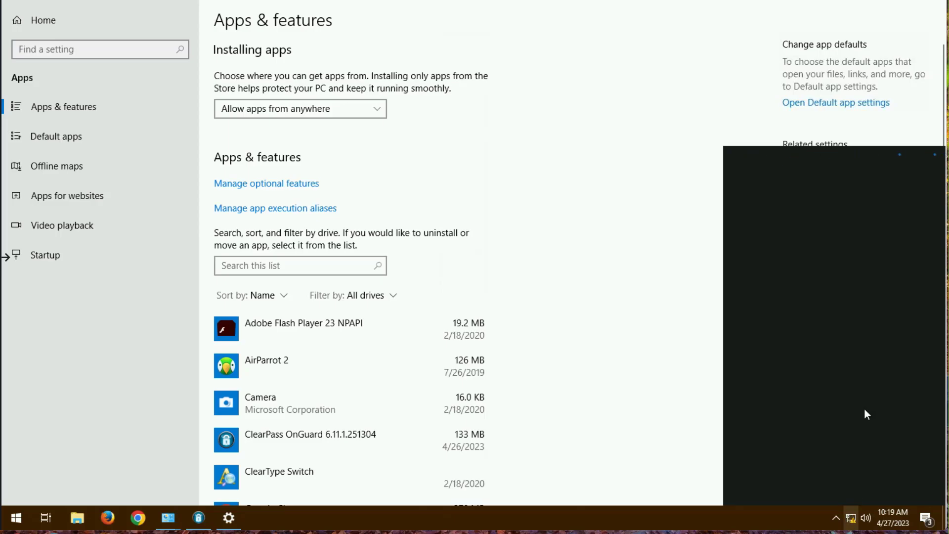
left_click(829, 230)
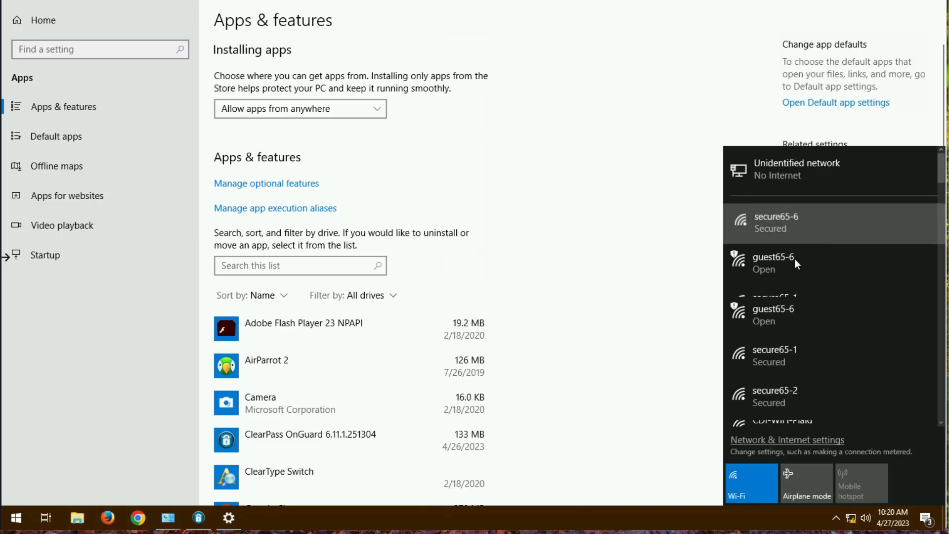
left_click(901, 287)
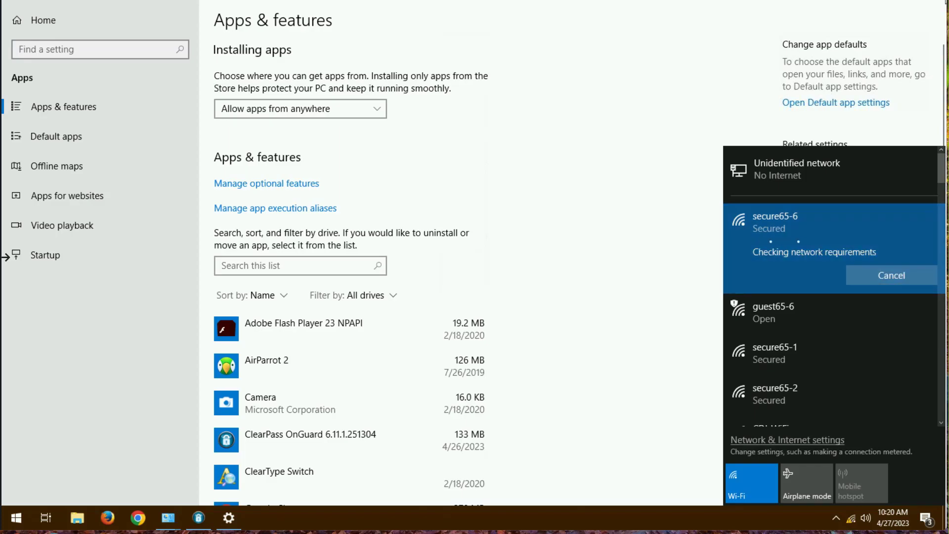
Close the Settings, Network and Sharing Center, firewall, Network Connections and ClearPass OnGuard windows, and check the client's network status
left_click(941, 1)
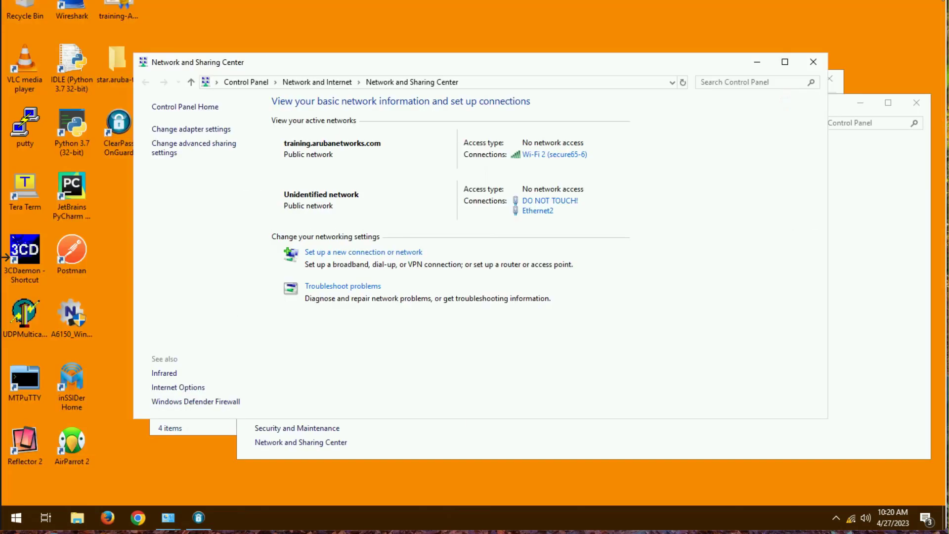
left_click(807, 68)
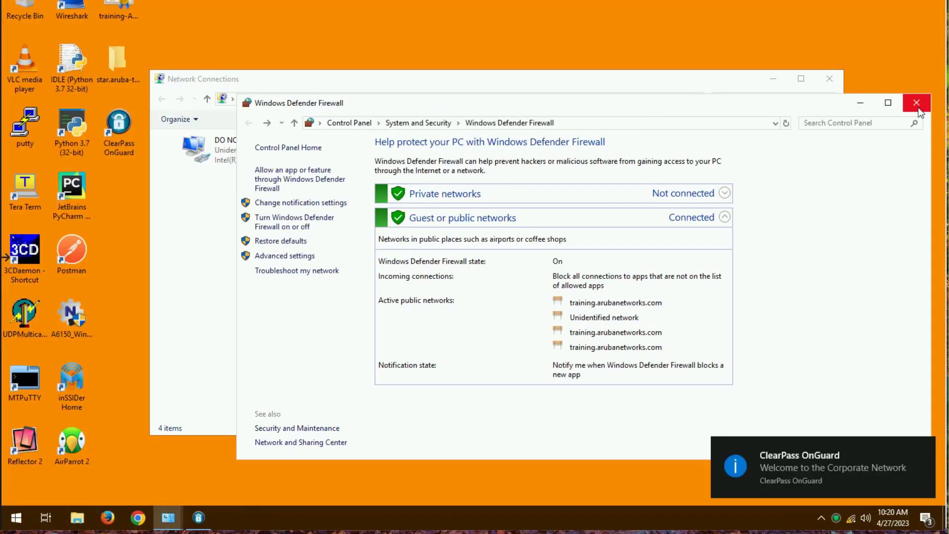
left_click(918, 102)
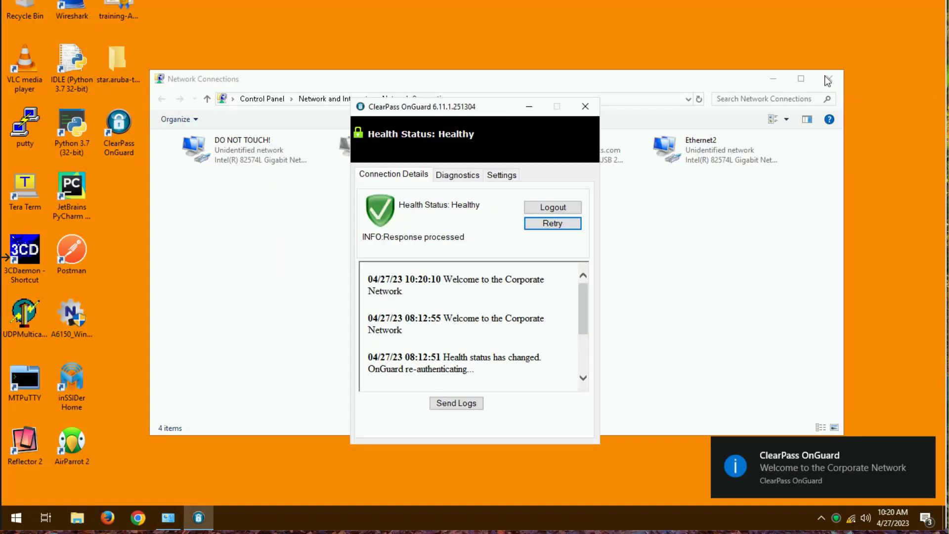
left_click(828, 79)
left_click(593, 103)
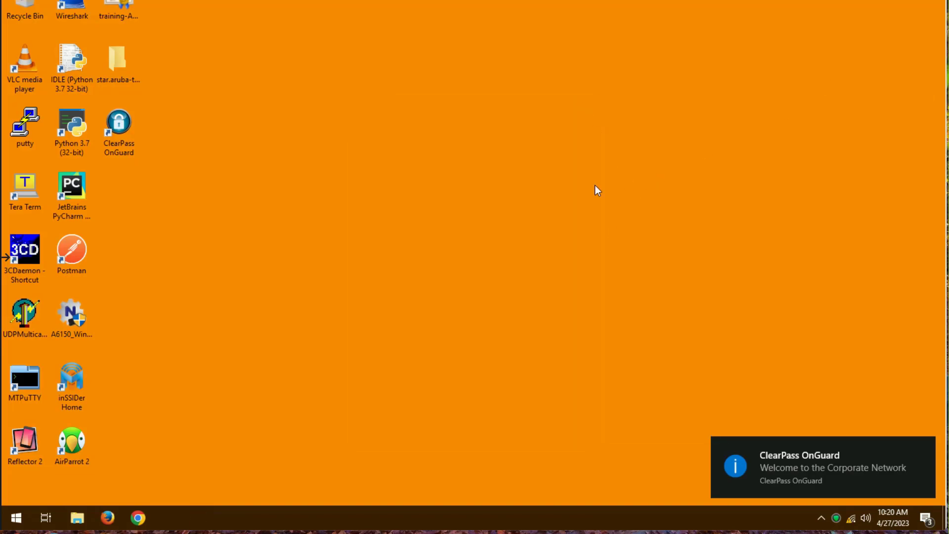
left_click(851, 521)
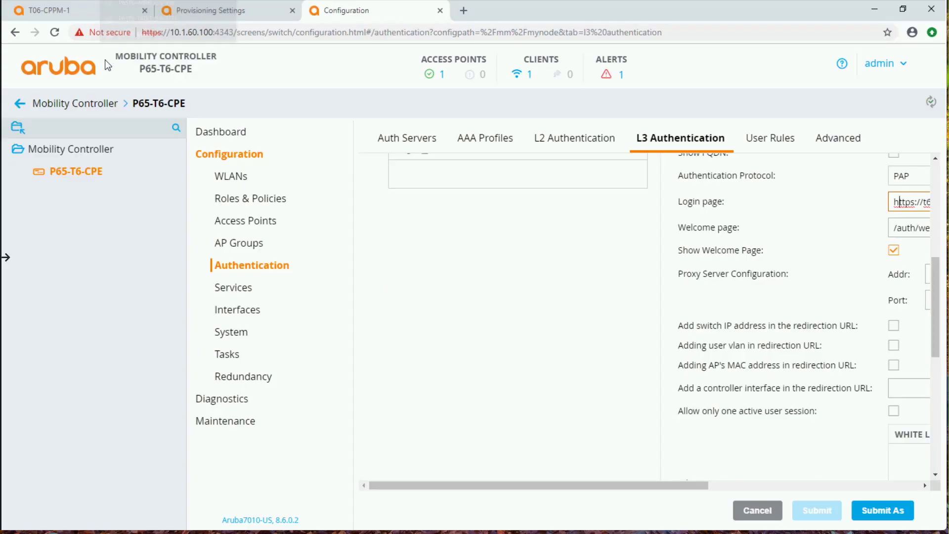
Switch to ClearPass Policy Manager and review the summary of the newest RADIUS request in the Access Tracker
left_click(85, 11)
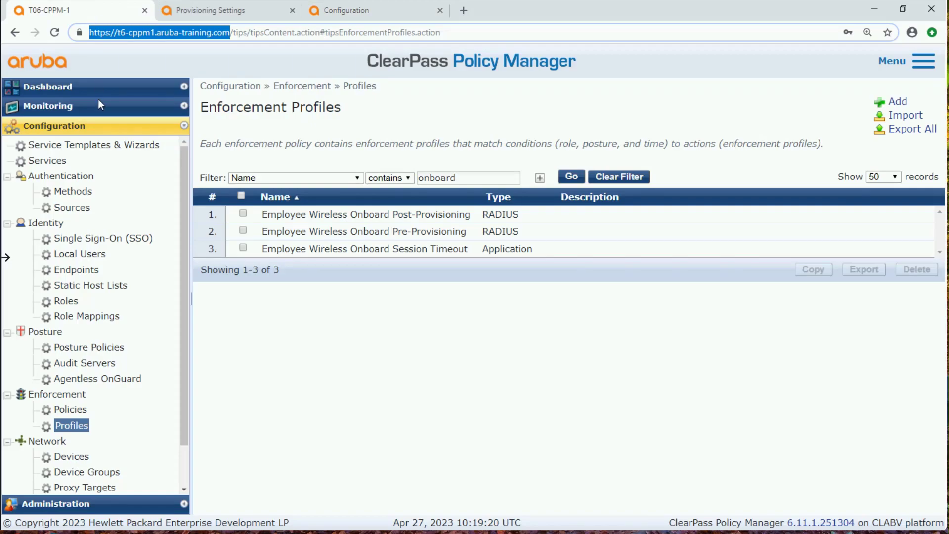
left_click(72, 108)
left_click(74, 143)
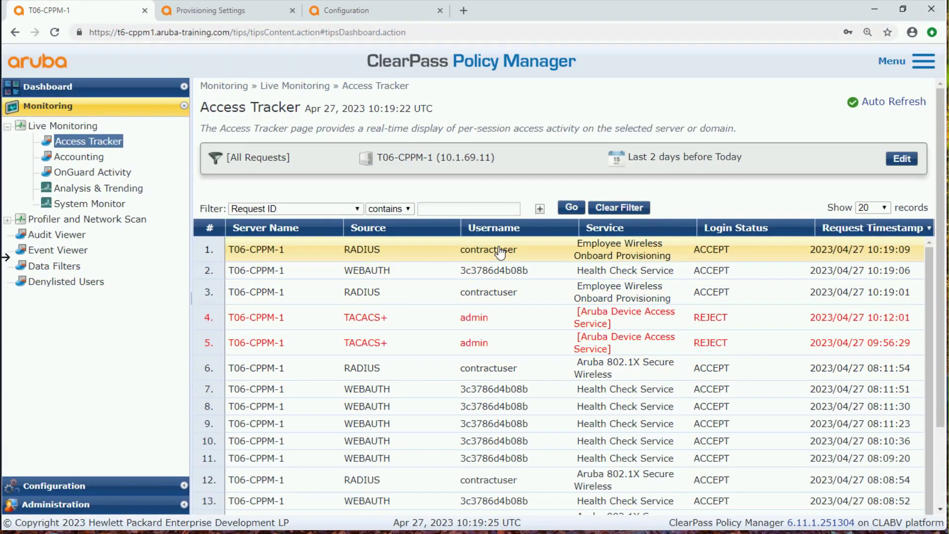
left_click(497, 252)
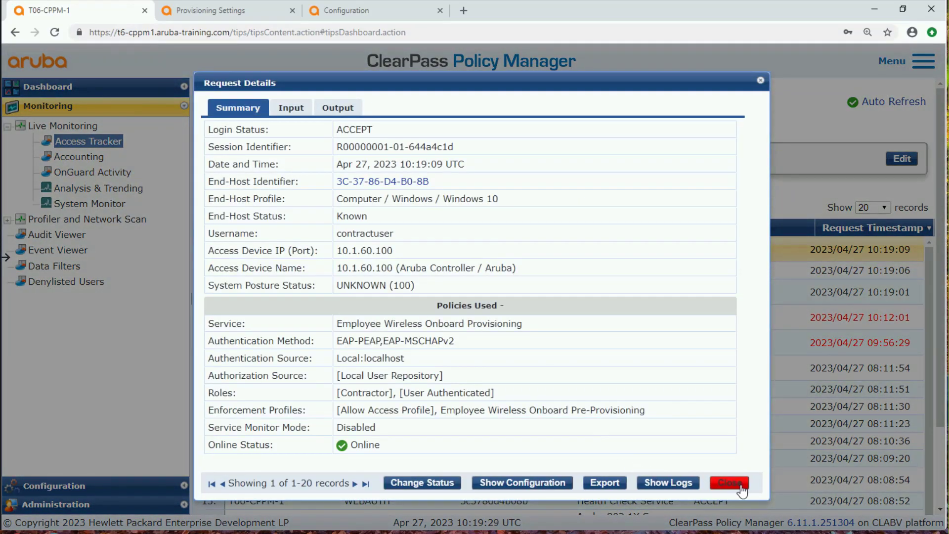
left_click(730, 482)
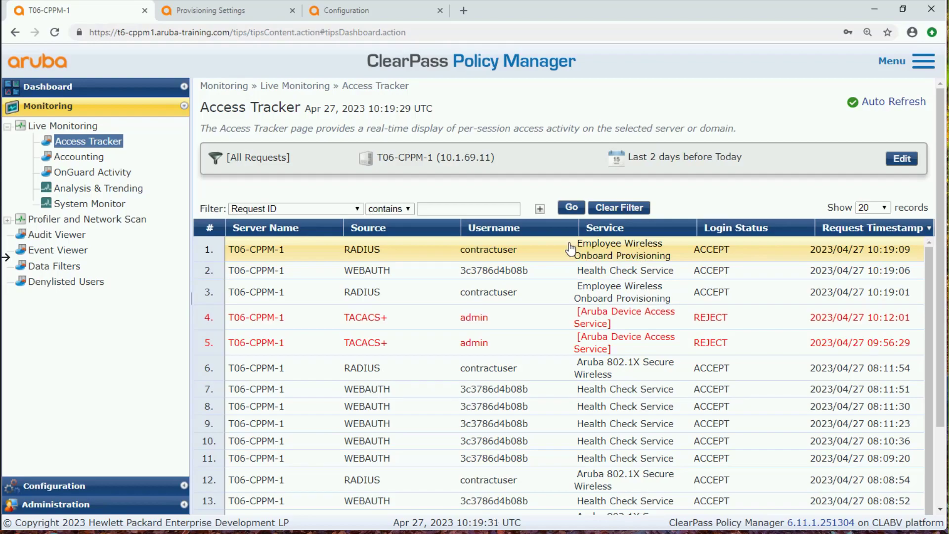
Check the service matched by the newest RADIUS request and display that request's service configuration details
left_click_drag(574, 245, 675, 259)
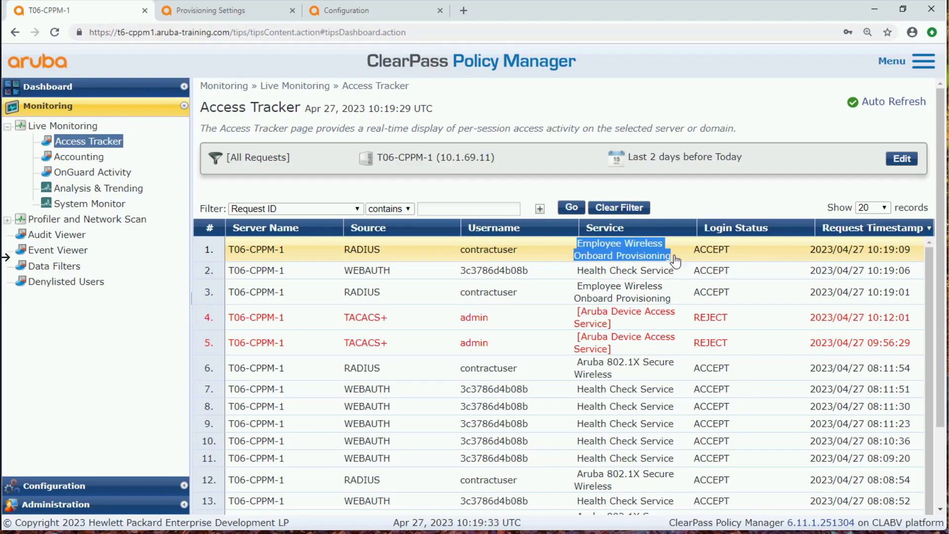
left_click(541, 255)
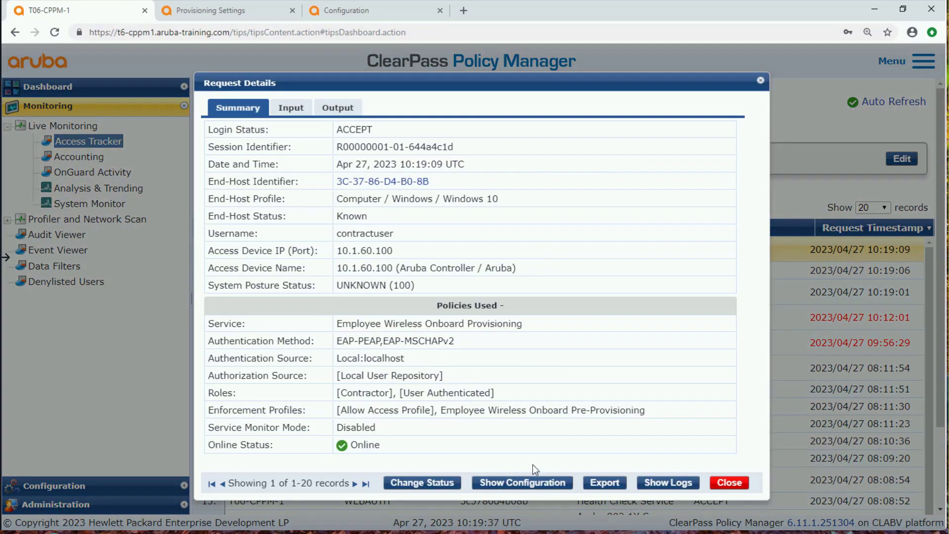
left_click(531, 482)
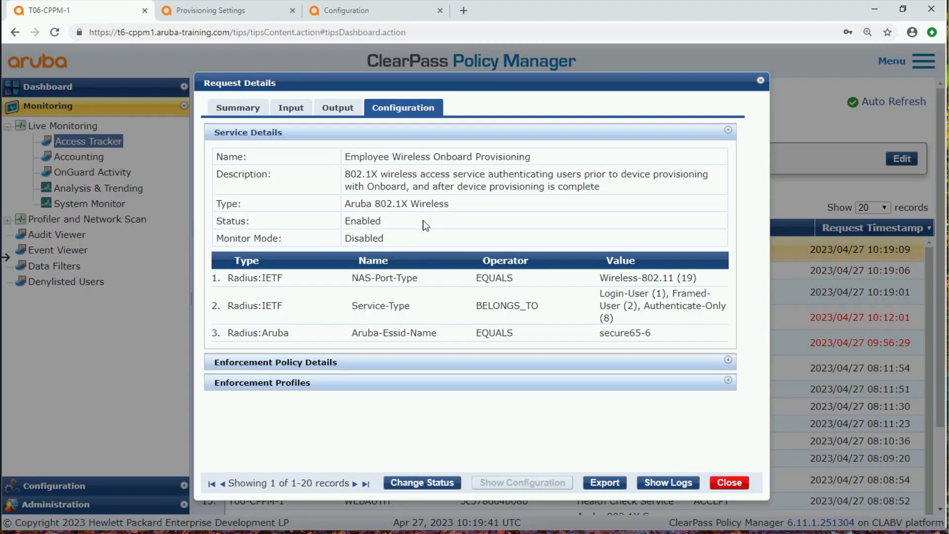
Examine the matched service's name, its enforcement policy conditions and its enforcement profiles in the request's configuration details
left_click_drag(532, 157, 345, 157)
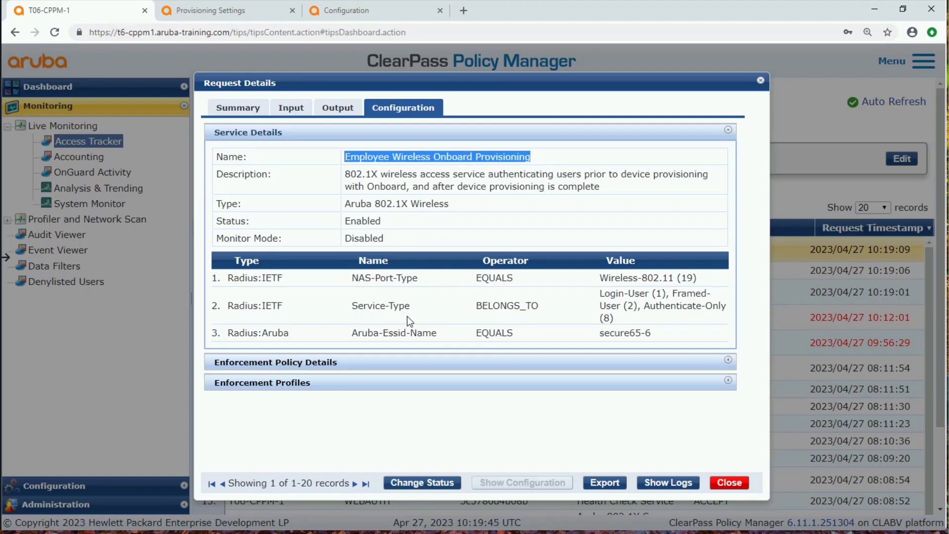
left_click(347, 364)
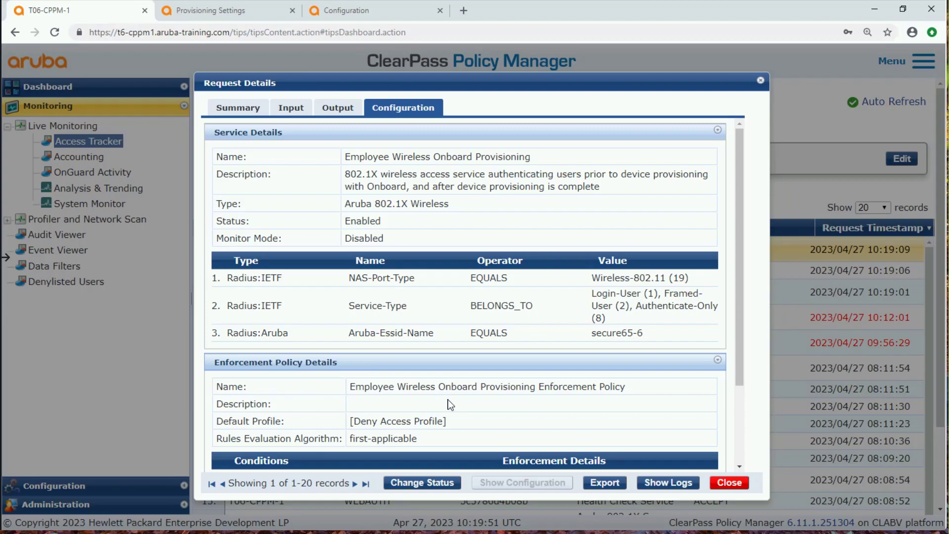
scroll(450, 402, "down", 2)
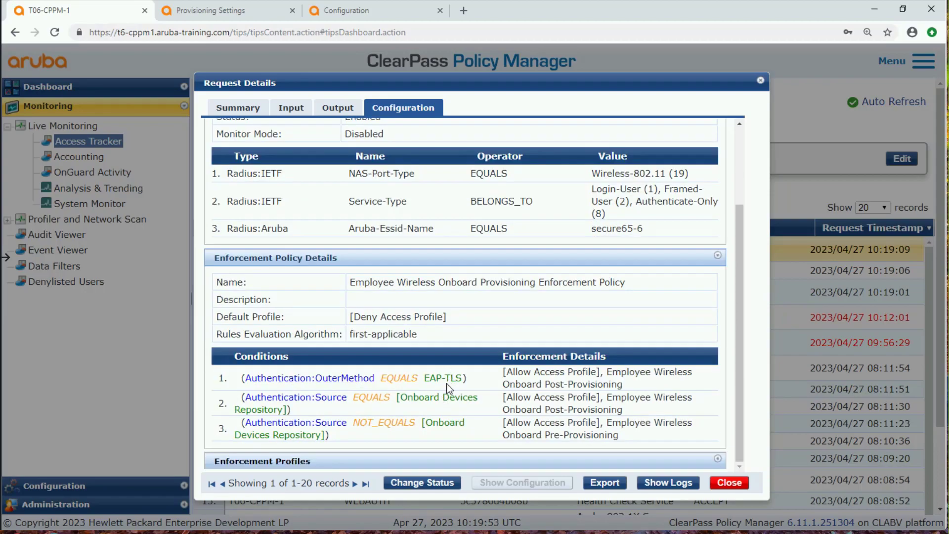
left_click(298, 462)
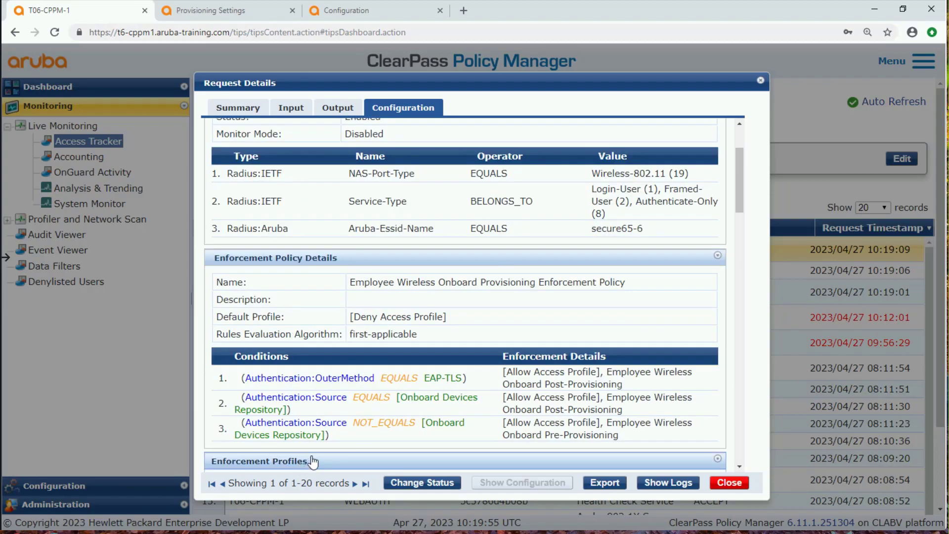
scroll(496, 400, "down", 6)
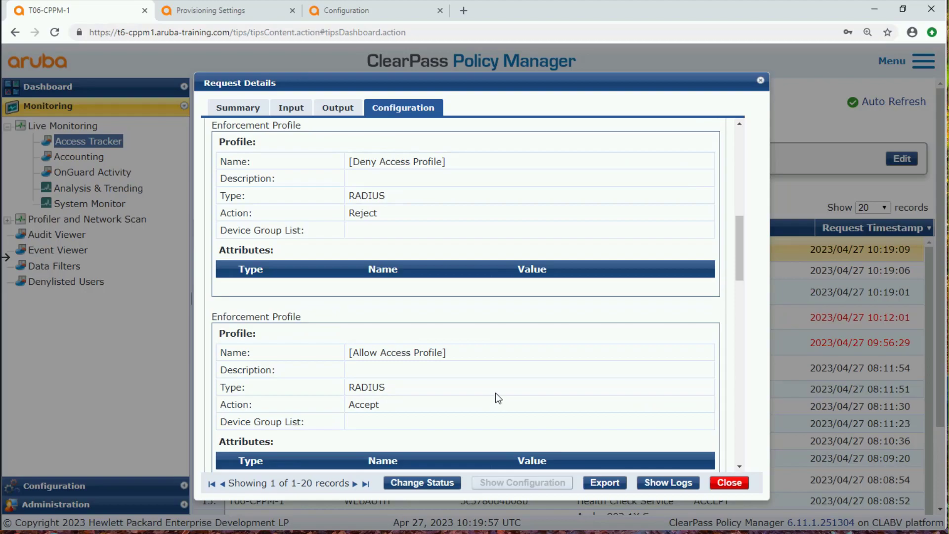
scroll(496, 392, "up", 6)
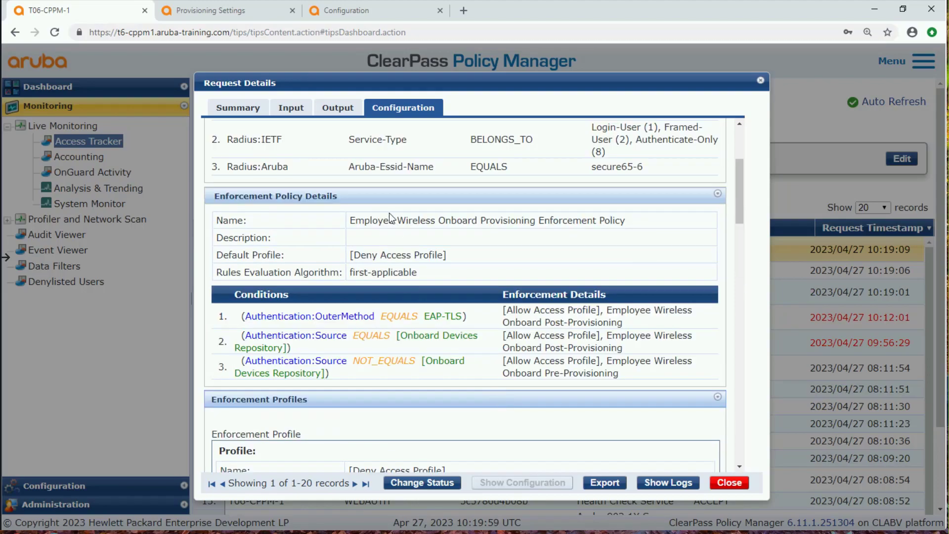
Check which enforcement profiles were applied in the request's summary, and close the request details
left_click(256, 105)
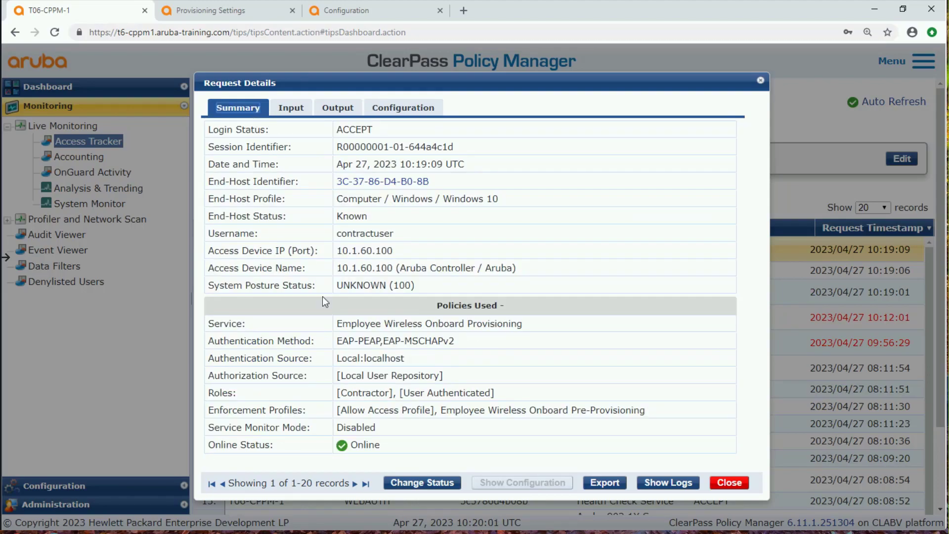
left_click_drag(654, 413, 443, 414)
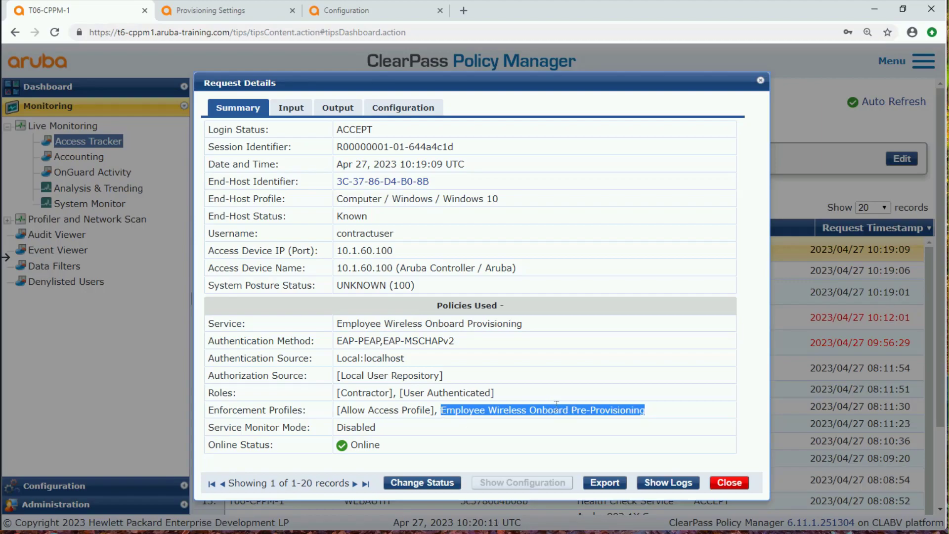
left_click(729, 482)
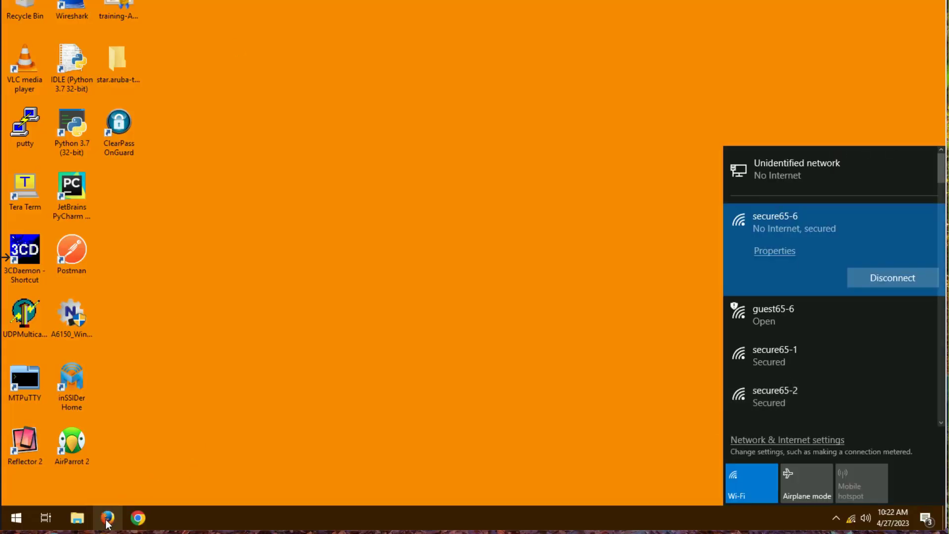
Switch to Firefox on the Windows client, browse to 10.254.1.21, dismiss the update offer and check the redirected provisioning page's address
left_click(109, 518)
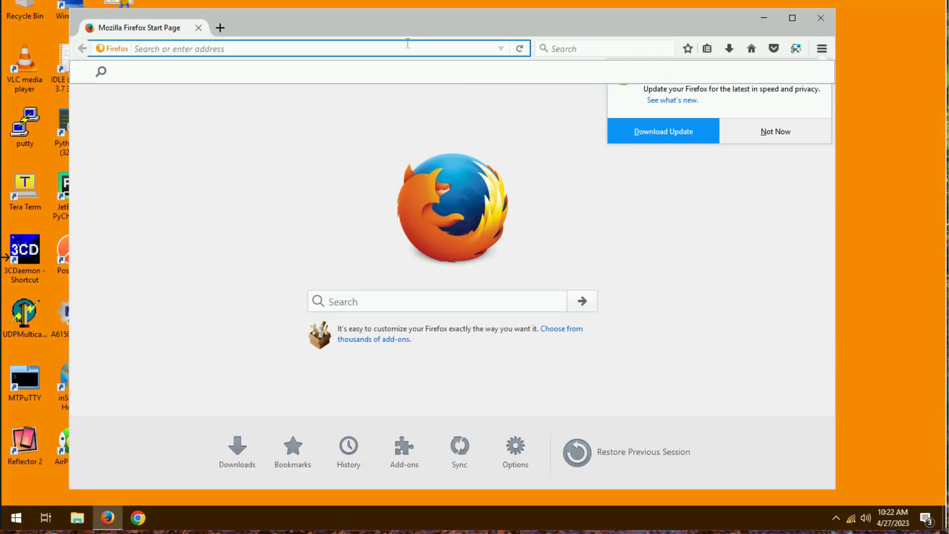
left_click(408, 43)
type("10.254.1.21")
key("Return")
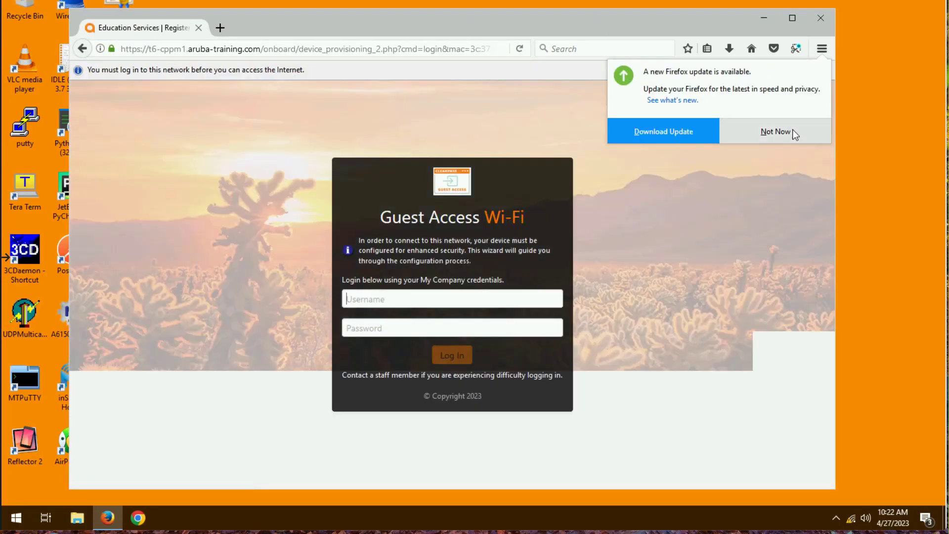
left_click(775, 131)
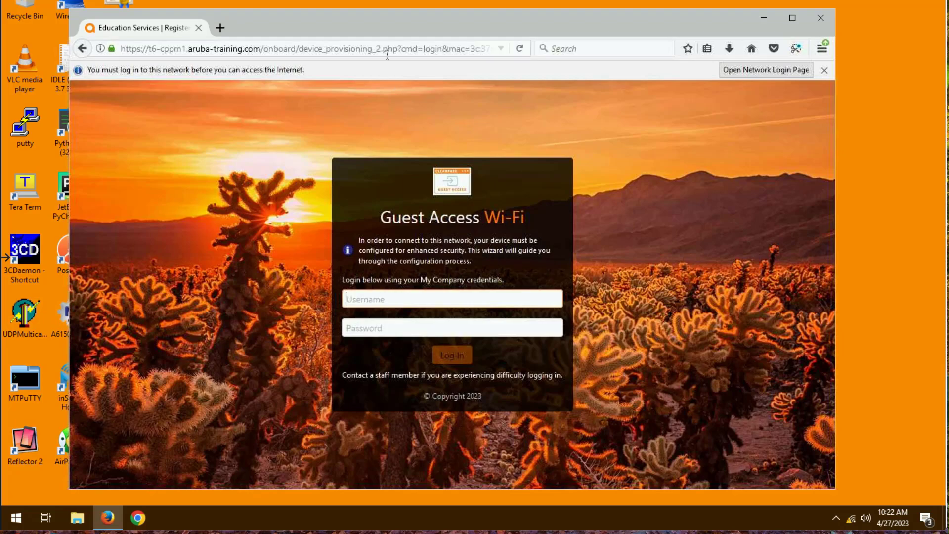
left_click_drag(399, 49, 346, 51)
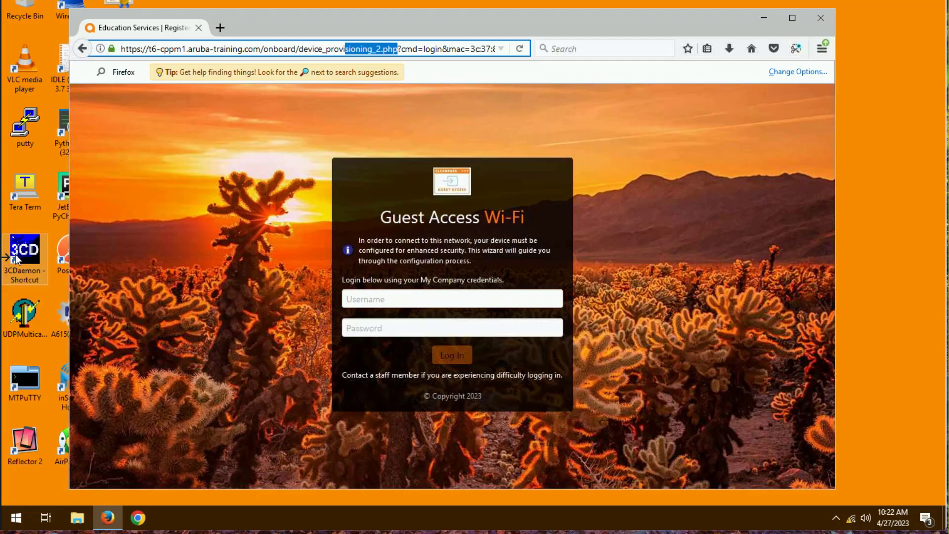
Log in to the device provisioning portal as contractUser with the account password
left_click(403, 299)
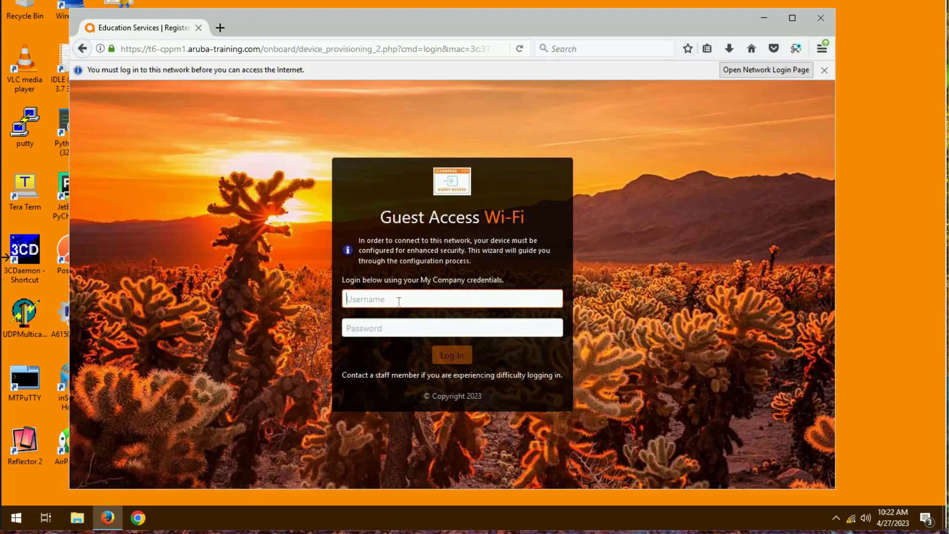
type("cont")
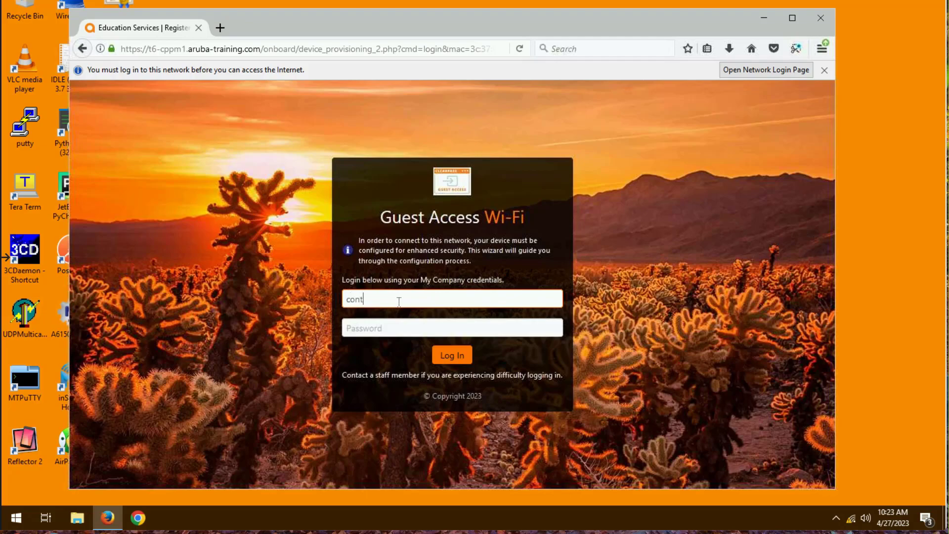
type("ractUsaruba")
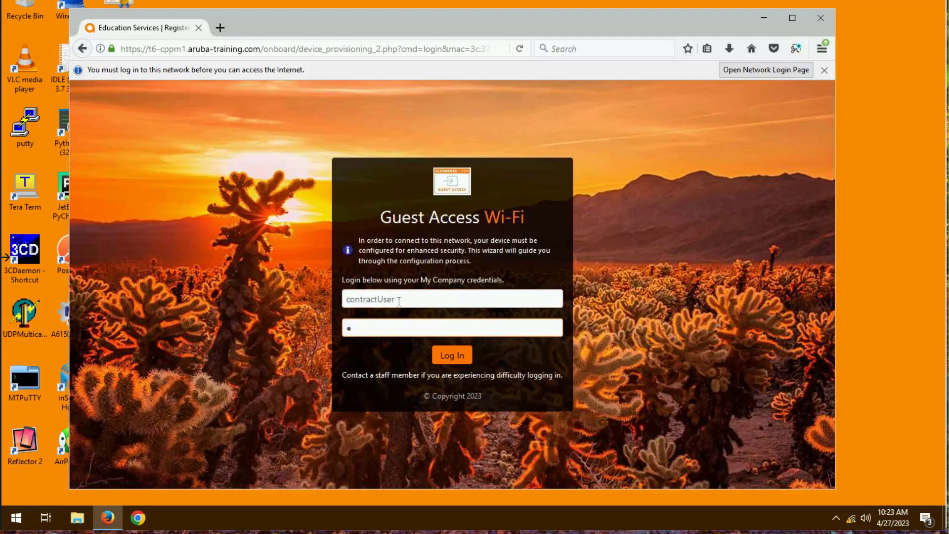
key("Return")
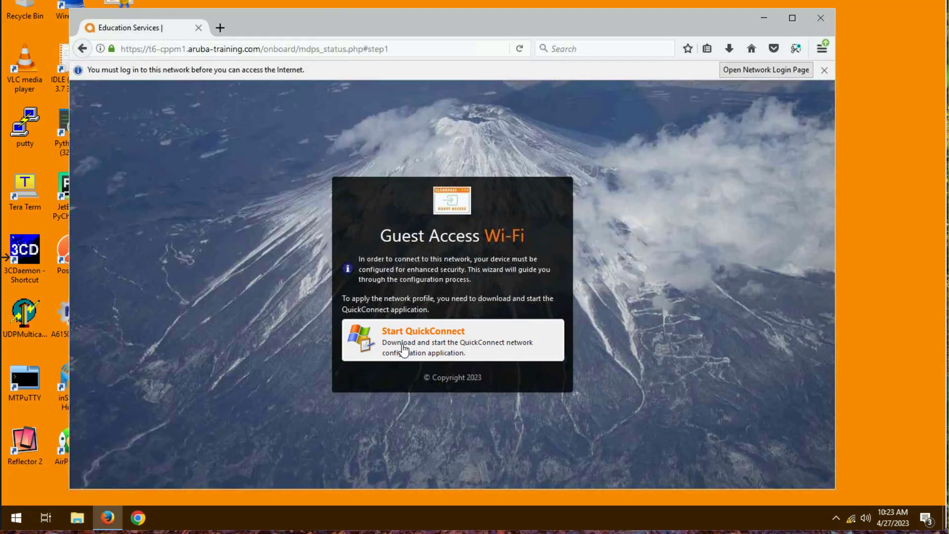
Download ArubaQuickConnect.exe from the provisioning page, run it from the Downloads folder and start the Onboard Wizard's configuration
left_click(405, 349)
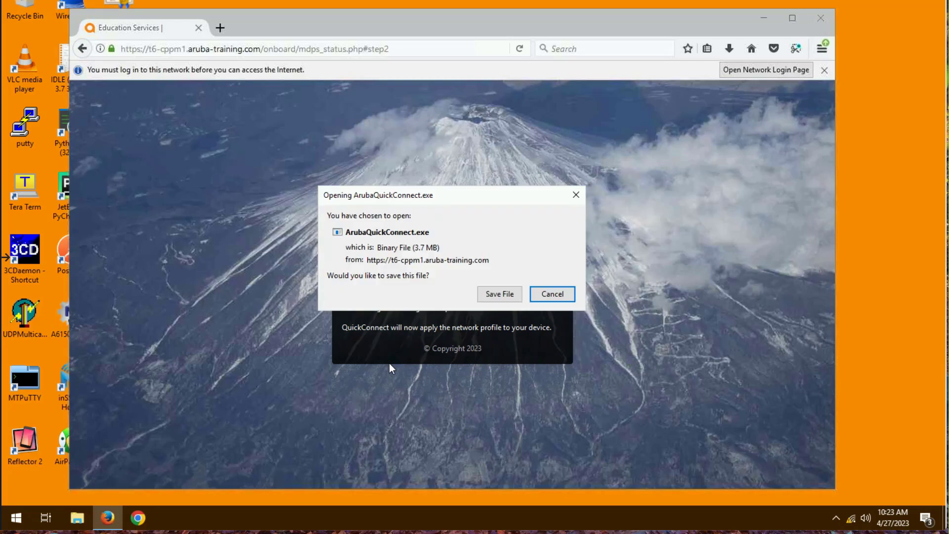
left_click(498, 295)
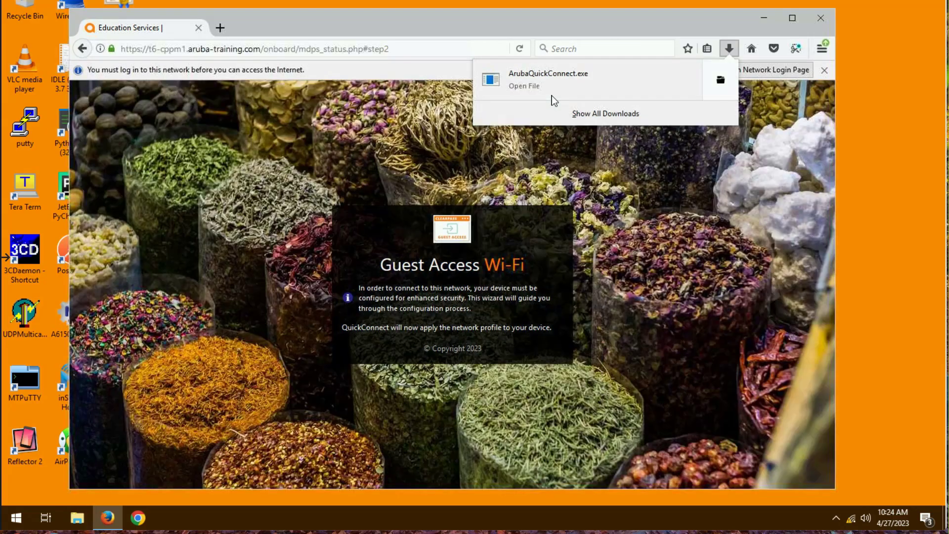
left_click(722, 80)
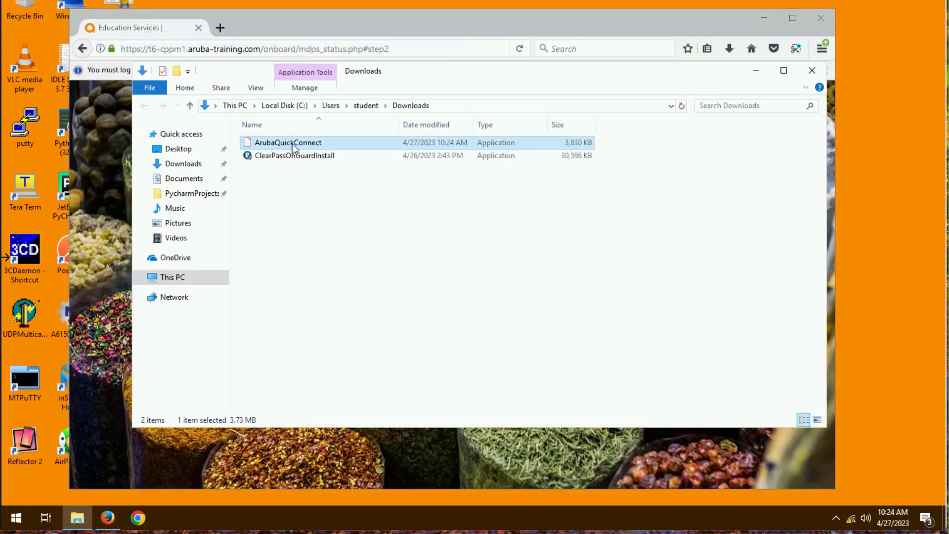
double_click(292, 144)
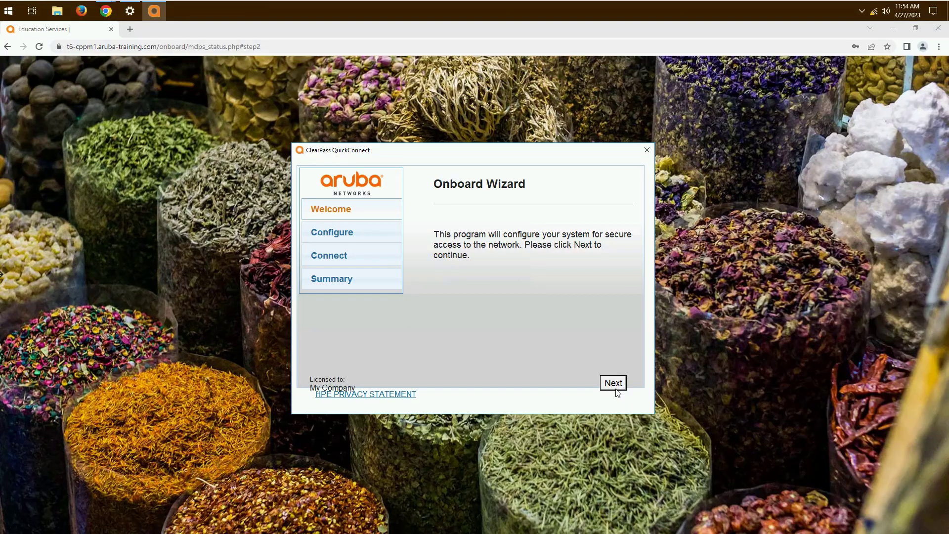
left_click(616, 390)
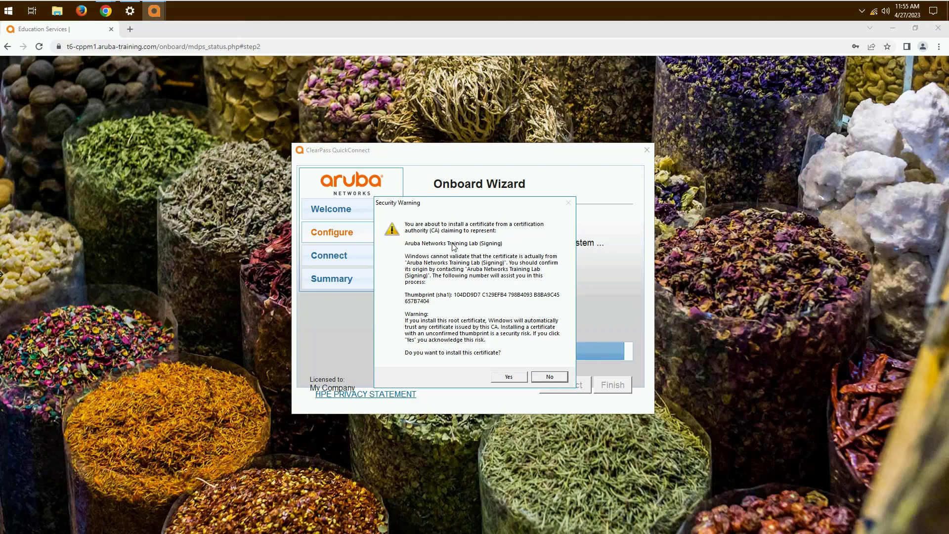
Accept installation of the Aruba Networks Training Lab signing and root certificates, and connect to the secure network through the Onboard Wizard
left_click(513, 377)
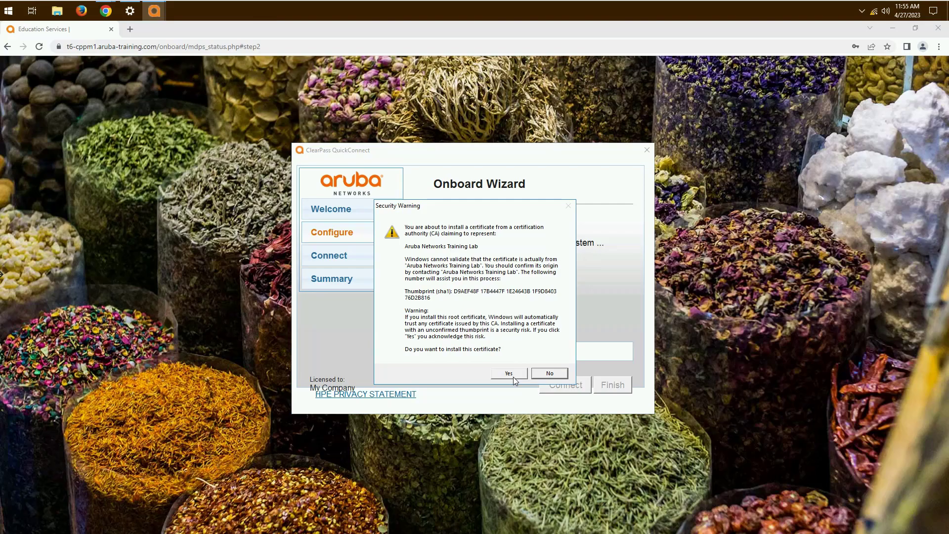
left_click(514, 376)
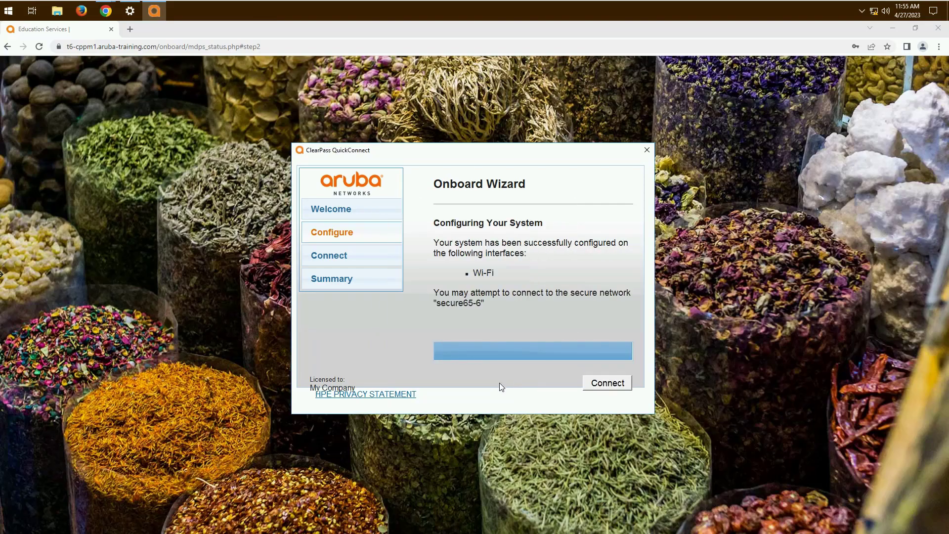
left_click(595, 385)
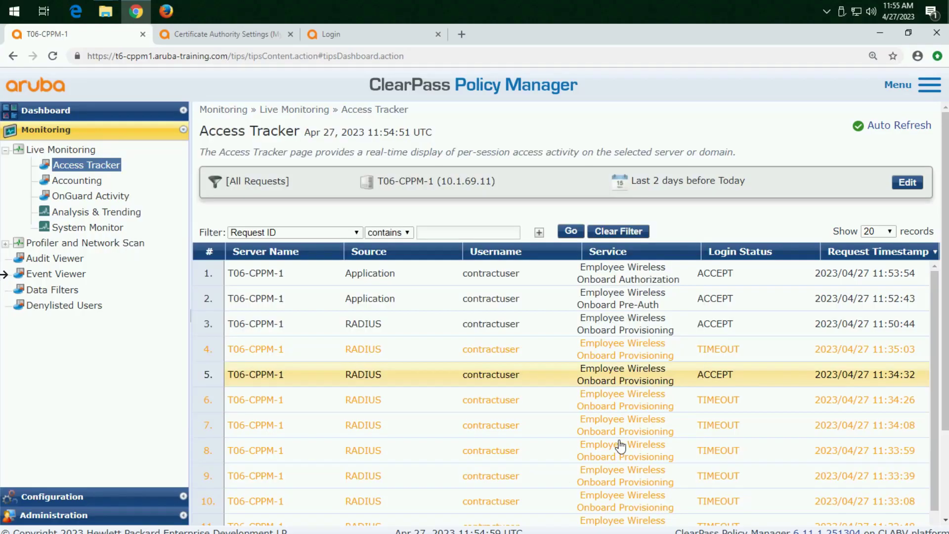
Check the authentication method of the accepted 11:50:44 RADIUS request in the Access Tracker, and close its details
left_click(501, 331)
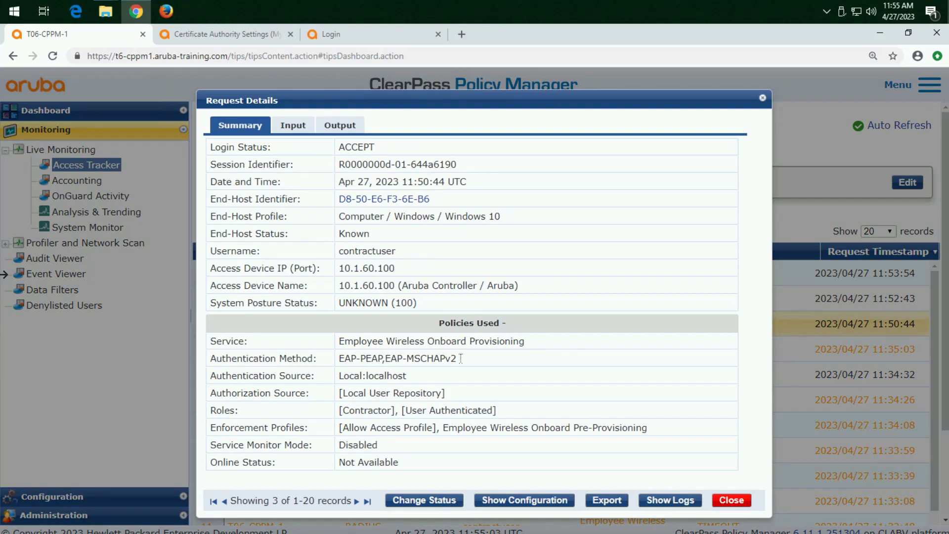
left_click_drag(471, 358, 338, 360)
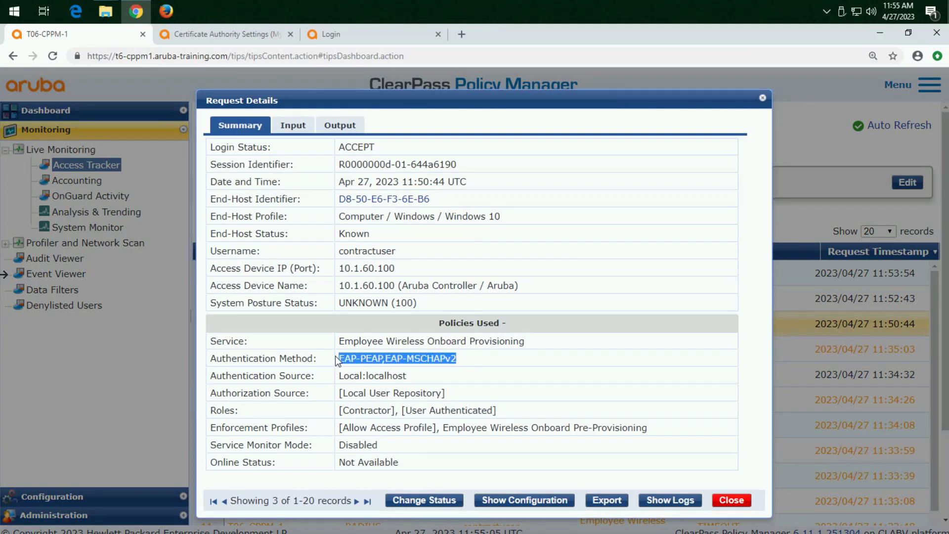
left_click(732, 500)
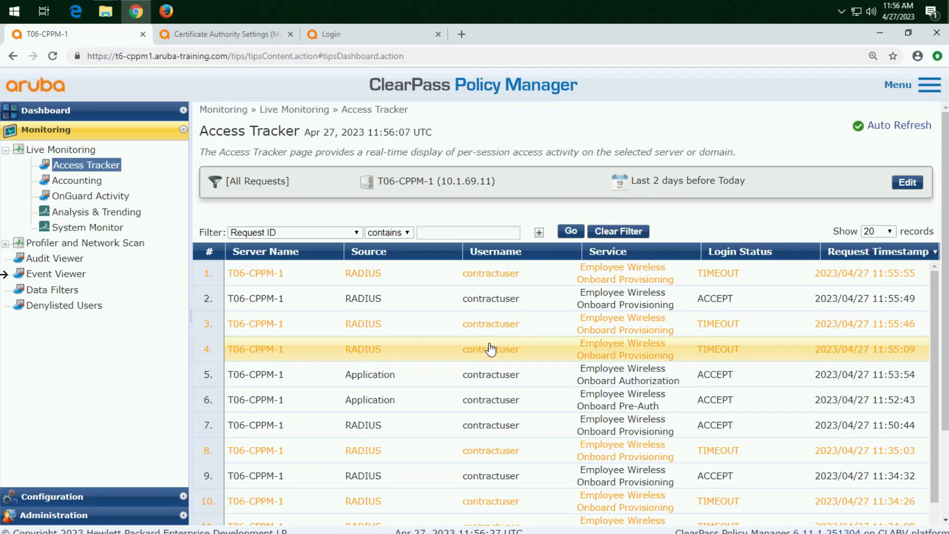
Check the authentication method of the accepted 11:55:49 RADIUS request, and close its details
left_click(514, 300)
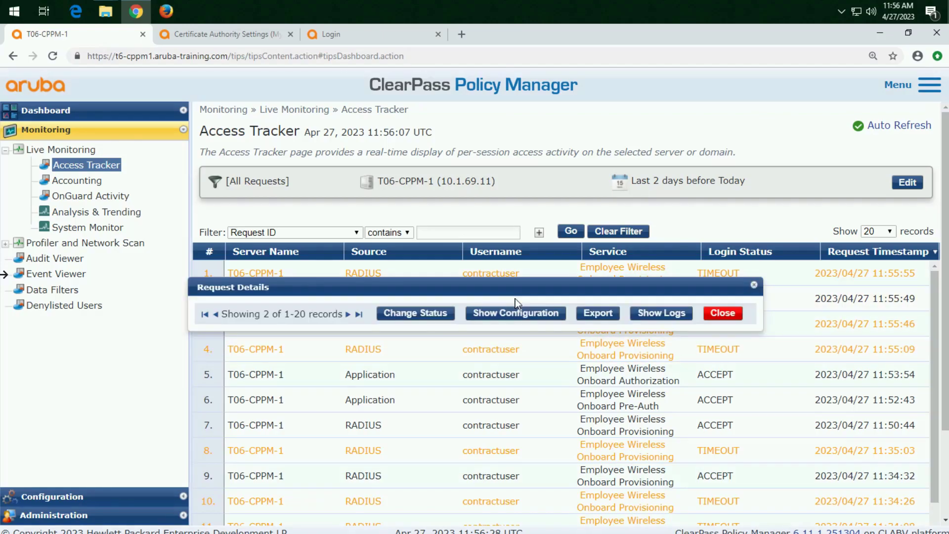
left_click_drag(378, 359, 338, 359)
left_click(732, 500)
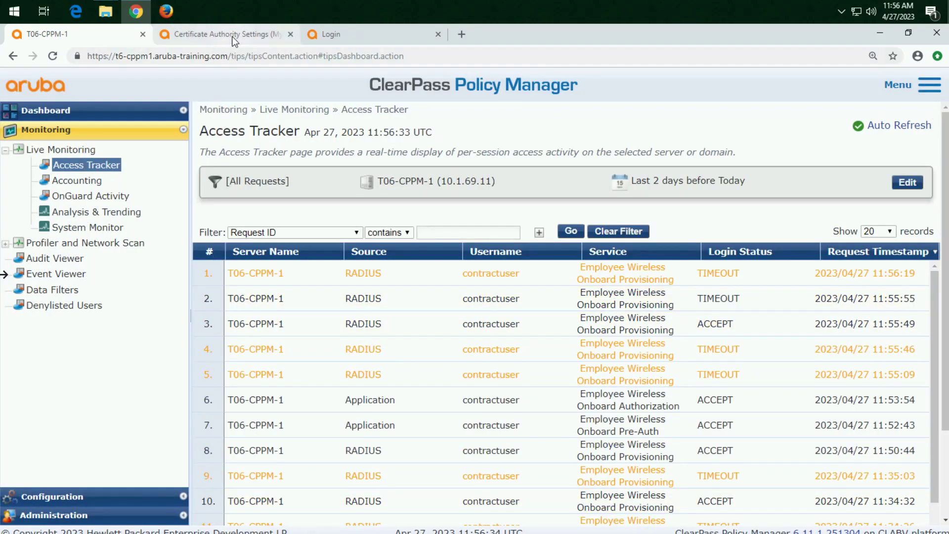
Switch to ClearPass Onboard and review the onboarded clients by device and by username
left_click(232, 40)
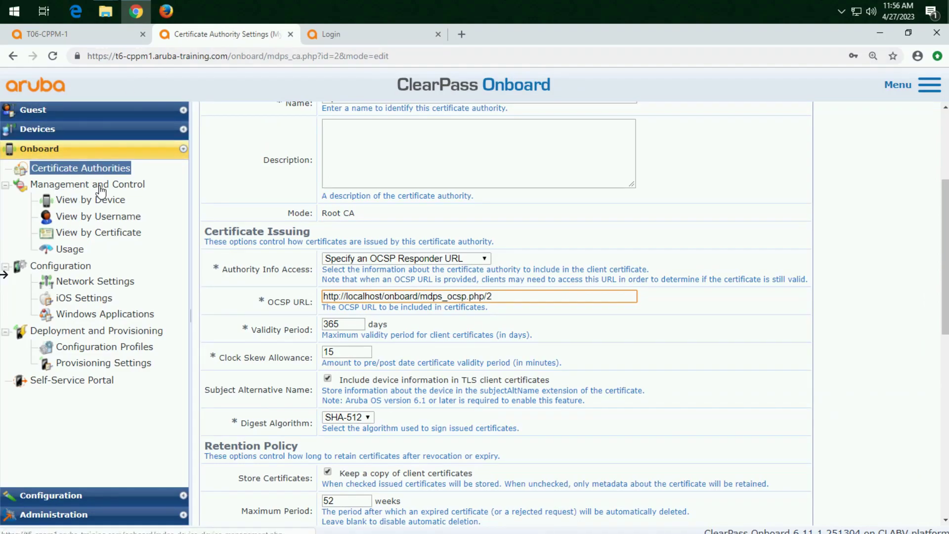
left_click(106, 203)
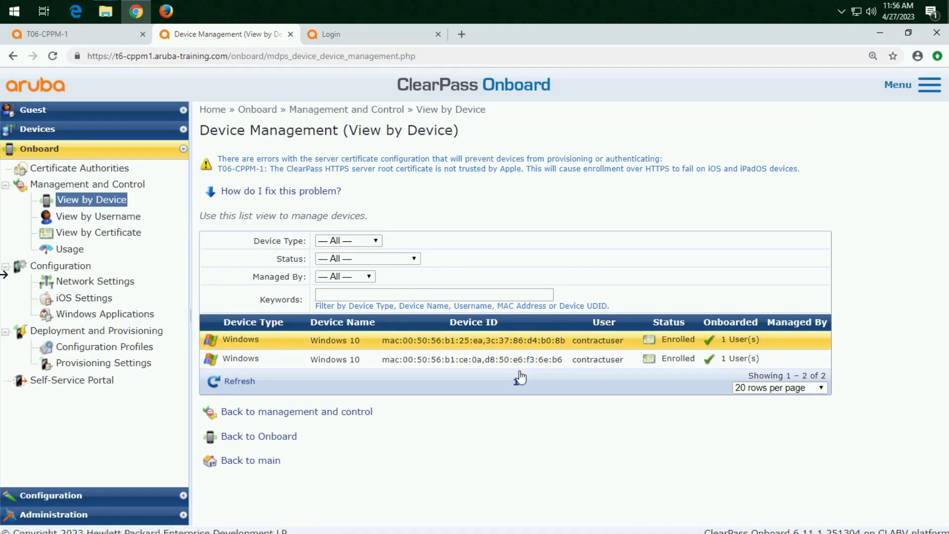
left_click(135, 221)
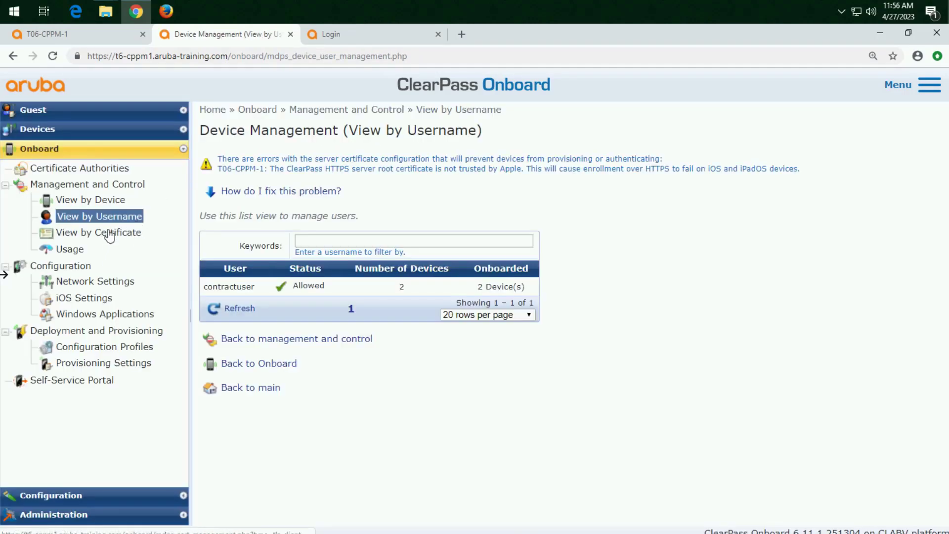
Display the certificates issued to contractuser and examine their subject, issuer and validity details
left_click(326, 287)
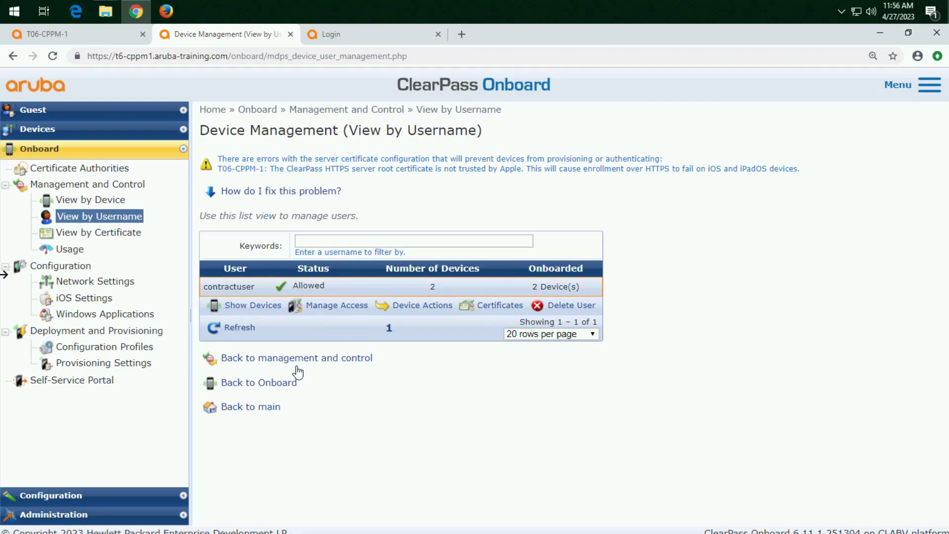
left_click(498, 305)
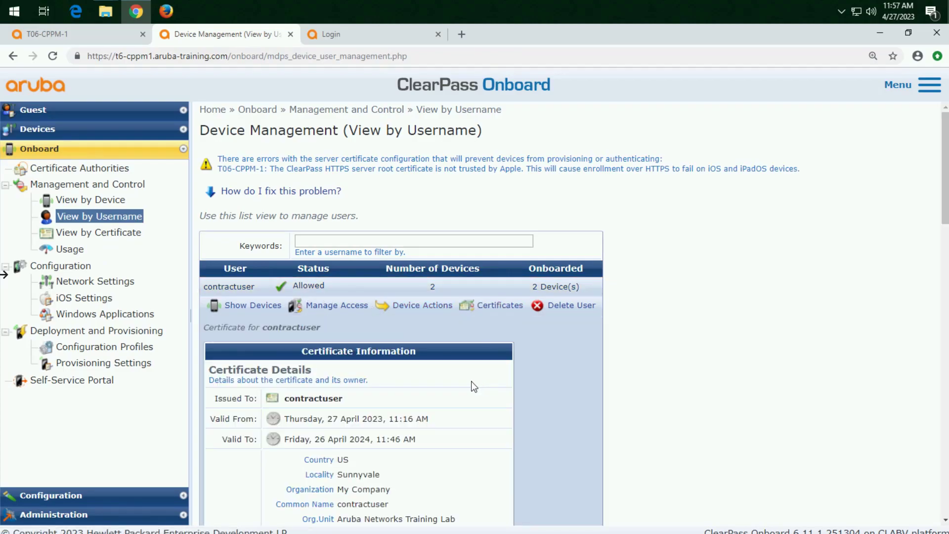
scroll(473, 385, "down", 5)
scroll(463, 376, "down", 6)
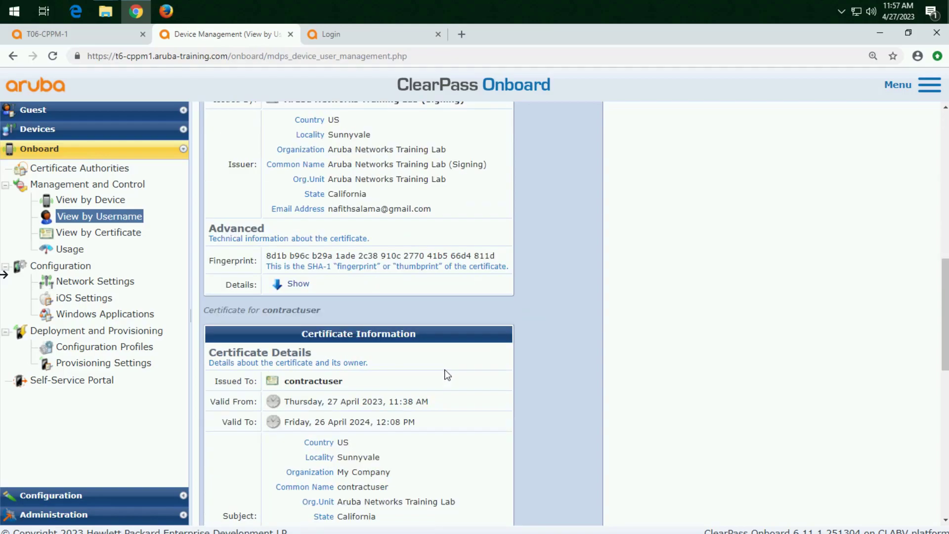
Examine contractuser's second certificate, including its subject and issuer details, and list the TLS client certificates in certificate management
scroll(443, 375, "down", 5)
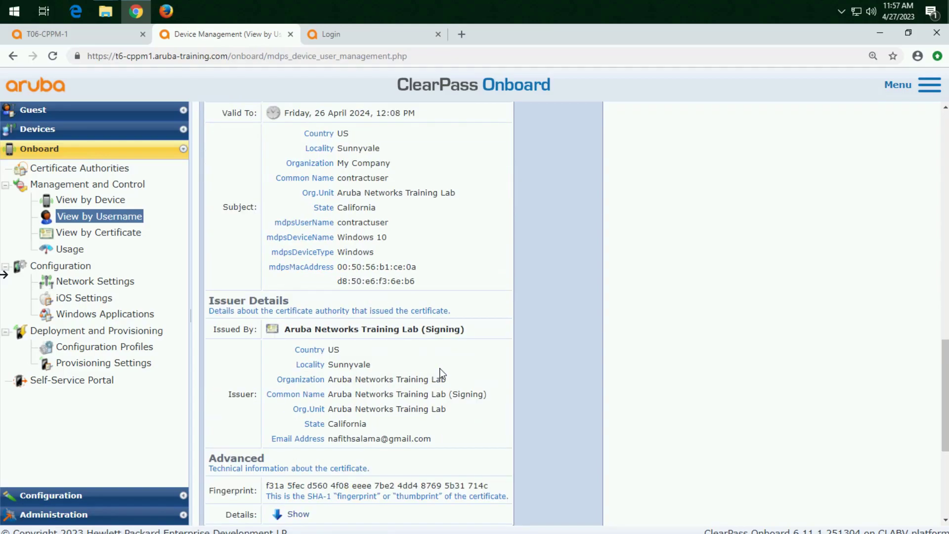
scroll(439, 371, "down", 4)
scroll(439, 371, "up", 6)
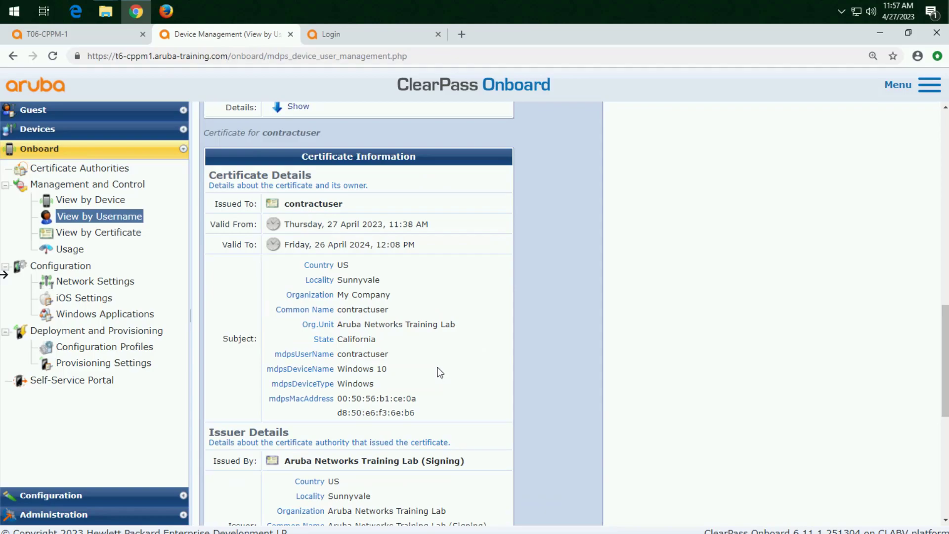
left_click(99, 236)
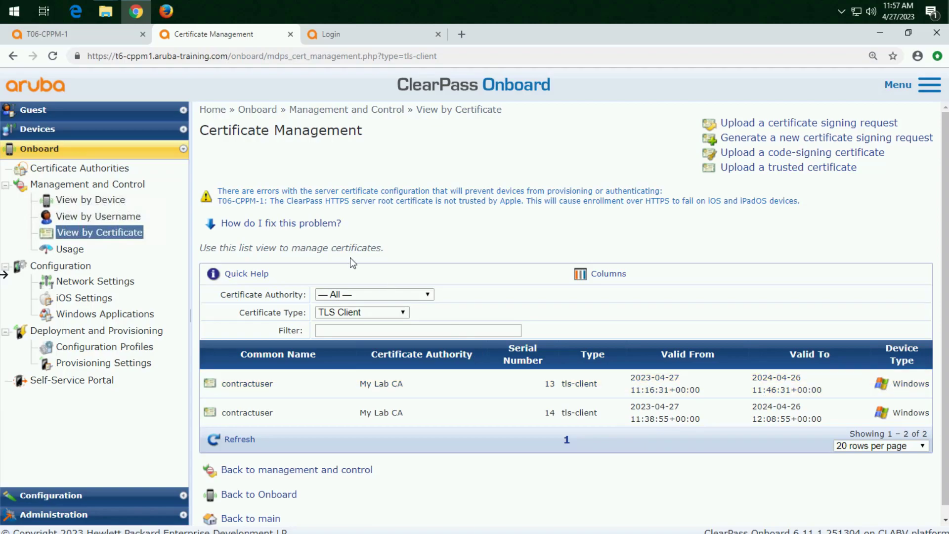
Return to Policy Manager's Access Tracker and check the authentication method and accounting details of the accepted 11:55:49 RADIUS request
left_click(55, 35)
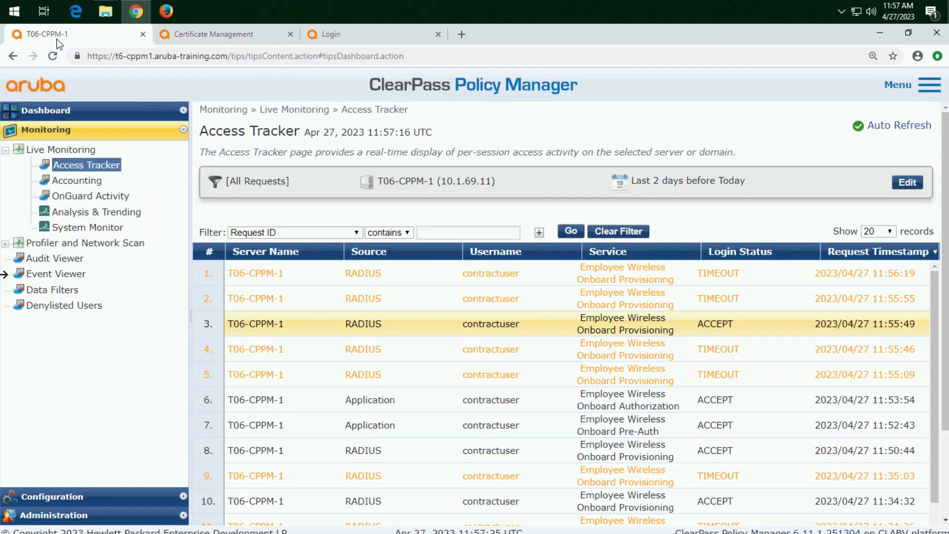
left_click(444, 331)
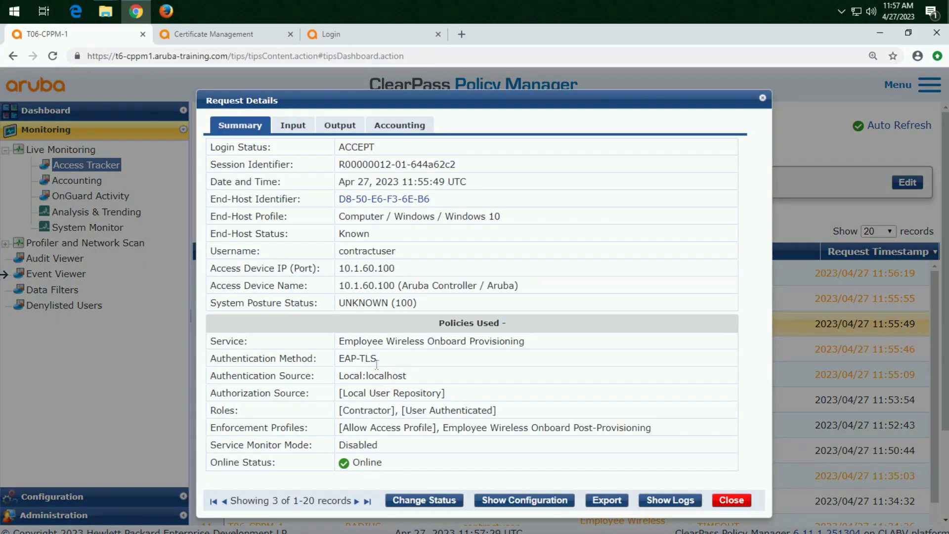
left_click_drag(377, 357, 339, 365)
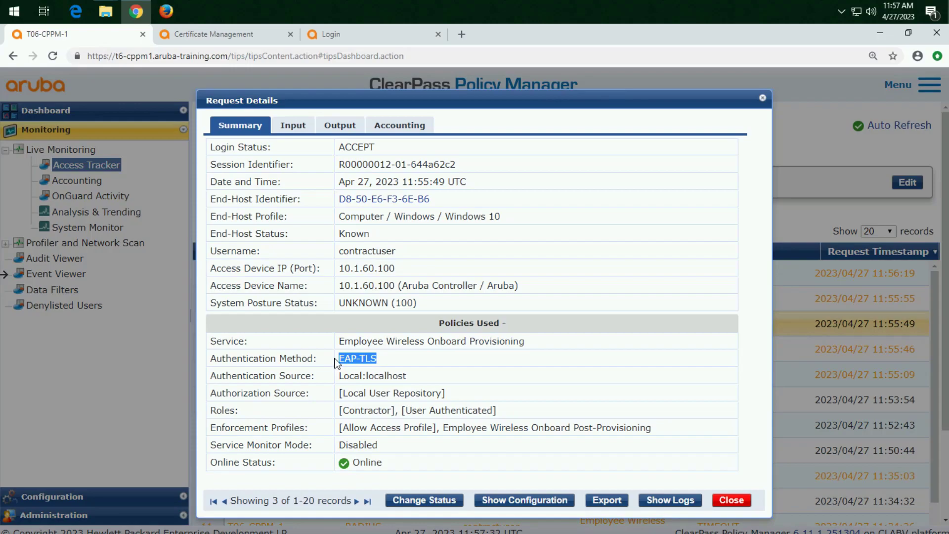
left_click(412, 132)
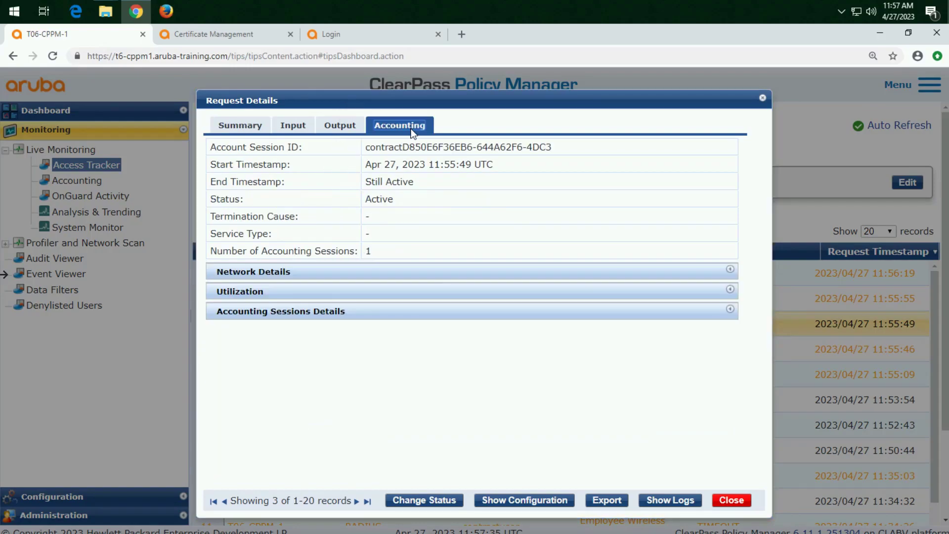
Examine the request's RADIUS input attributes, its computed attributes including the client certificate fields, and its endpoint attributes
left_click(301, 124)
left_click(310, 226)
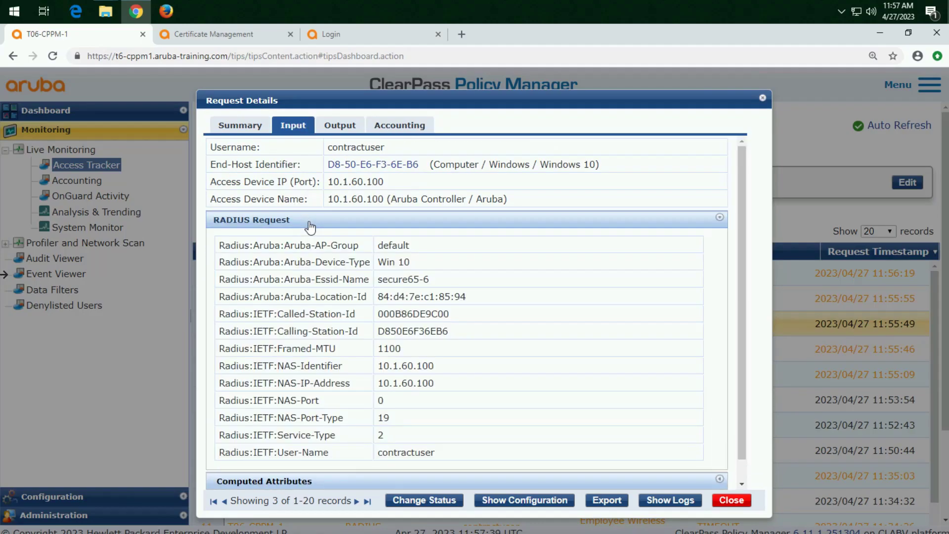
scroll(389, 348, "down", 1)
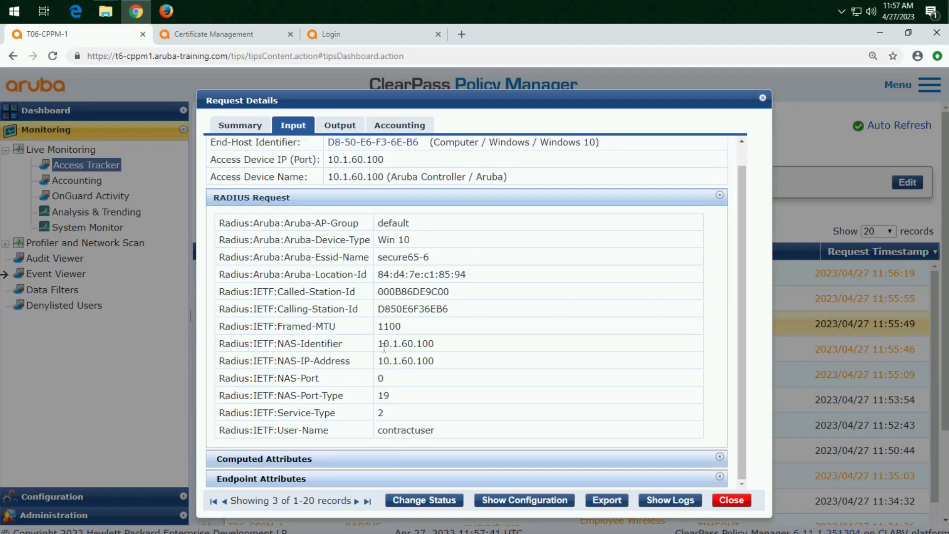
left_click(281, 460)
scroll(295, 465, "down", 10)
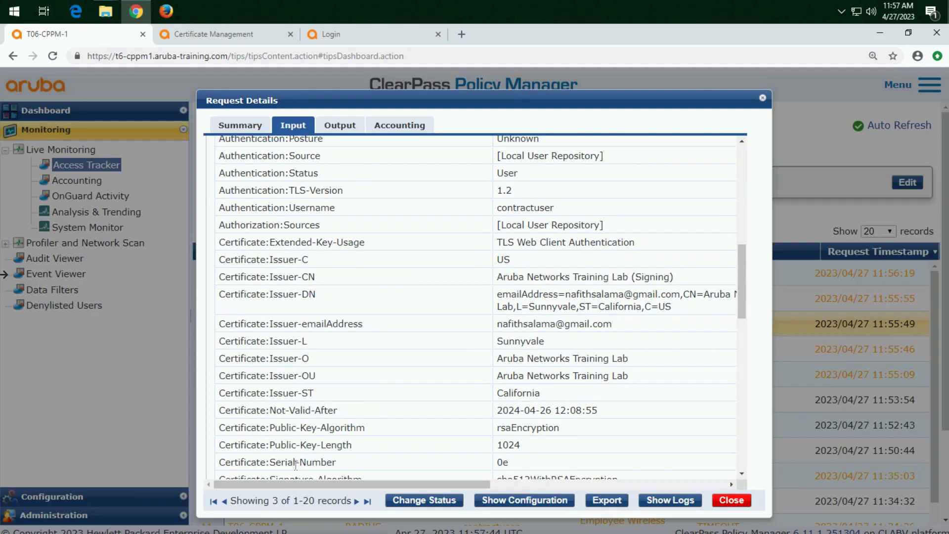
scroll(295, 465, "down", 5)
left_click(295, 464)
scroll(296, 465, "down", 5)
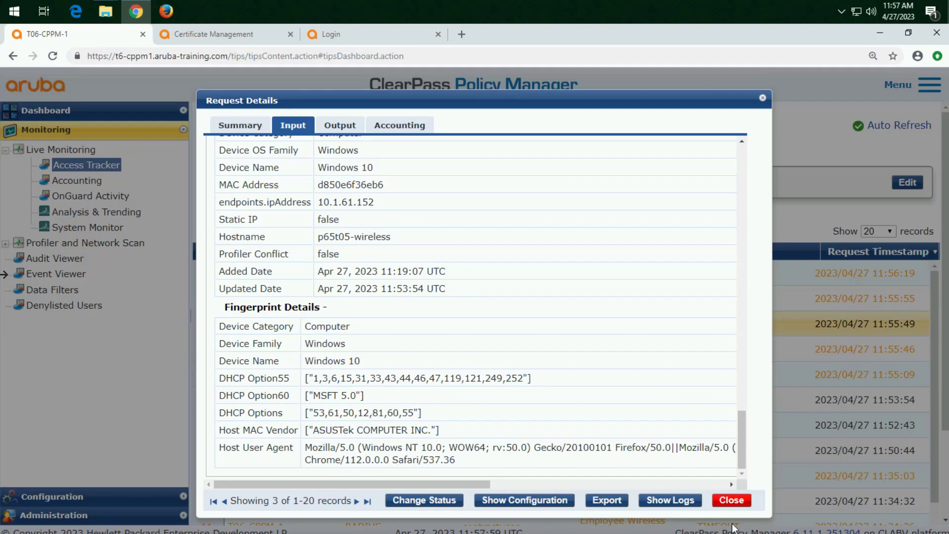
Check the request's output for the Aruba-User-Role value returned in the RADIUS response
left_click(341, 126)
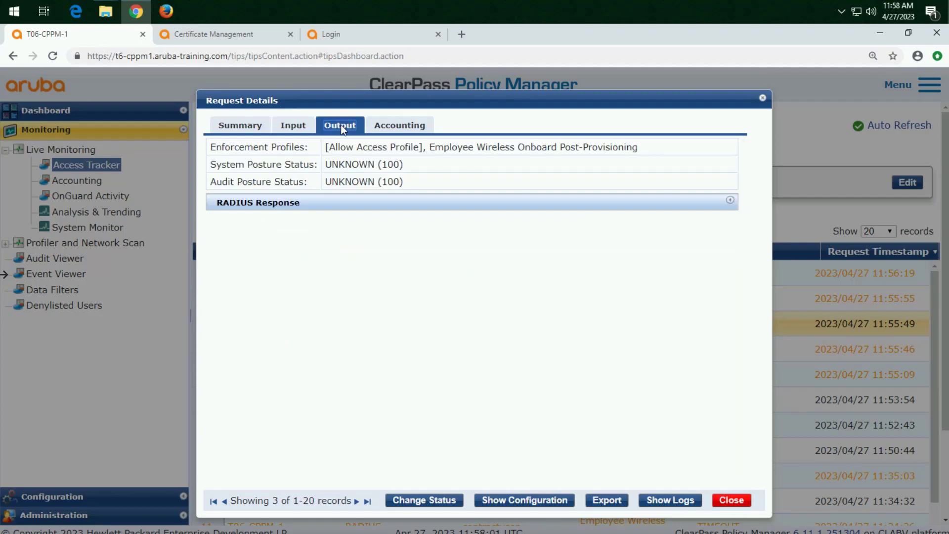
left_click(316, 205)
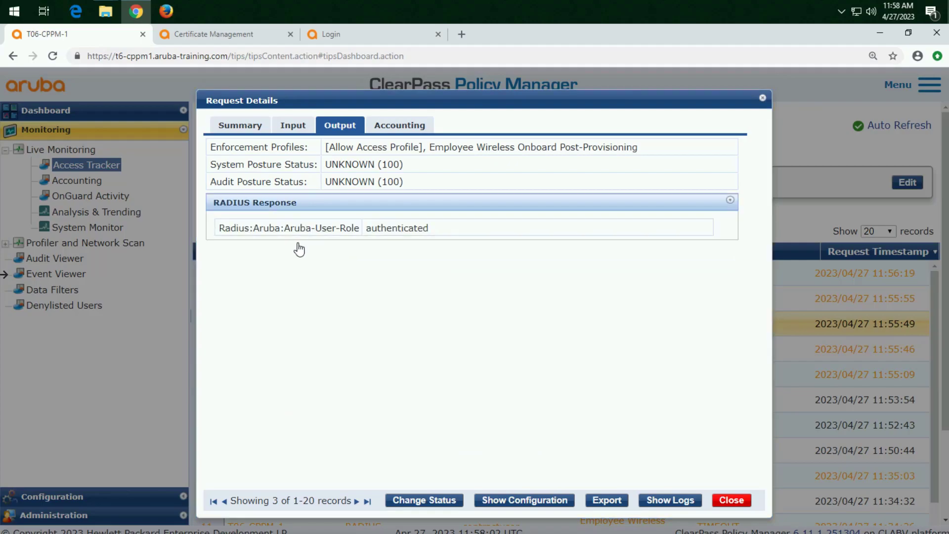
left_click_drag(361, 231, 285, 233)
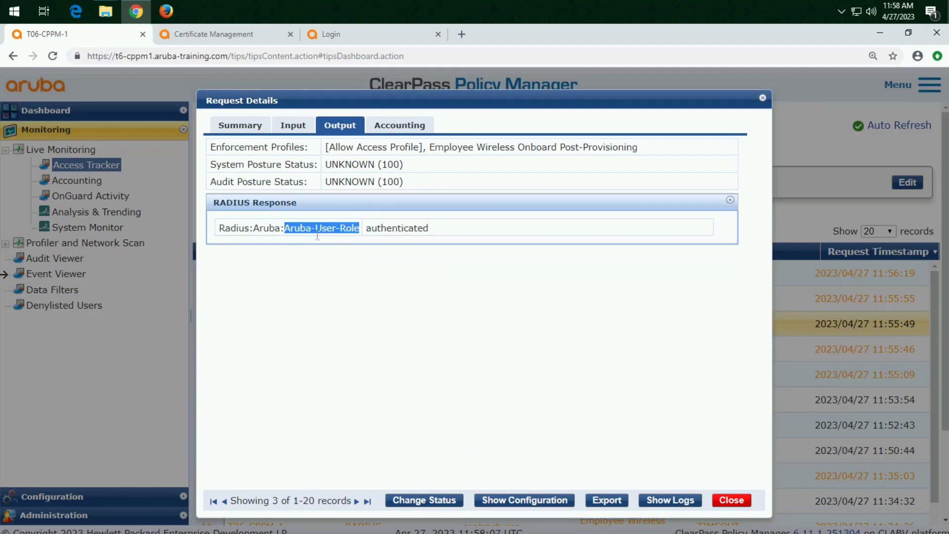
left_click_drag(430, 233, 369, 233)
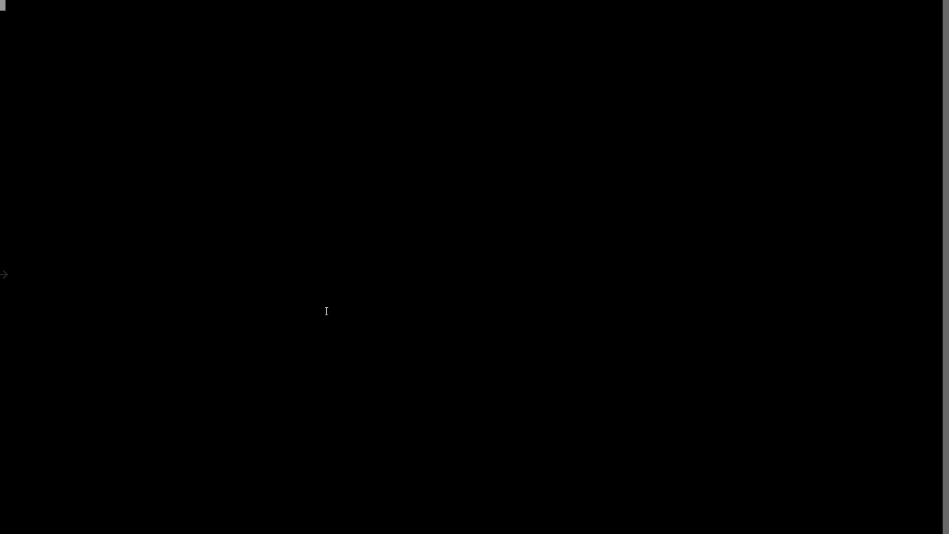
Switch to the mobility controller's console and log in as admin with the account password
key("Return")
type("admin")
key("Return")
List the controller's connected users with "show user" and check the role assigned to the contractuser clients
key("Return")
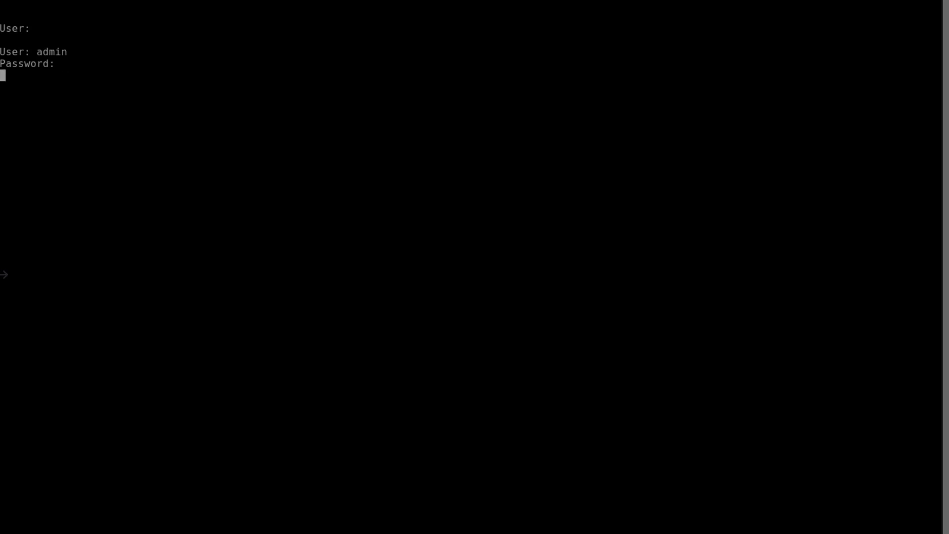
type("show user")
key("Return")
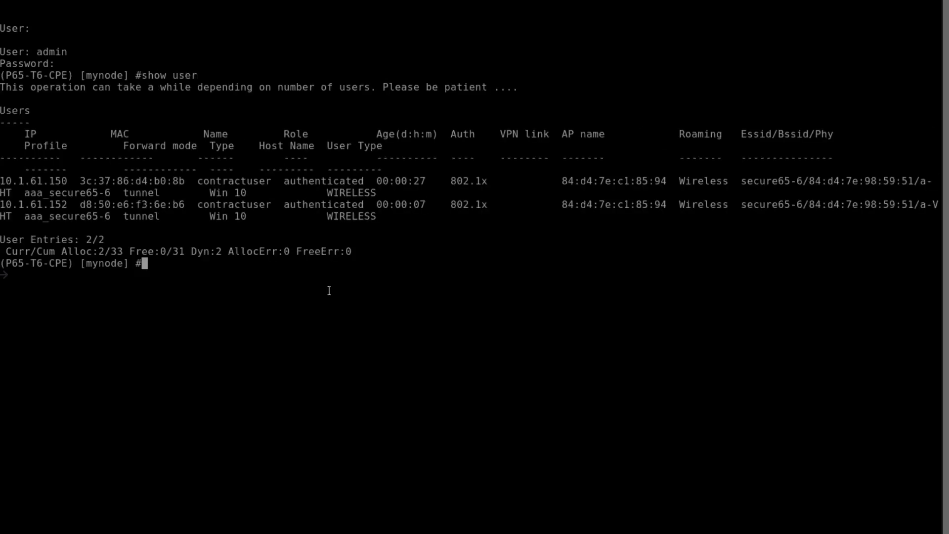
left_click_drag(361, 179, 290, 184)
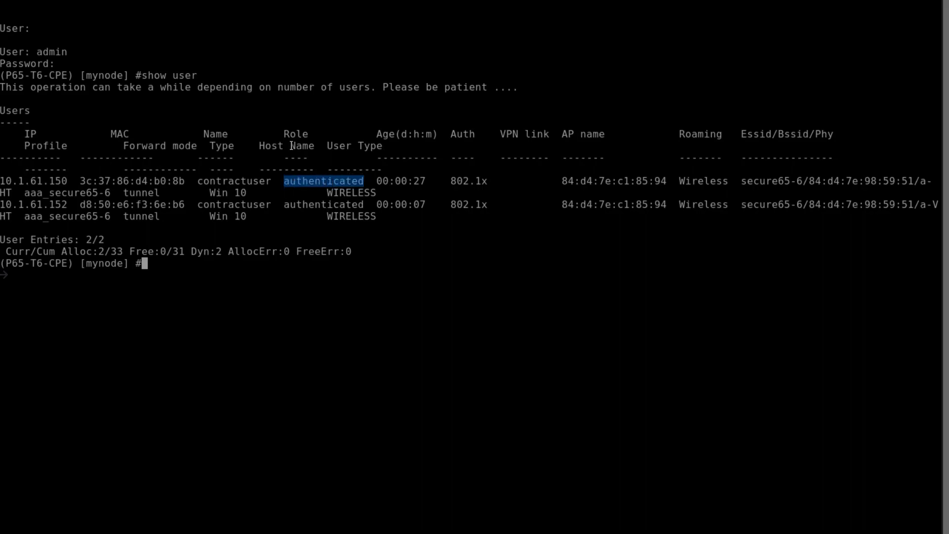
left_click_drag(314, 133, 284, 133)
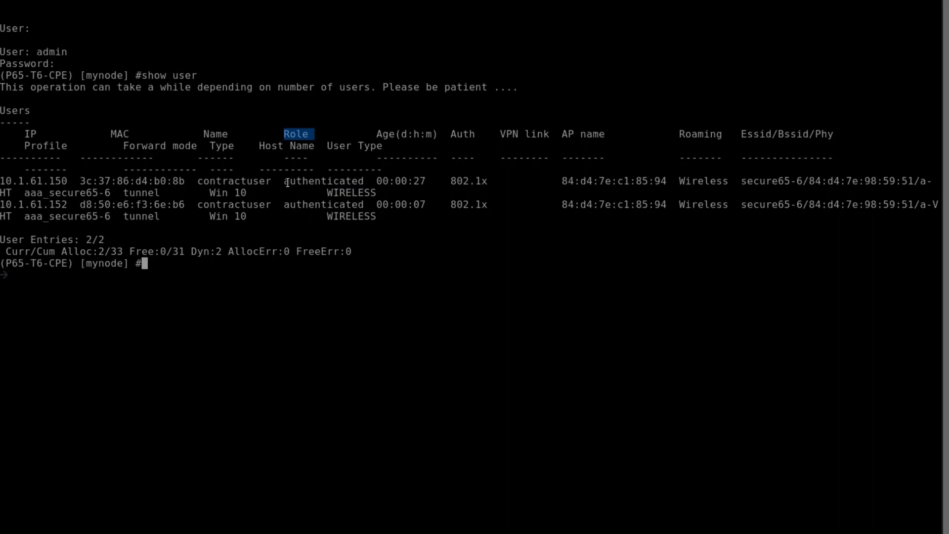
Examine the forward mode, user name and device type of the contractuser clients in the controller's user table
left_click_drag(184, 184, 130, 207)
left_click_drag(202, 147, 156, 146)
left_click_drag(166, 193, 130, 219)
left_click_drag(231, 135, 214, 147)
left_click_drag(275, 180, 221, 193)
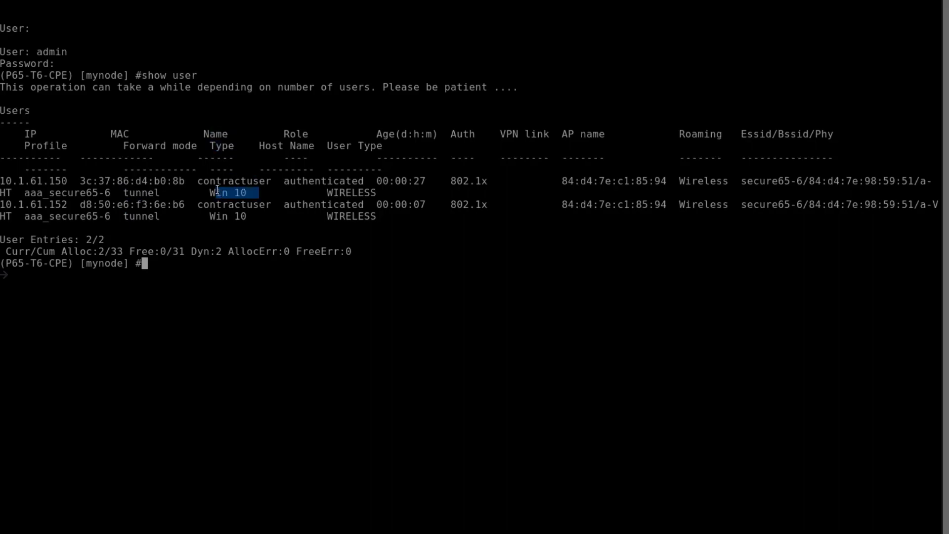